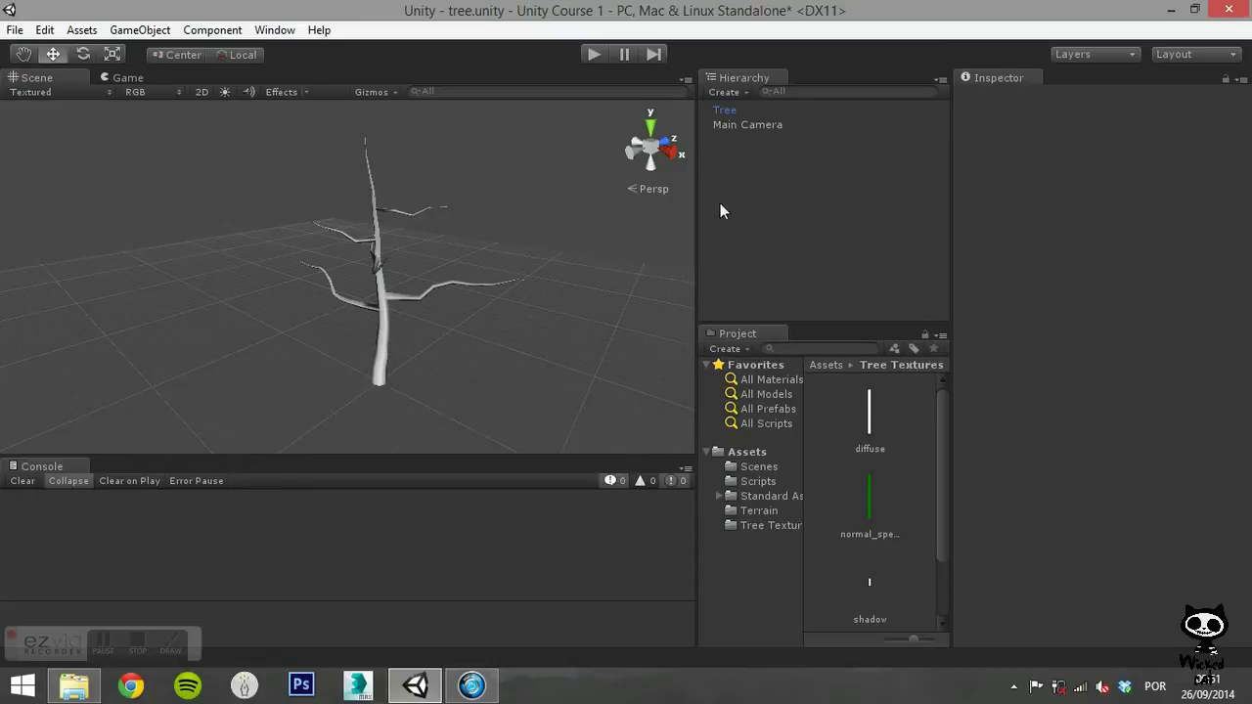
# Select the Tree object, frame its first branch group in the scene and add a leaf group to that branch
pyautogui.click(740, 111)
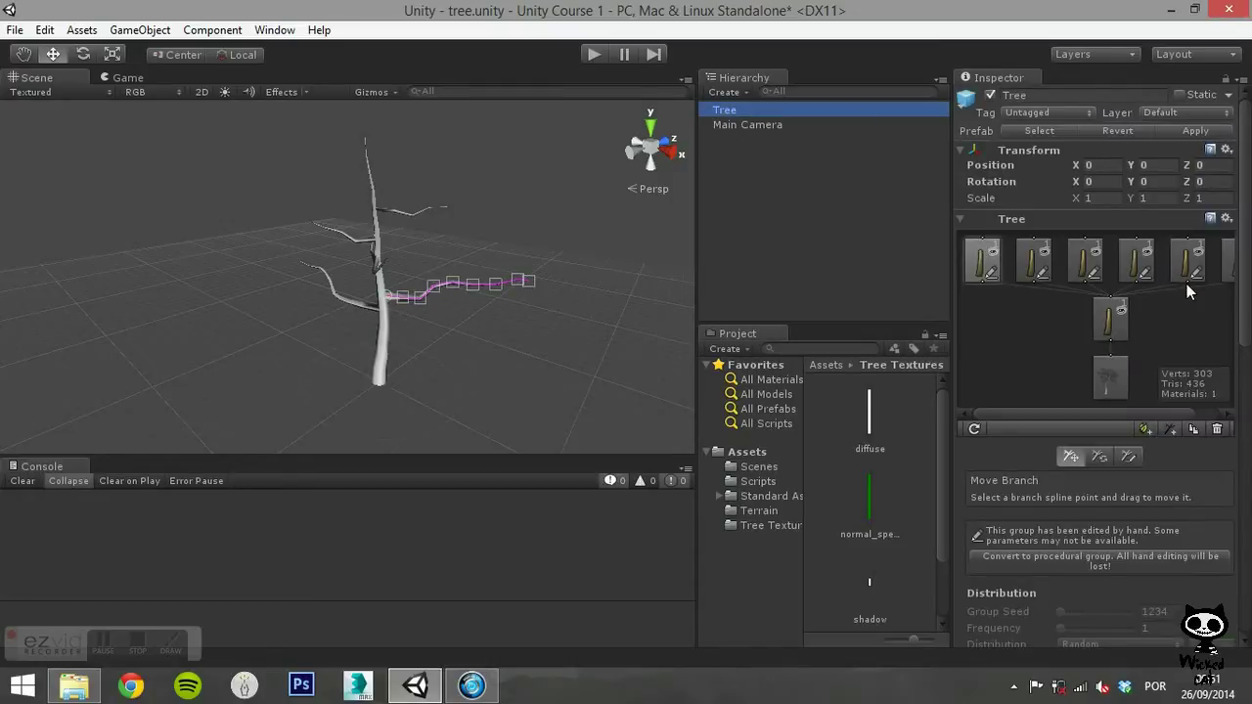
pyautogui.moveTo(1244, 257)
pyautogui.mouseDown()
pyautogui.moveTo(1244, 286)
pyautogui.moveTo(1244, 270)
pyautogui.mouseUp()
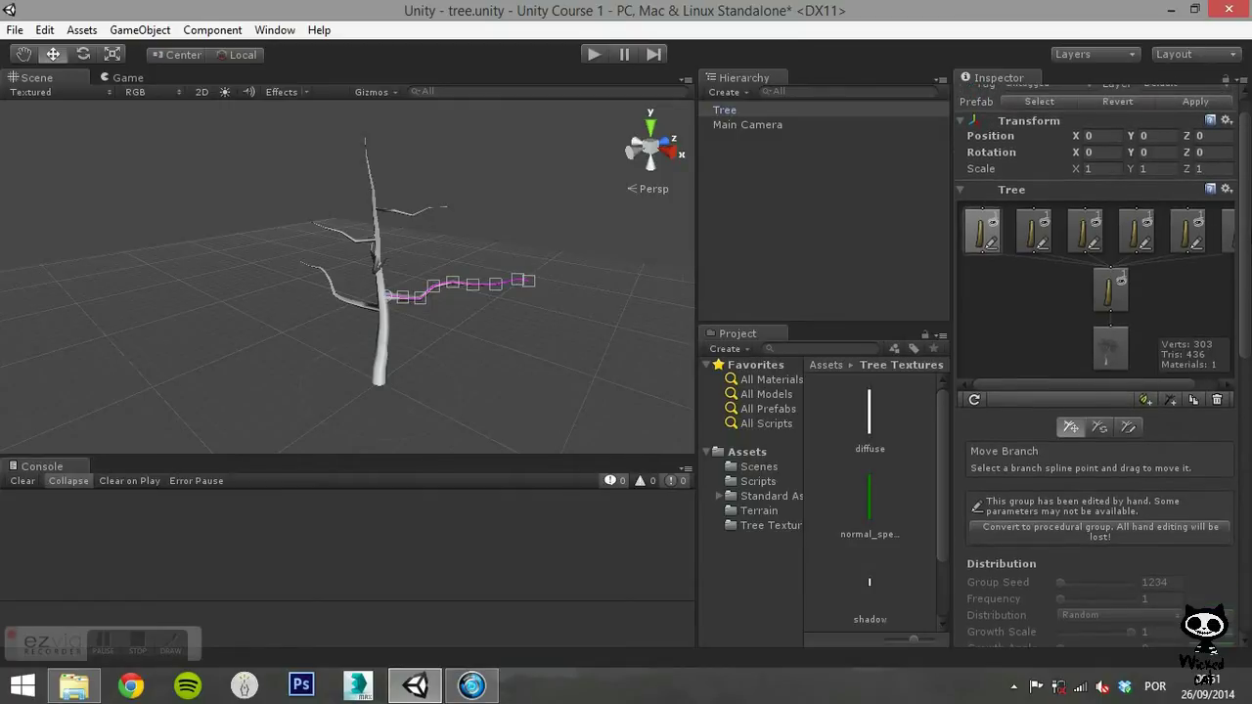
pyautogui.doubleClick(989, 227)
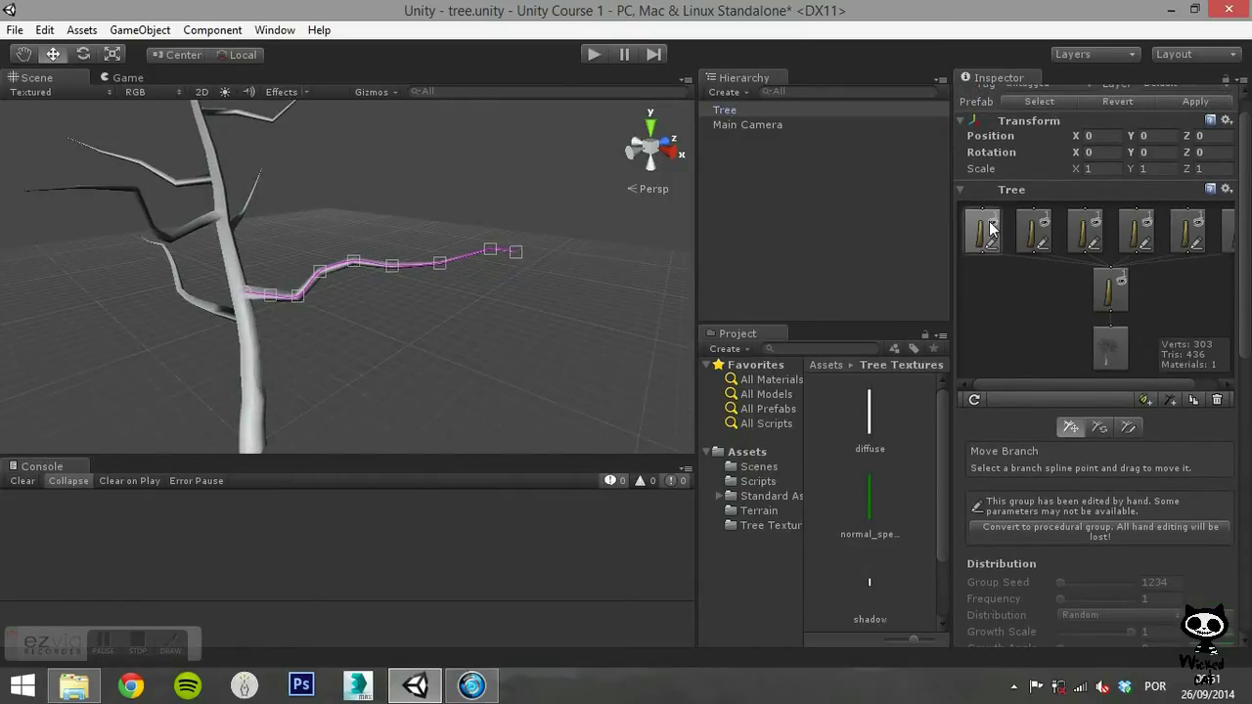
pyautogui.click(1144, 401)
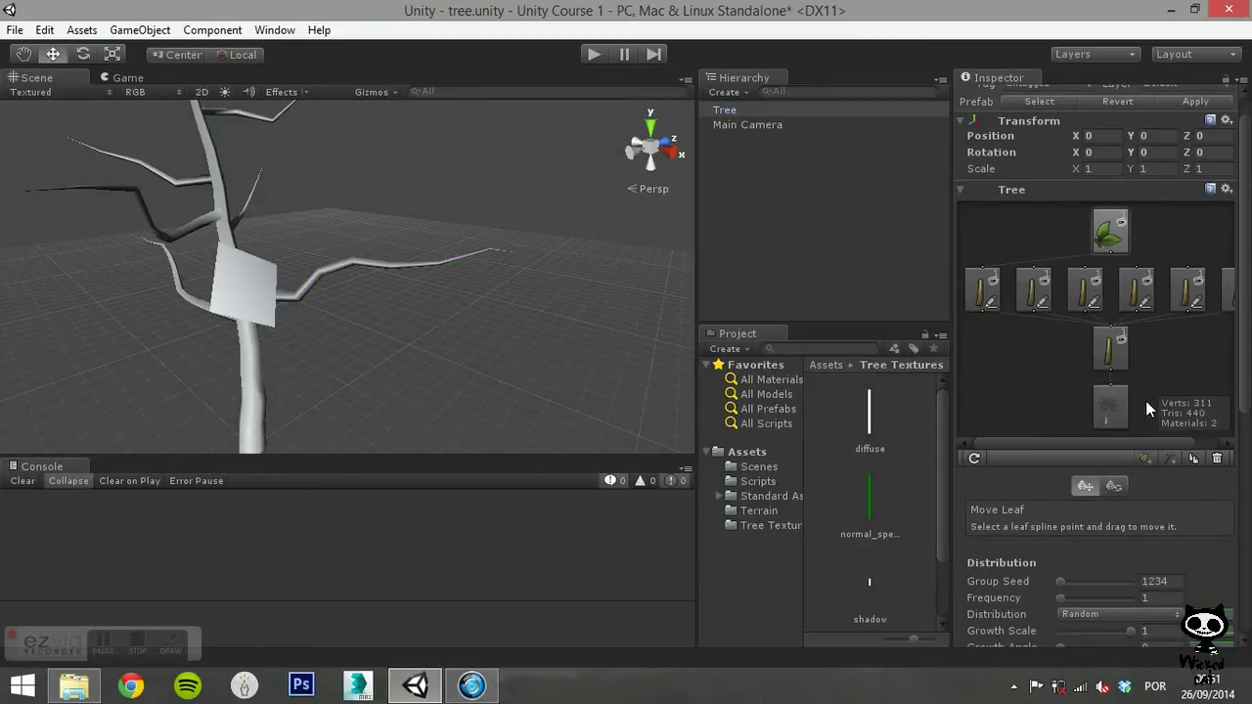
# Set the leaf group's distribution to Whorled and try its frequency, growth scale and growth angle sliders
pyautogui.moveTo(1245, 250); pyautogui.dragTo(1249, 389)
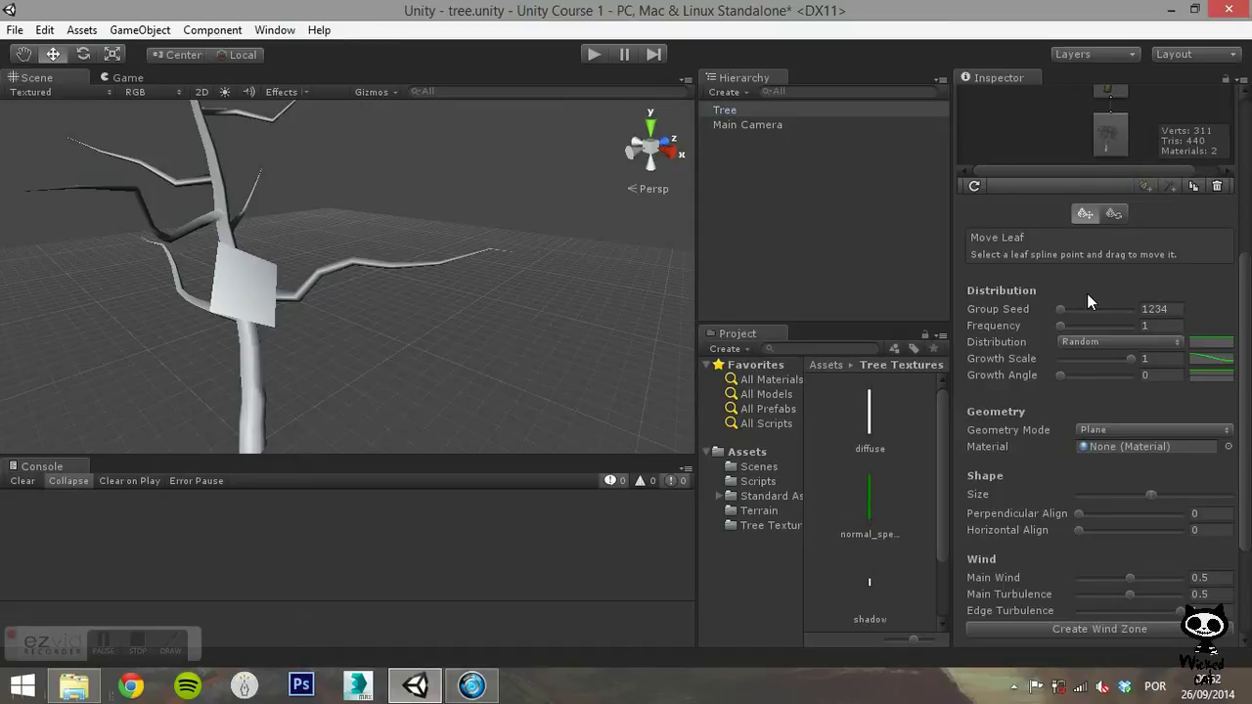
pyautogui.moveTo(1071, 329); pyautogui.dragTo(1059, 326)
pyautogui.click(1160, 341)
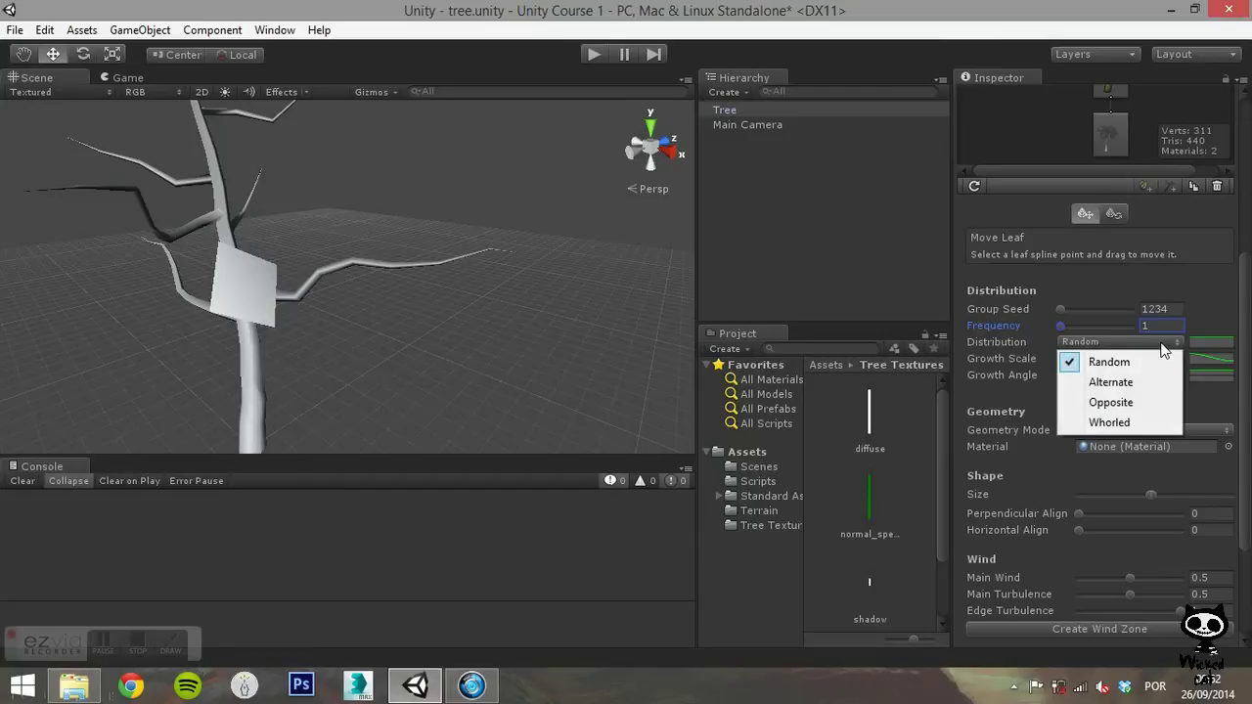
pyautogui.click(1167, 422)
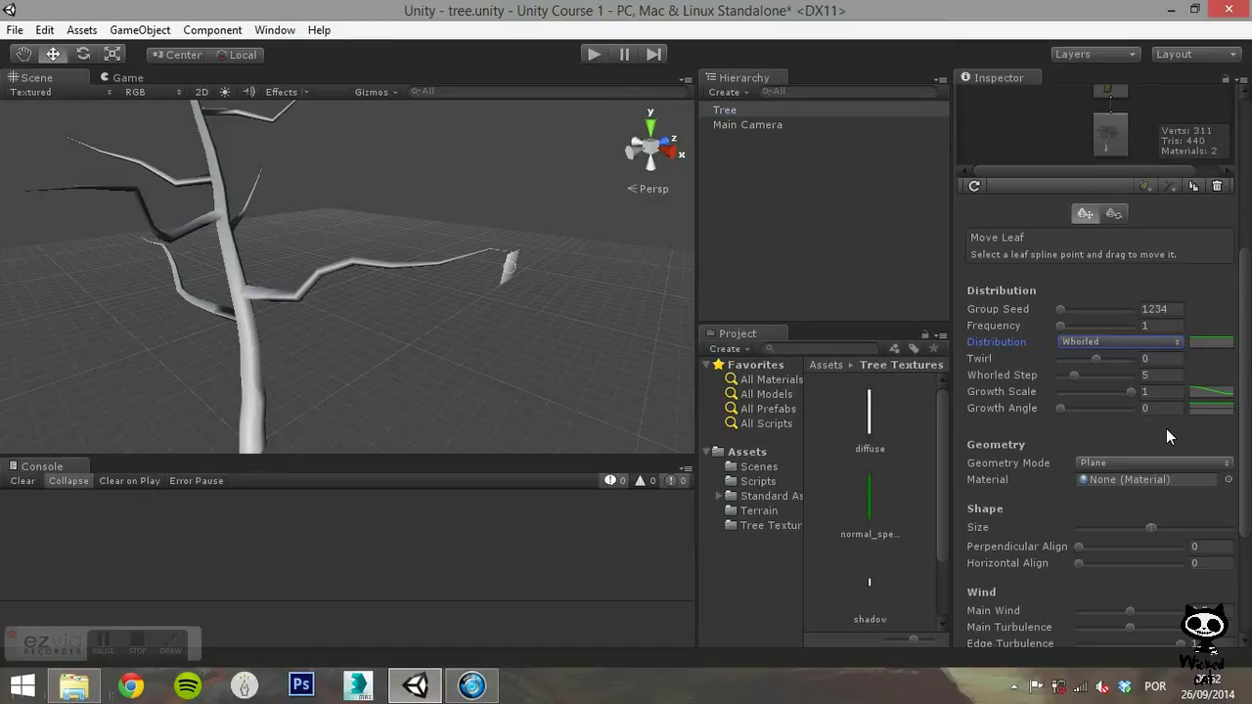
pyautogui.moveTo(1074, 375); pyautogui.dragTo(1143, 402)
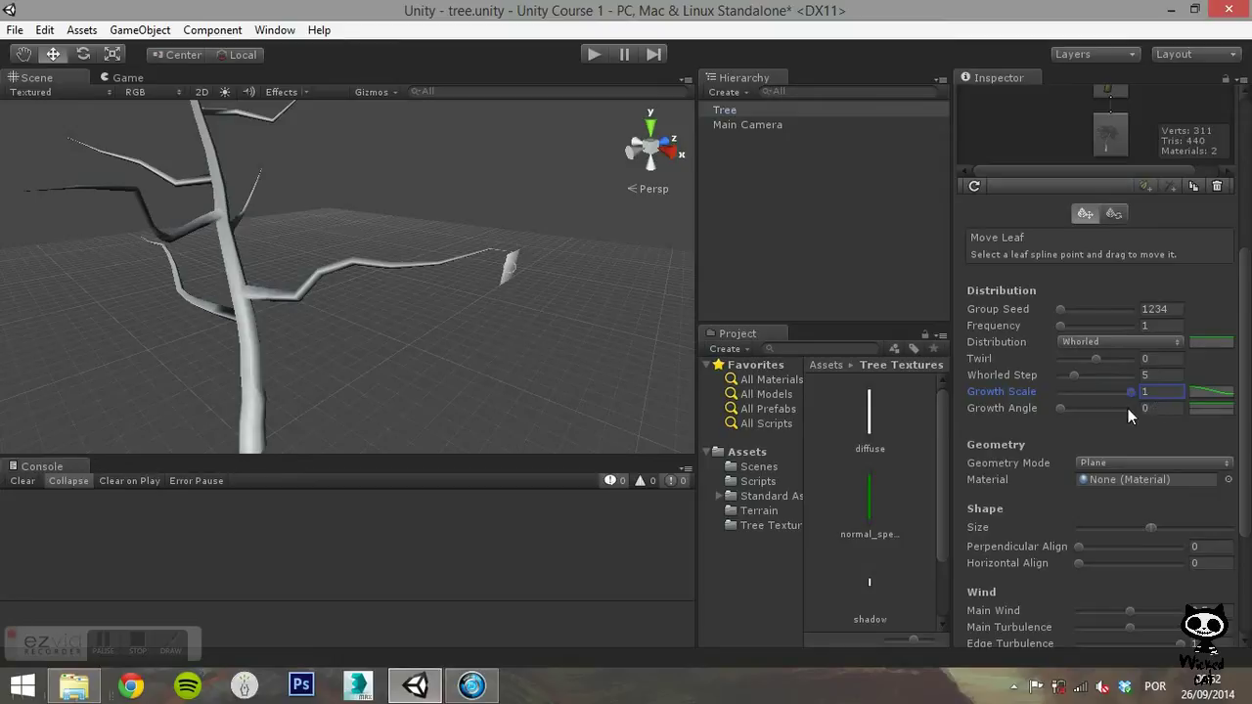
pyautogui.moveTo(1060, 409)
pyautogui.mouseDown()
pyautogui.moveTo(1135, 407)
pyautogui.moveTo(1050, 416)
pyautogui.mouseUp()
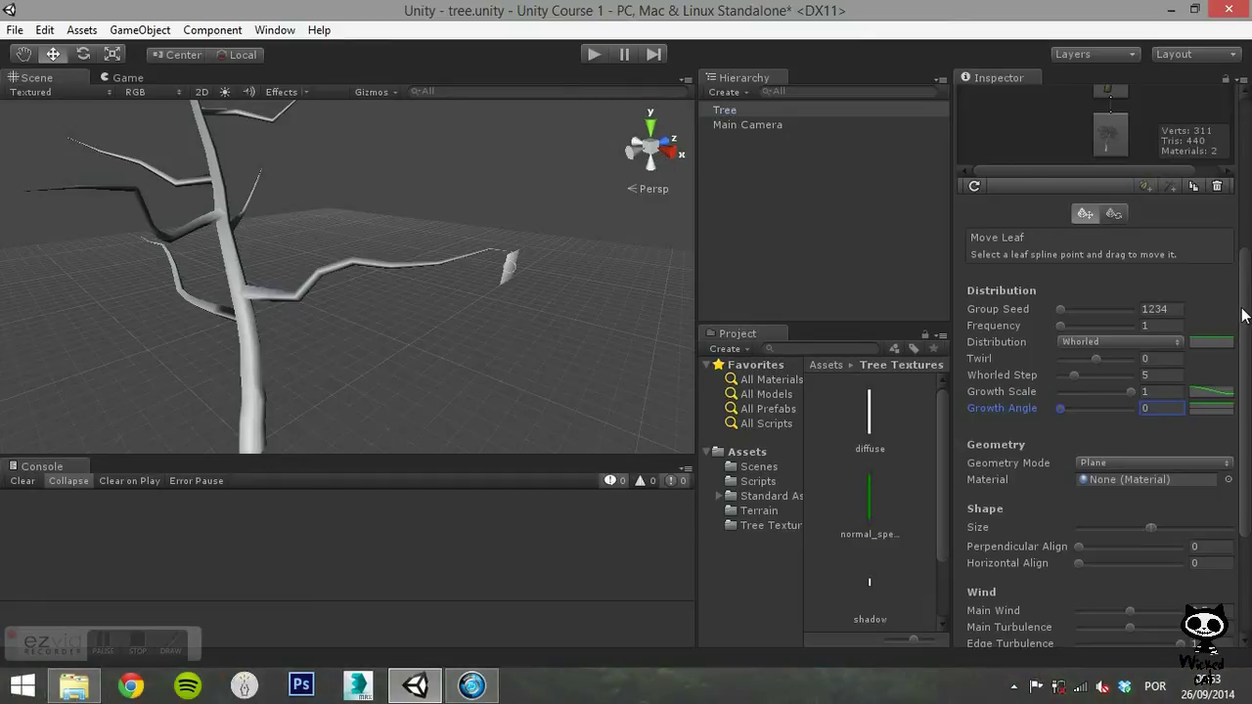
# Try the Cross, TriCross, Billboard and Mesh geometry modes on the leaf group, then return it to Plane
pyautogui.moveTo(1243, 315); pyautogui.dragTo(1248, 379)
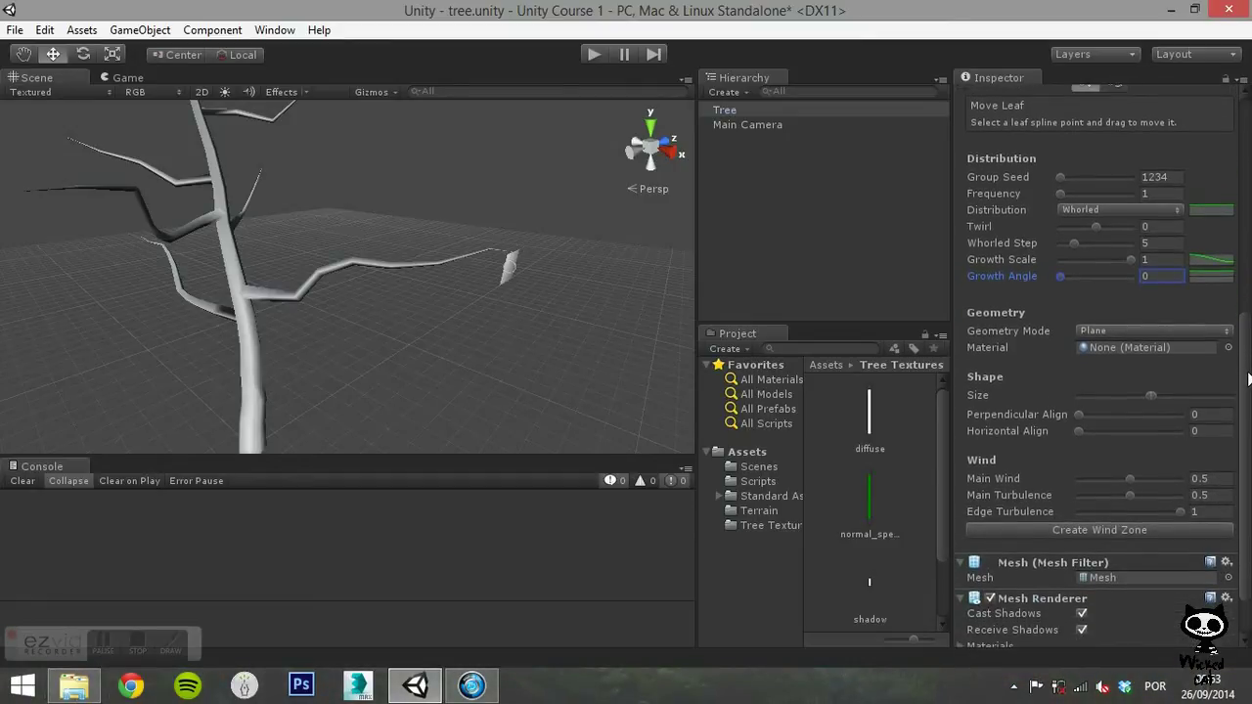
pyautogui.click(1217, 332)
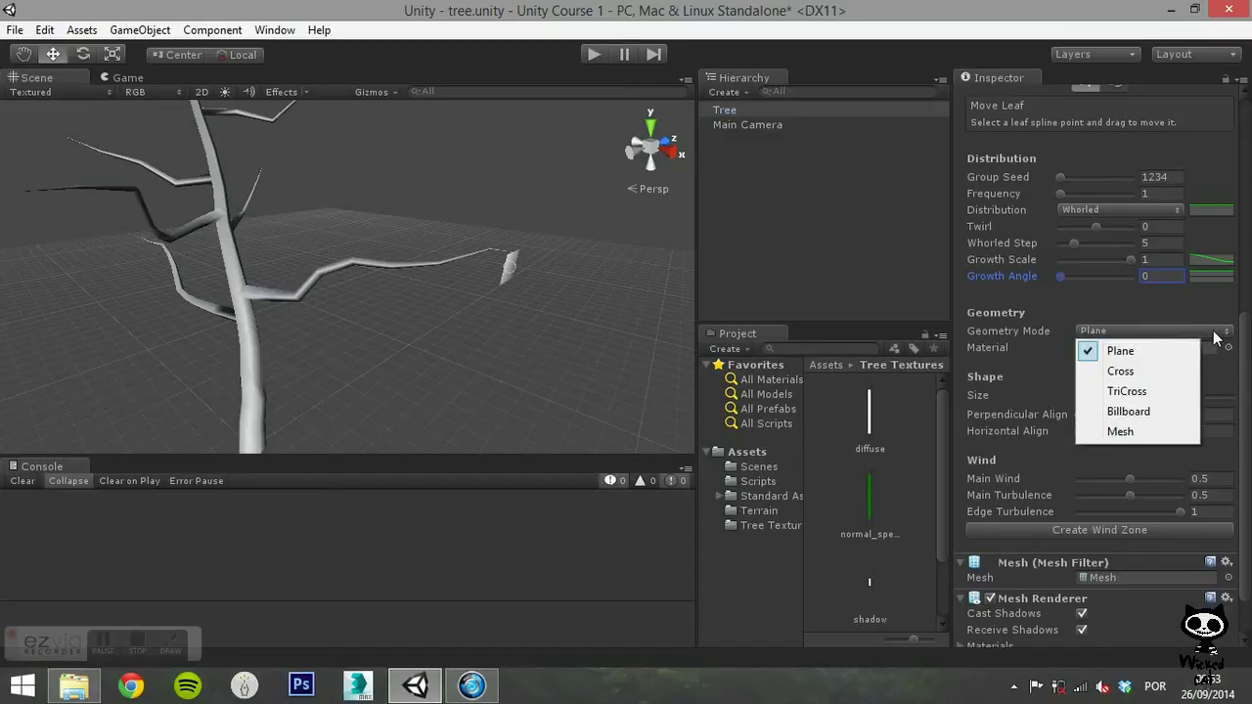
pyautogui.click(1166, 370)
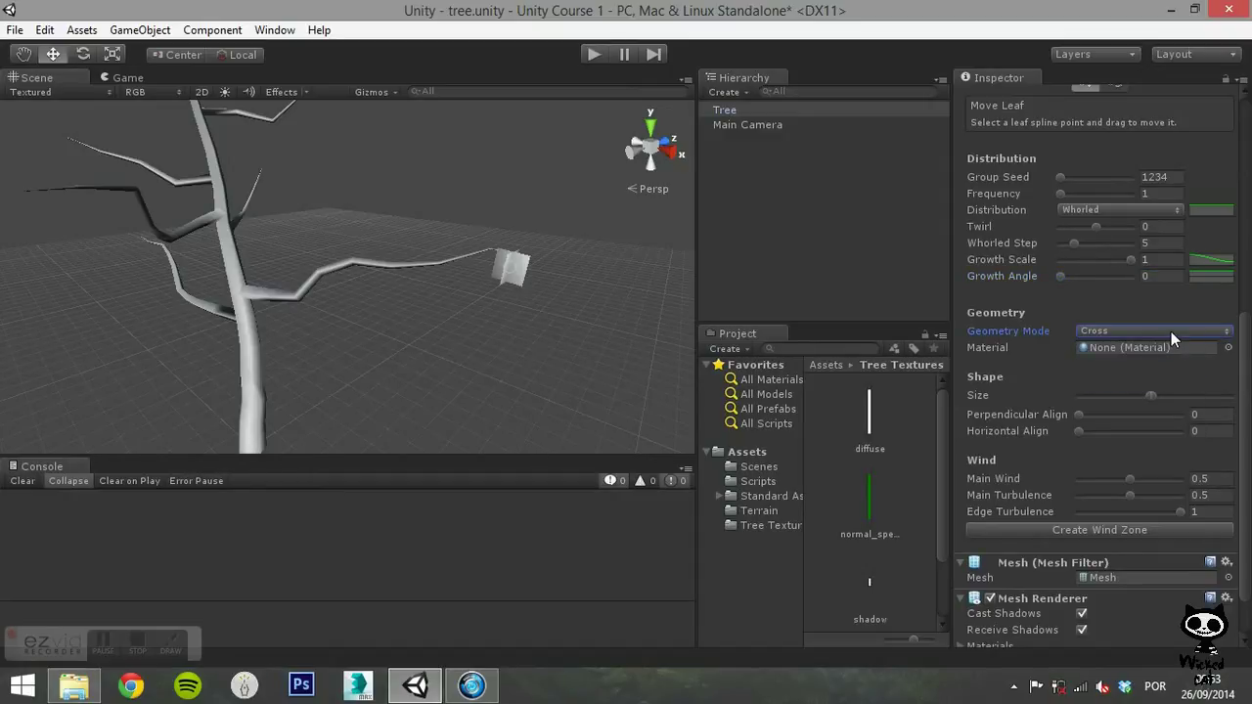
pyautogui.click(1170, 332)
pyautogui.click(1169, 390)
pyautogui.click(1170, 331)
pyautogui.click(1162, 415)
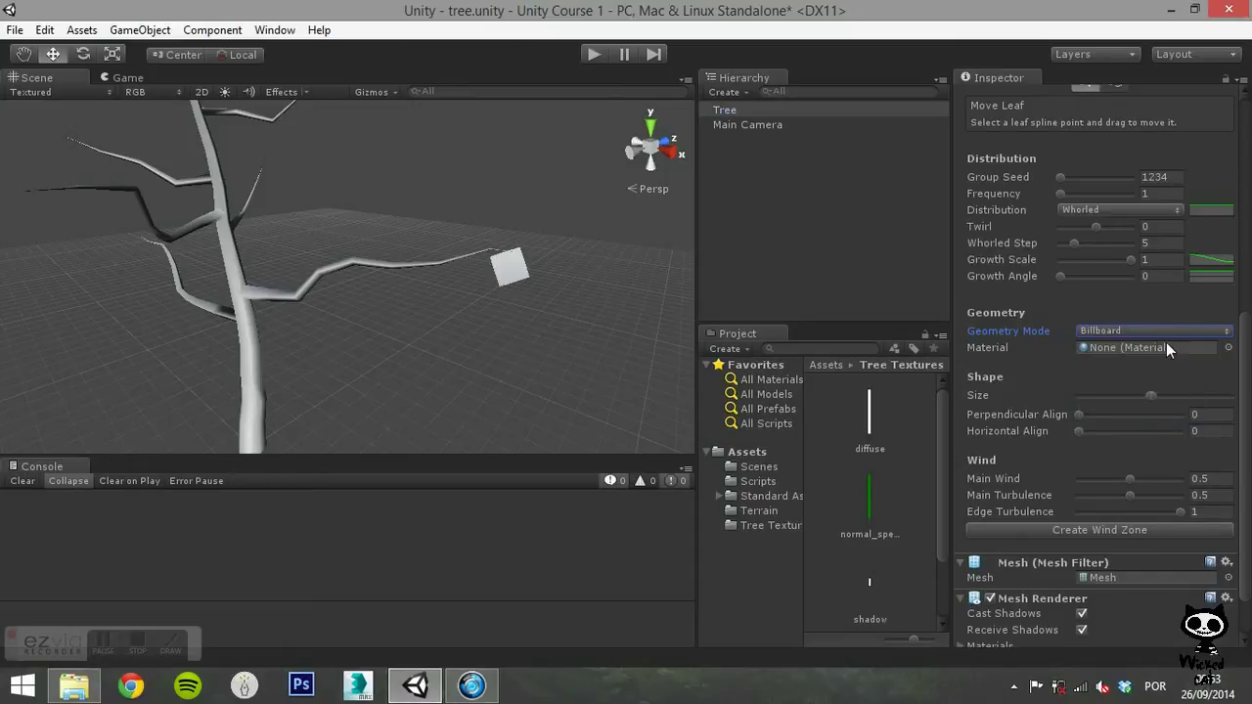
pyautogui.click(1166, 330)
pyautogui.click(1150, 430)
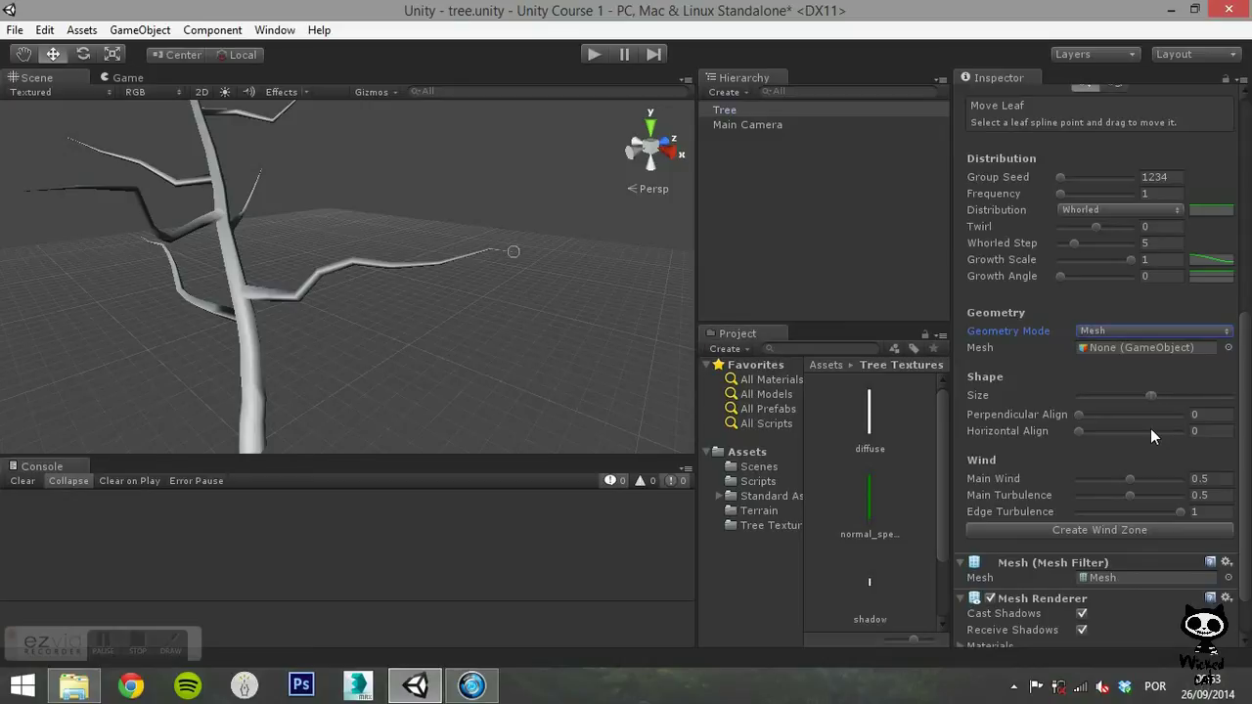
pyautogui.click(1147, 331)
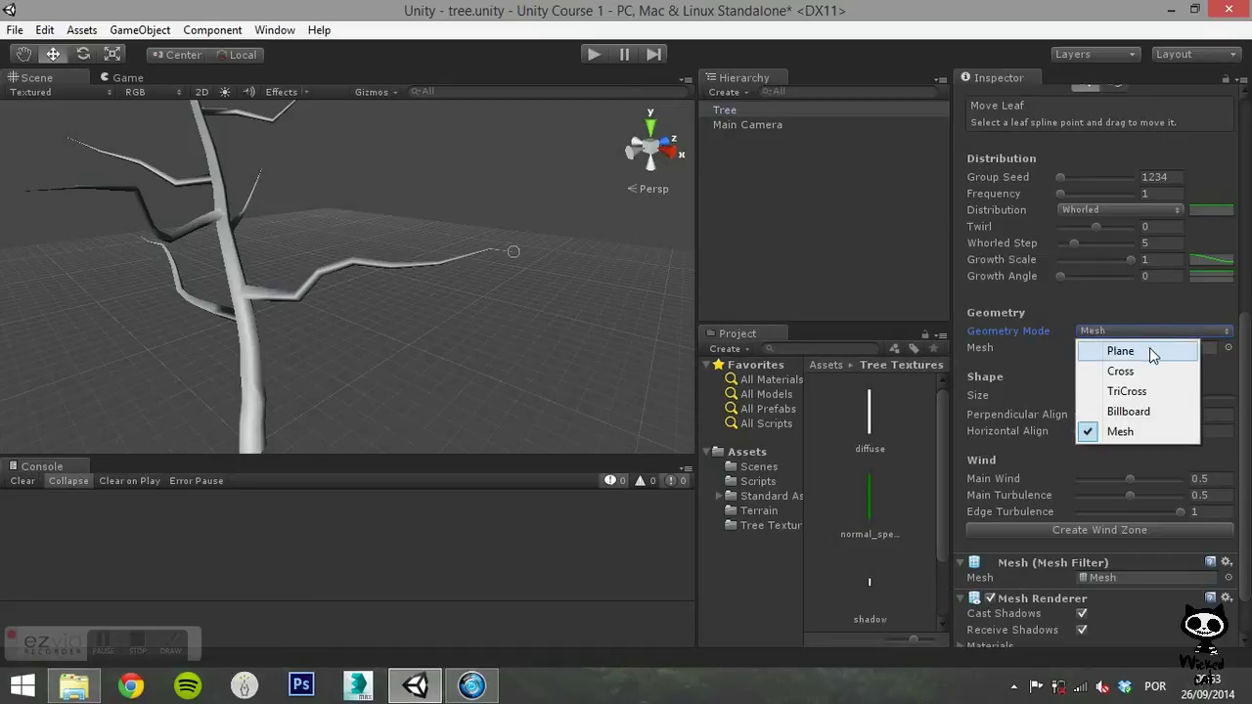
pyautogui.click(1149, 348)
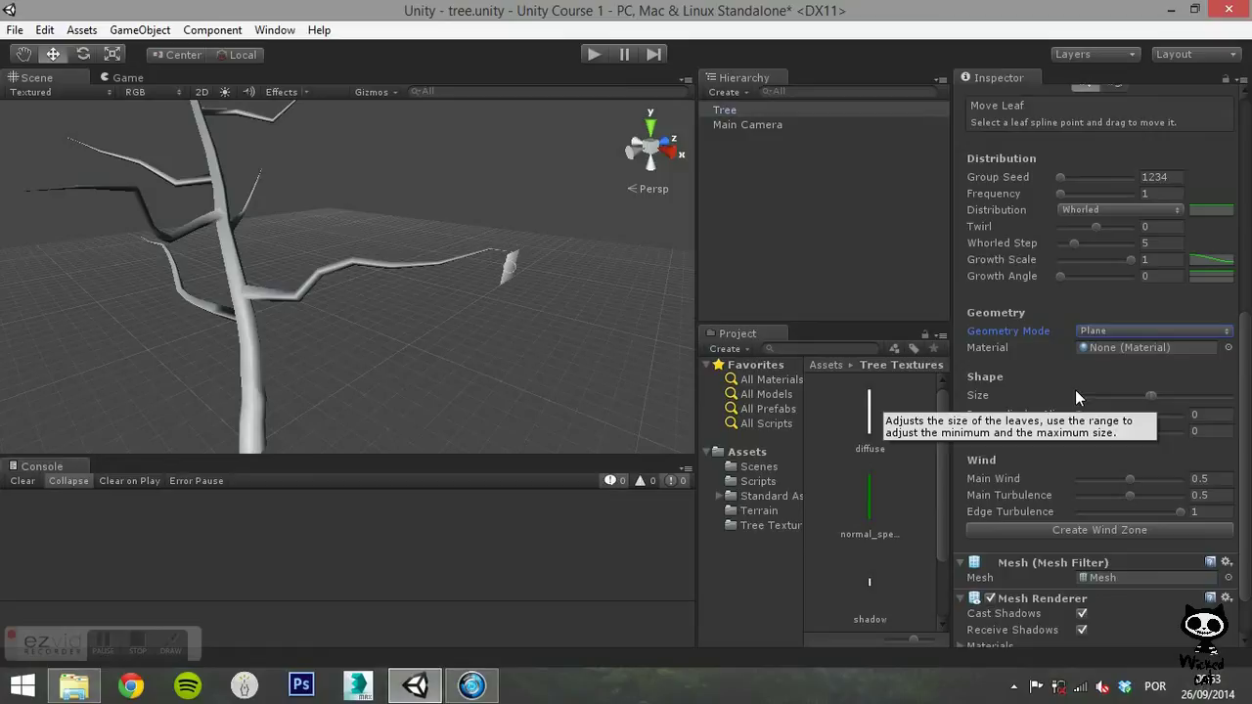
# Try the leaf group's size, perpendicular align and horizontal align shape settings
pyautogui.moveTo(1249, 350); pyautogui.dragTo(1249, 376)
pyautogui.moveTo(1153, 335)
pyautogui.mouseDown()
pyautogui.moveTo(1231, 339)
pyautogui.moveTo(1146, 342)
pyautogui.mouseUp()
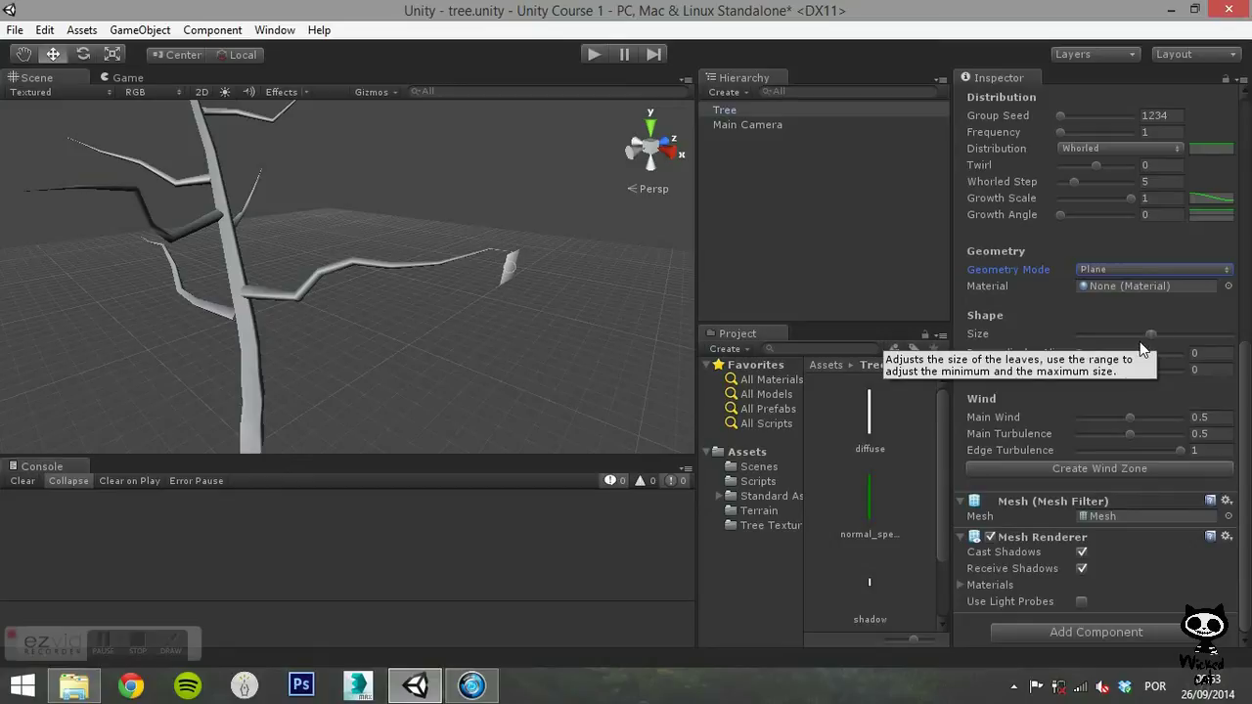
pyautogui.moveTo(1148, 333)
pyautogui.mouseDown()
pyautogui.moveTo(1131, 335)
pyautogui.moveTo(1171, 333)
pyautogui.mouseUp()
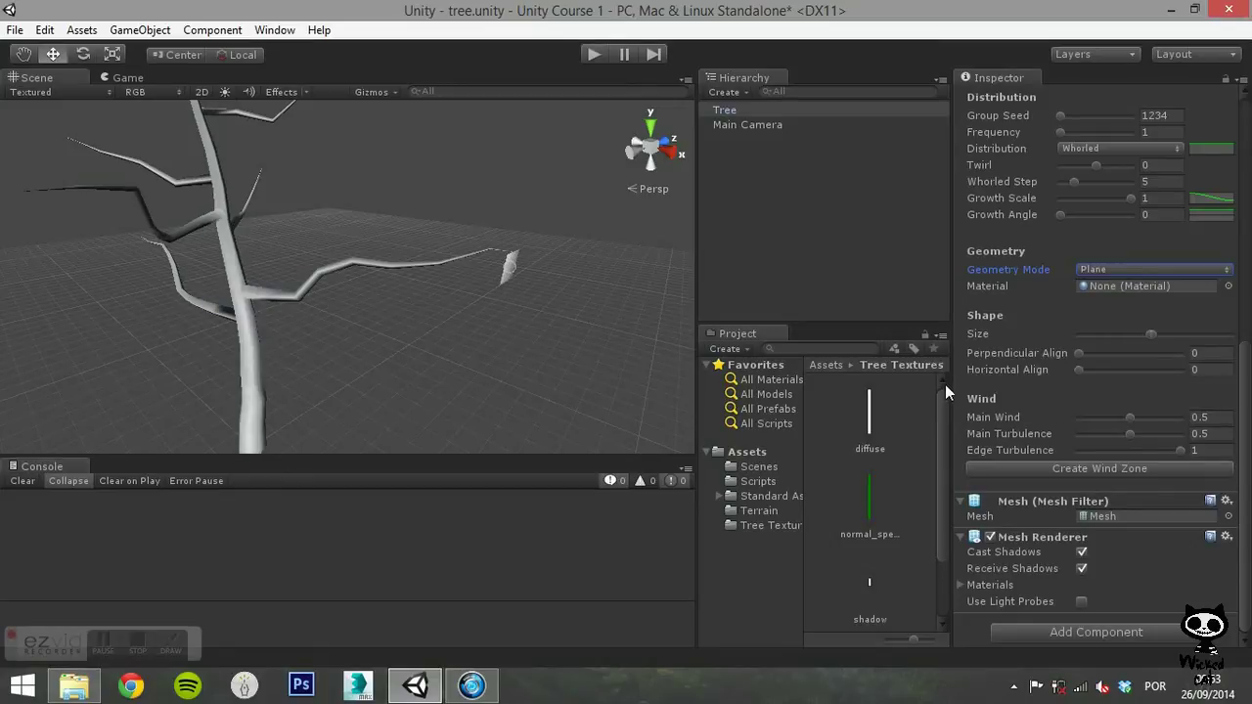
pyautogui.moveTo(1079, 353); pyautogui.dragTo(1008, 353)
pyautogui.moveTo(1080, 371)
pyautogui.mouseDown()
pyautogui.moveTo(1183, 370)
pyautogui.moveTo(1072, 367)
pyautogui.mouseUp()
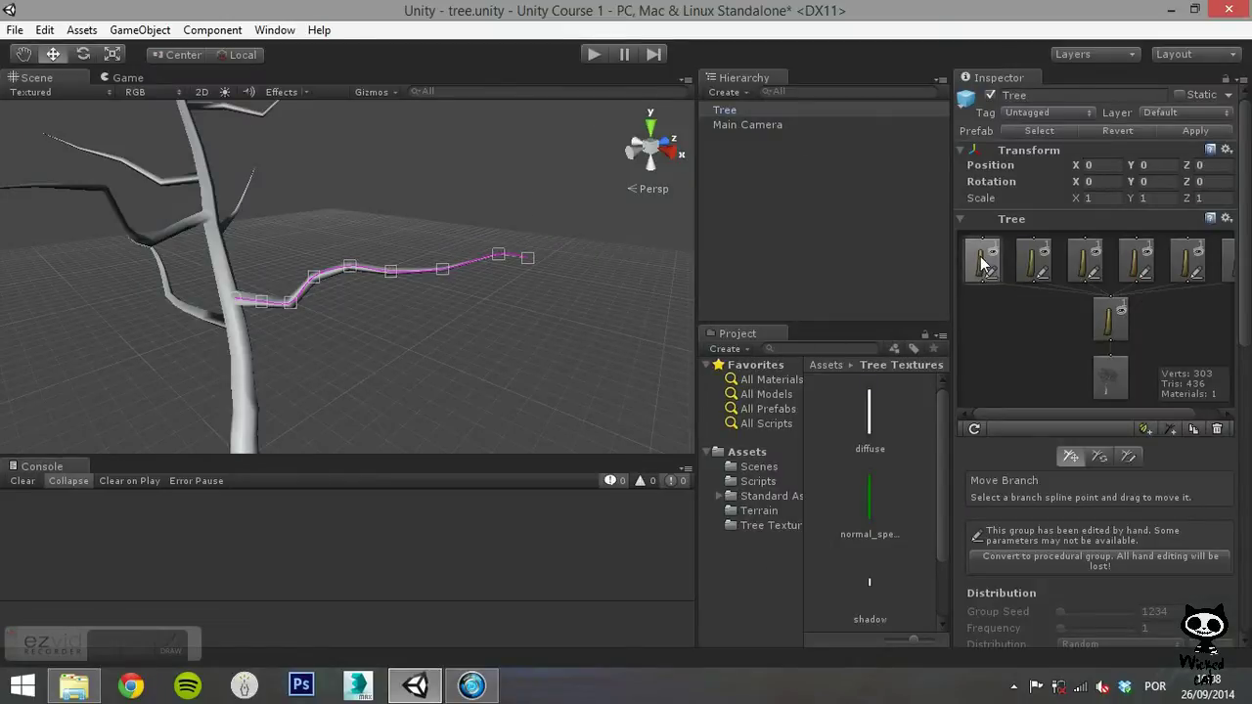
# Add a leaf group to the first branch with Random distribution and a frequency of 25
pyautogui.press('f')
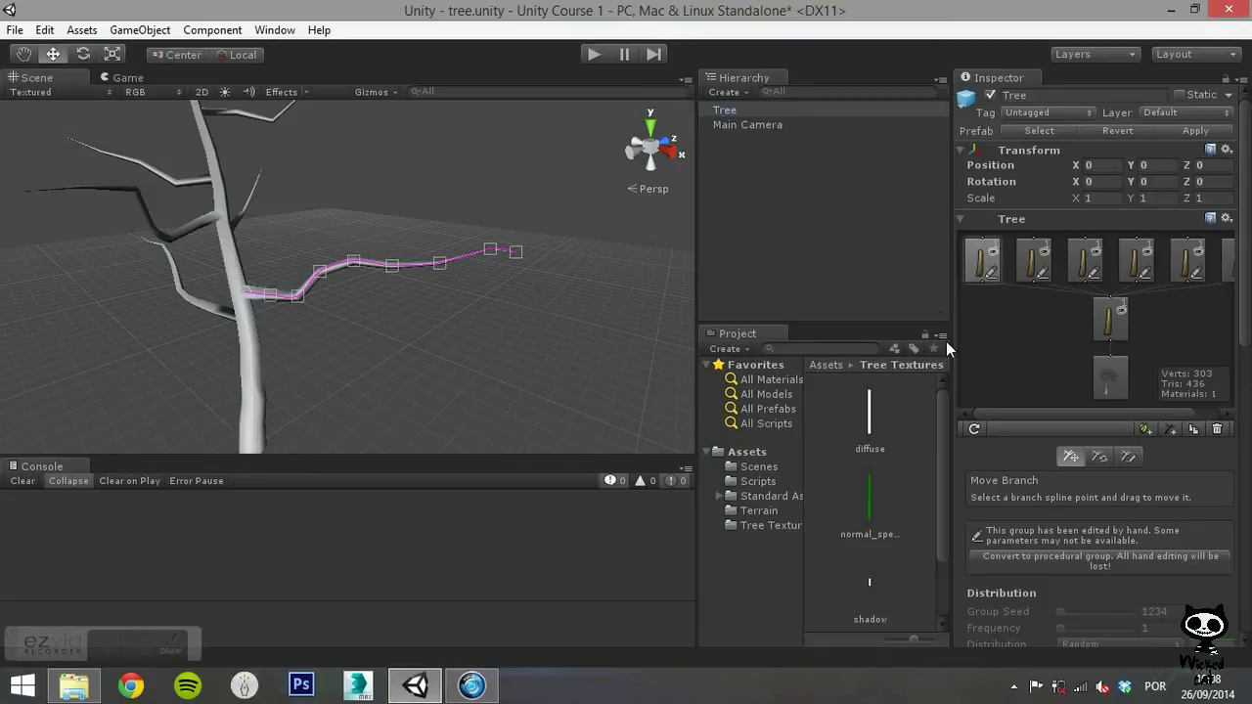
pyautogui.click(1147, 427)
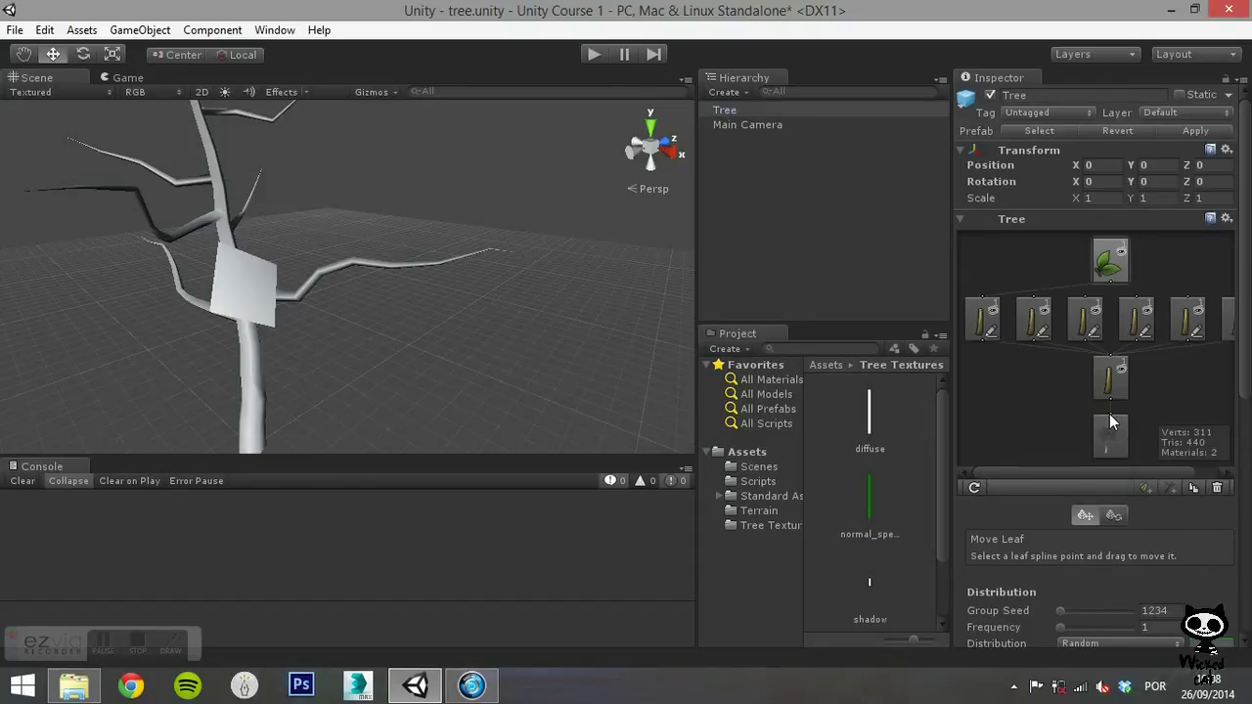
pyautogui.scroll(-1, 1244, 360)
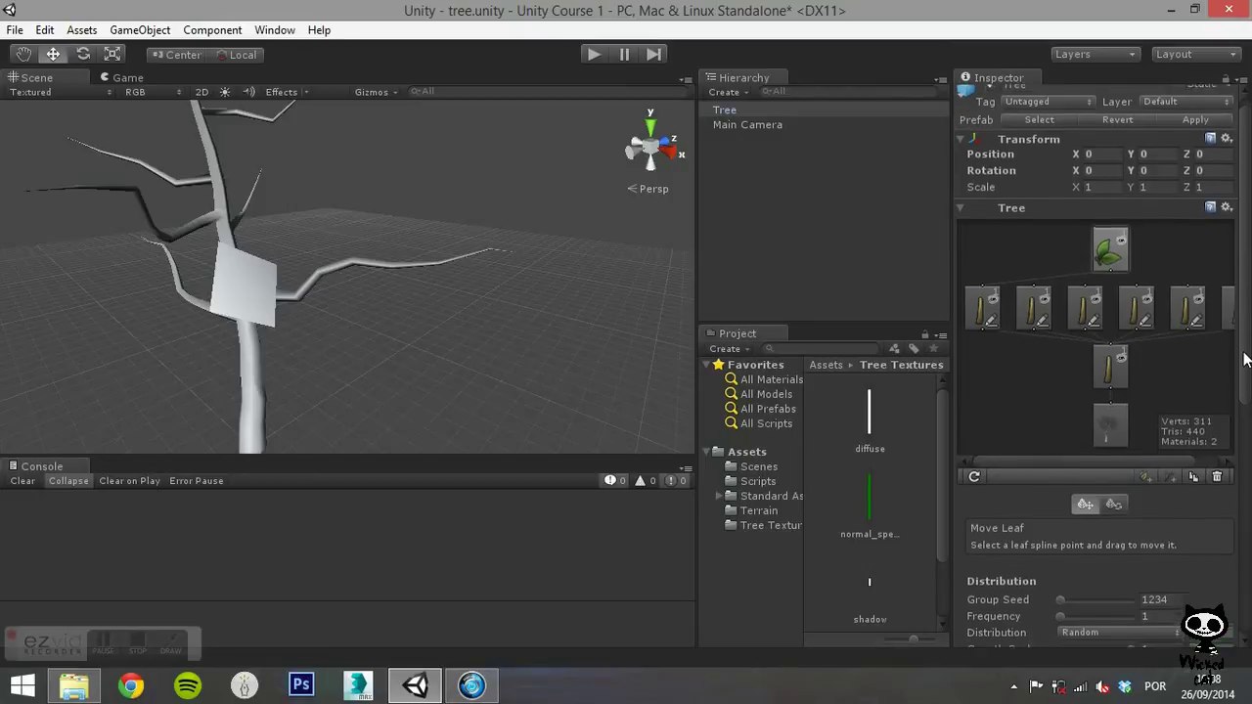
pyautogui.moveTo(1244, 360); pyautogui.dragTo(1250, 458)
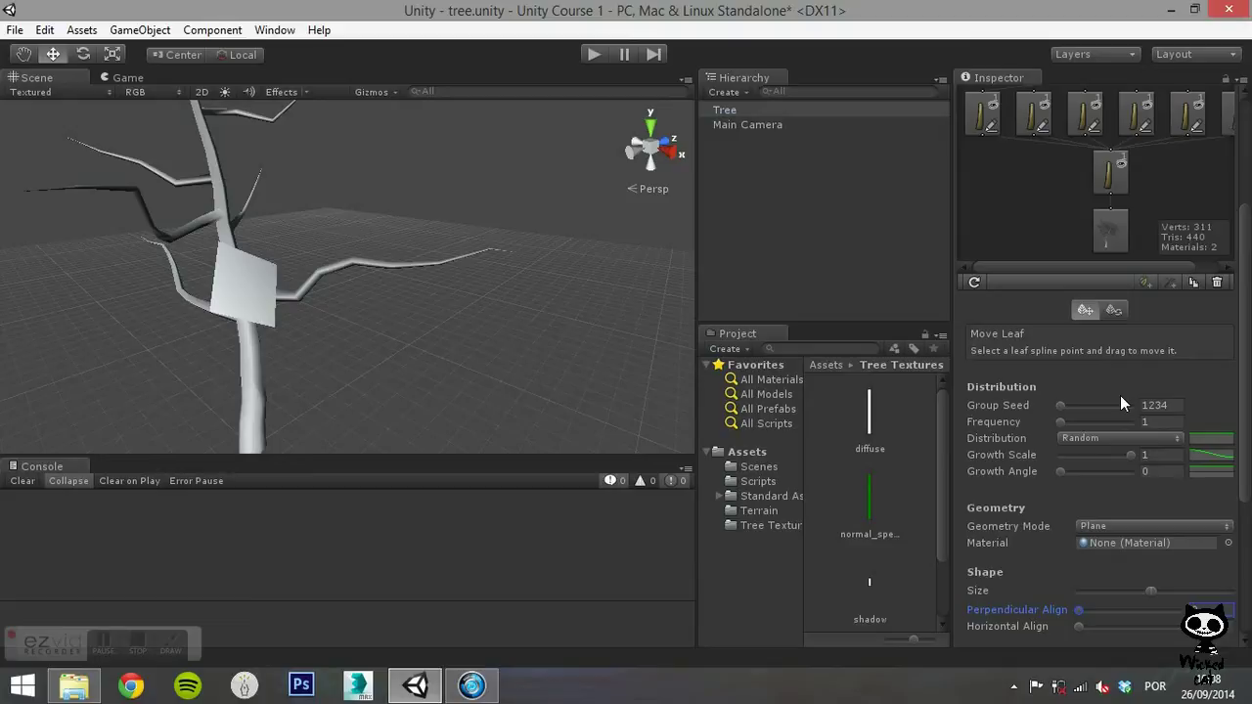
pyautogui.click(1134, 439)
pyautogui.click(1134, 452)
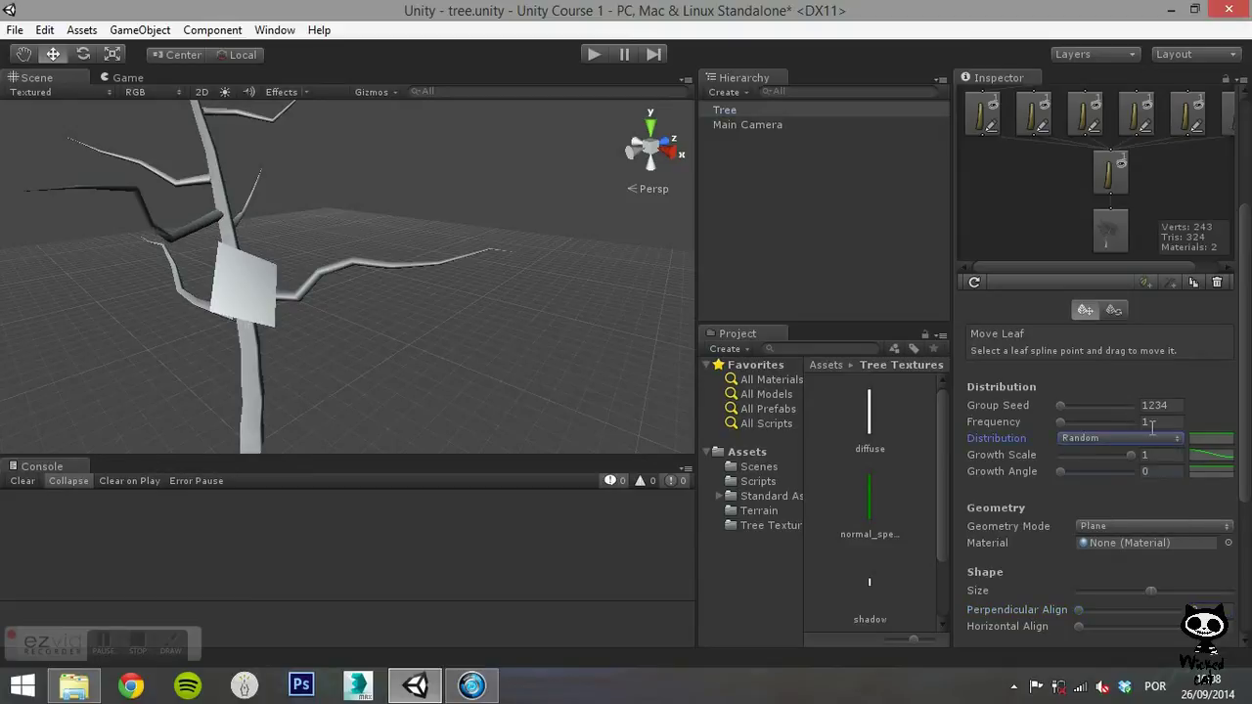
pyautogui.click(1152, 422)
pyautogui.write('25')
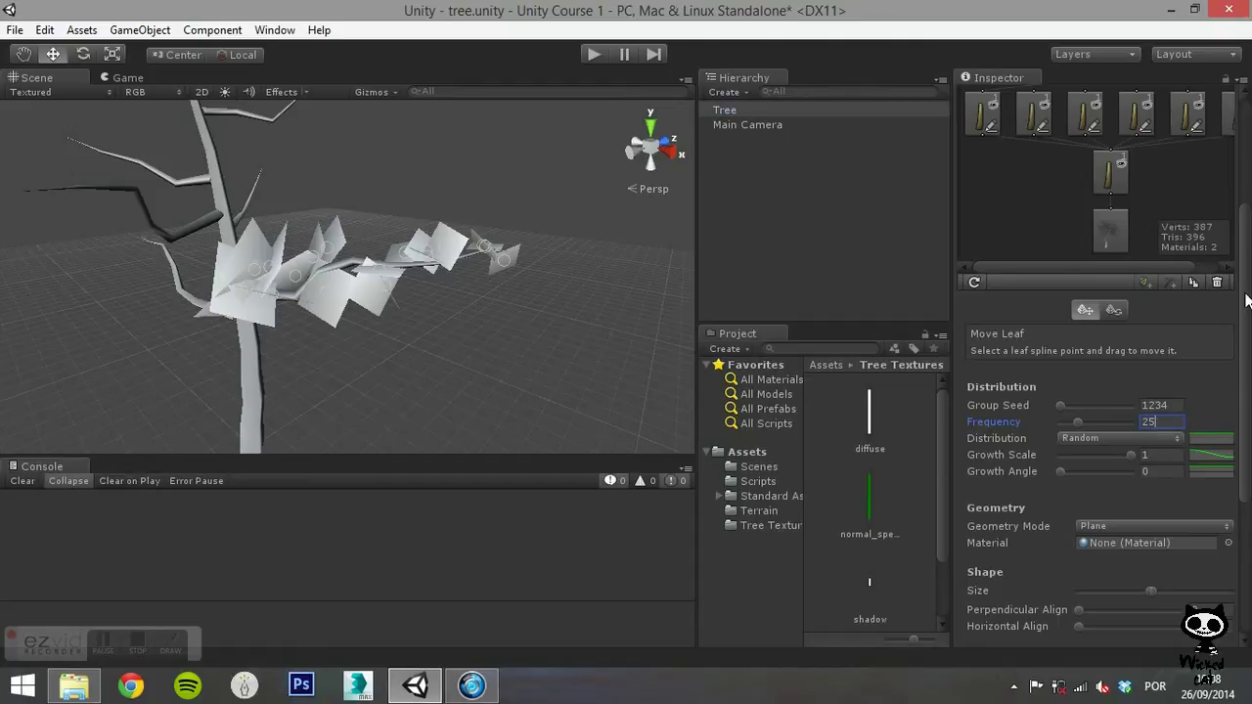
# Set the leaf group's growth angle to 0.5
pyautogui.scroll(-1, 1248, 320)
pyautogui.scroll(-4, 1247, 321)
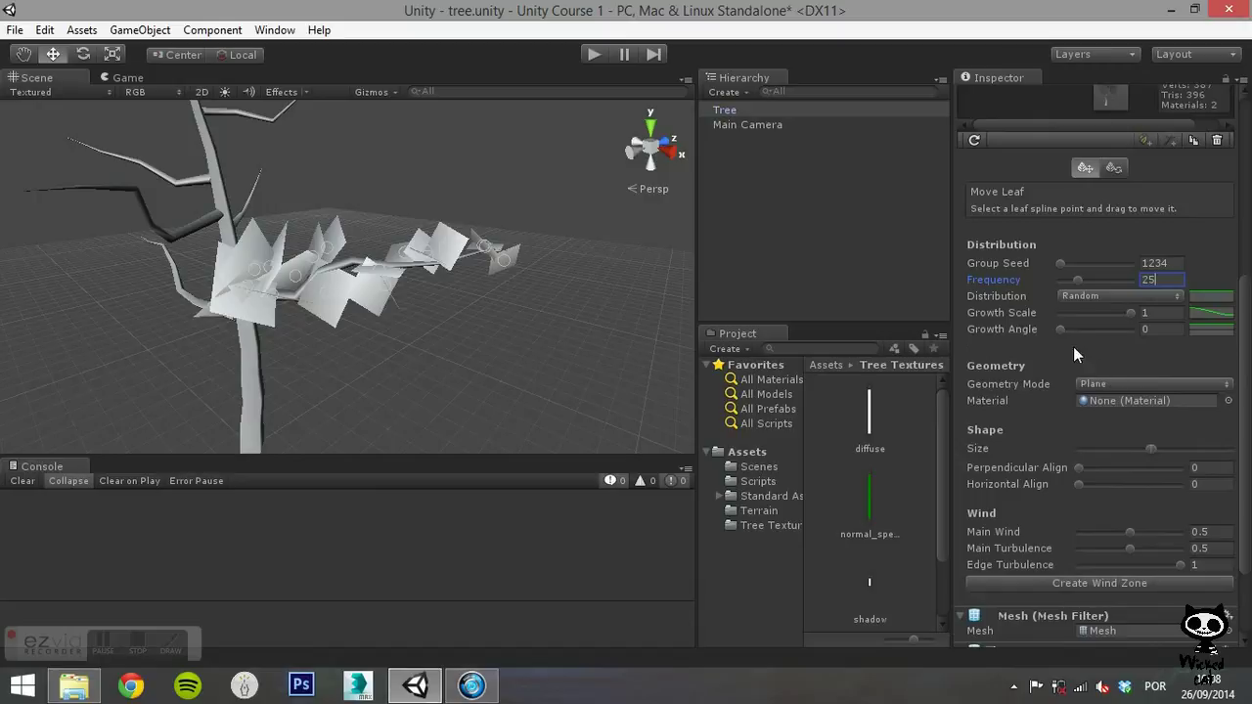
pyautogui.moveTo(1064, 330); pyautogui.dragTo(1127, 330)
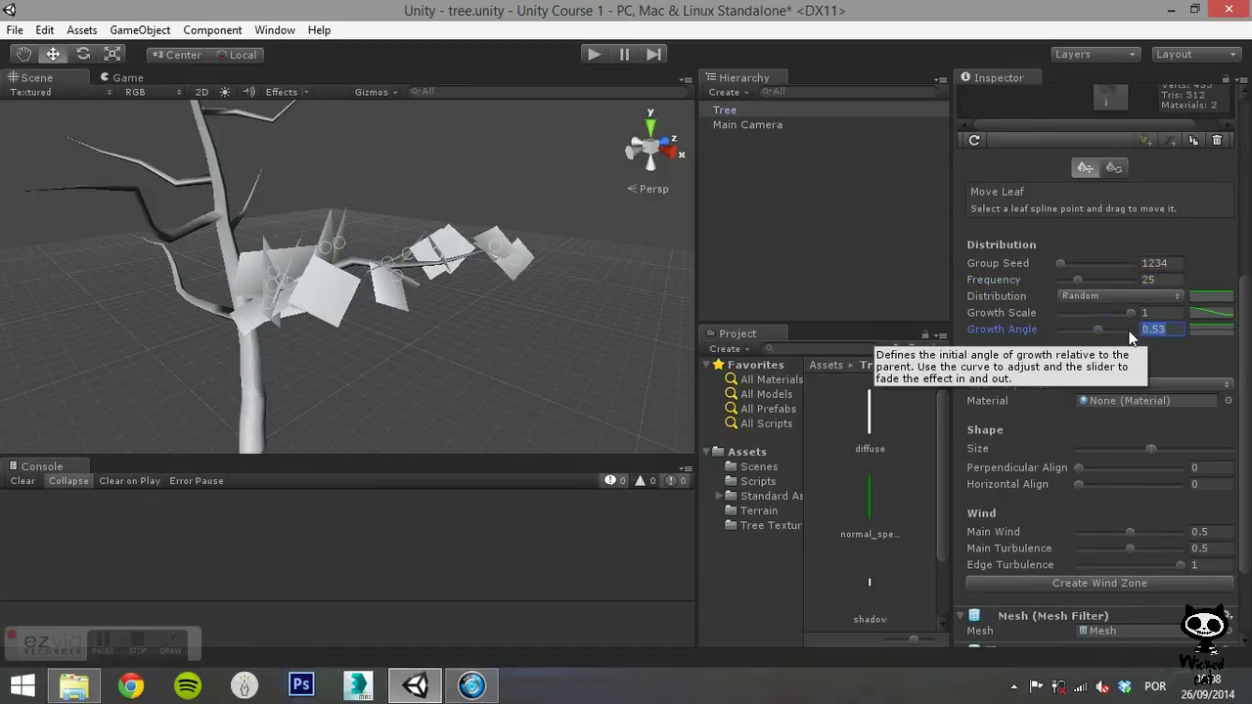
pyautogui.write('0.5')
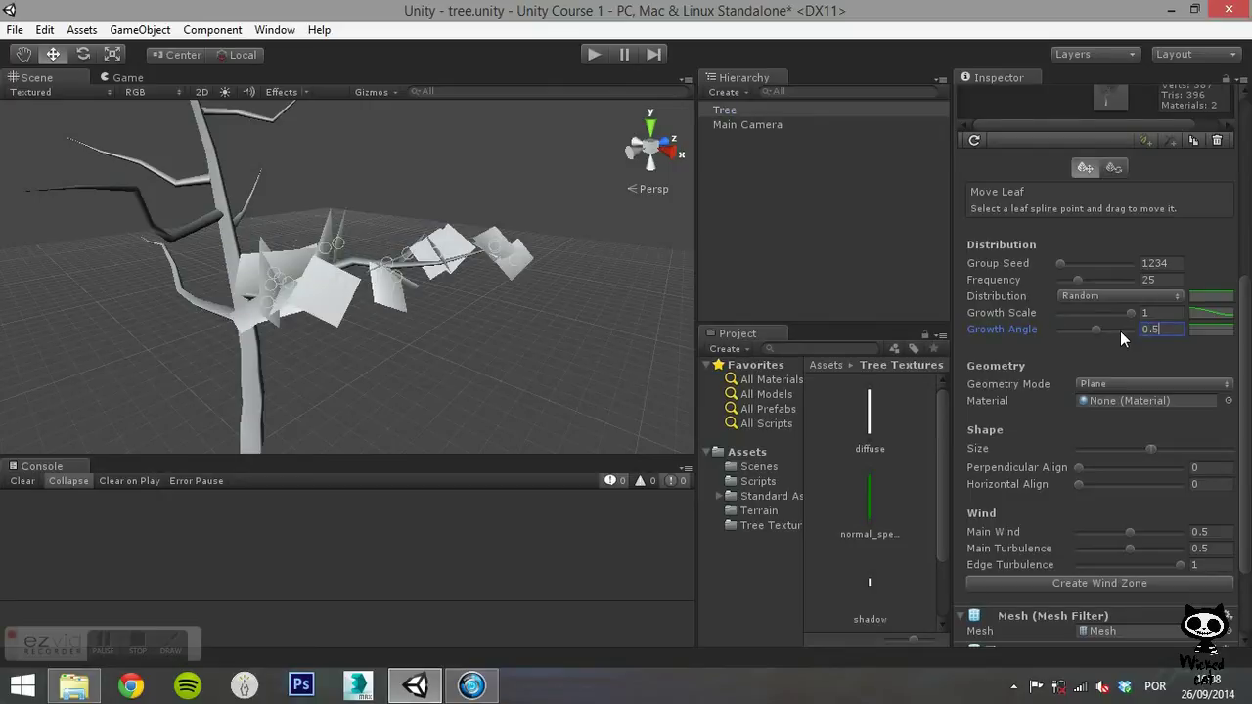
# Change the leaf geometry mode to Cross and slightly raise the maximum of the leaf size range
pyautogui.click(1107, 385)
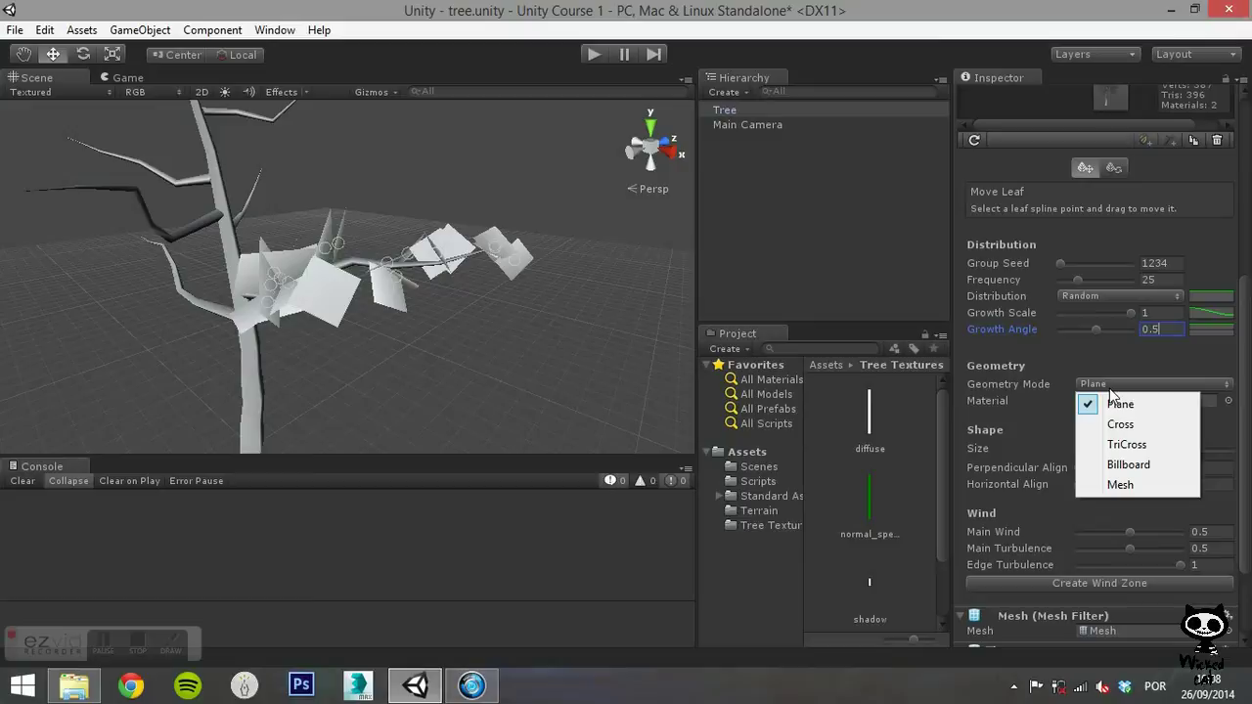
pyautogui.click(1115, 423)
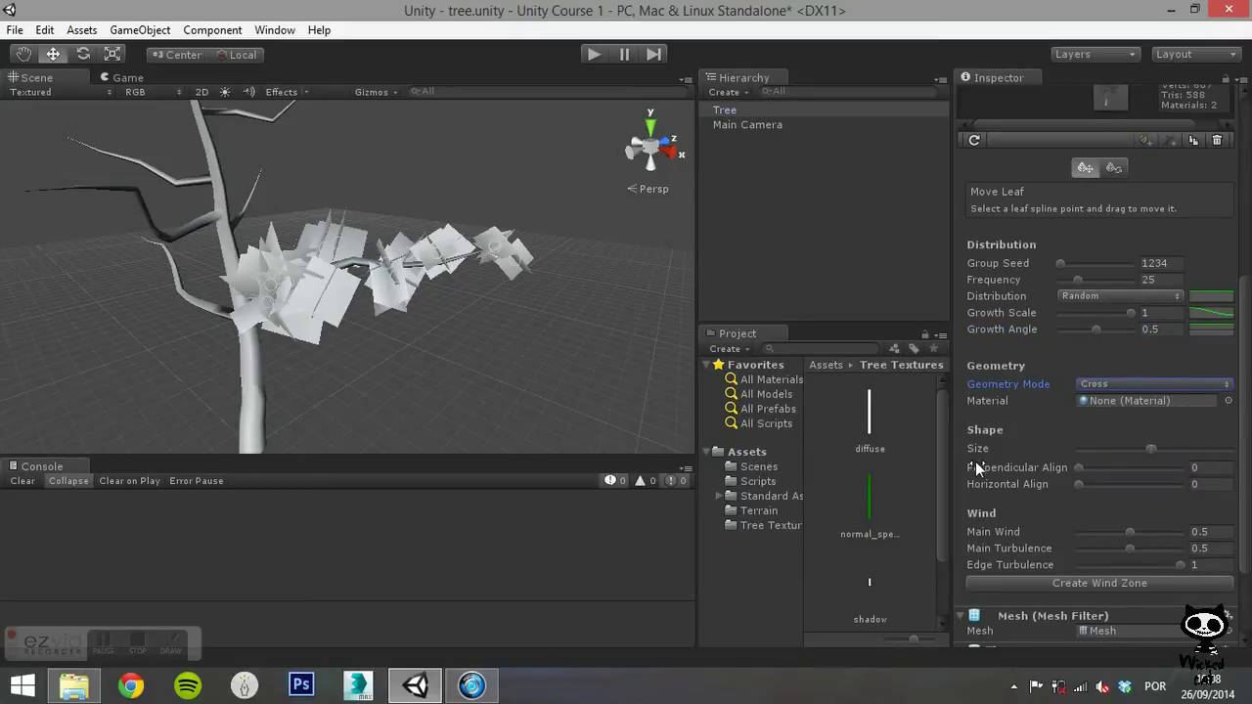
pyautogui.moveTo(1147, 447); pyautogui.dragTo(1160, 449)
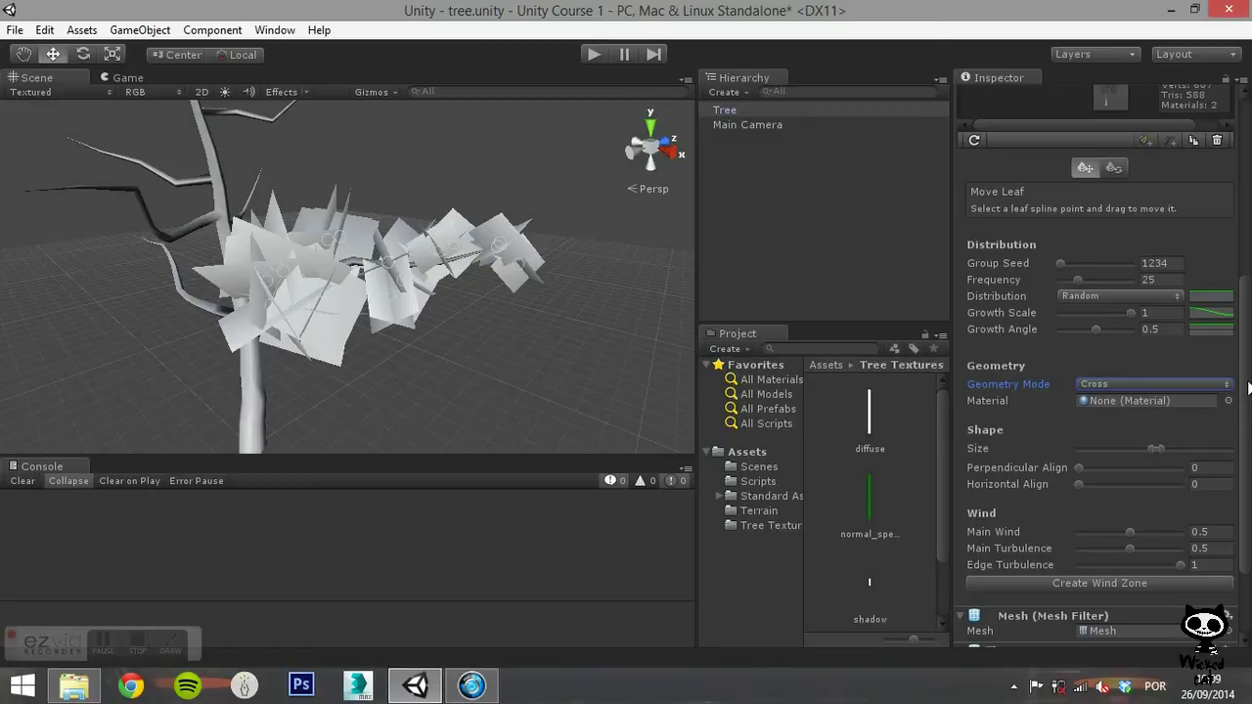
# Add a leaf group to the second branch and set its frequency to 25
pyautogui.moveTo(1247, 392); pyautogui.dragTo(1195, 257)
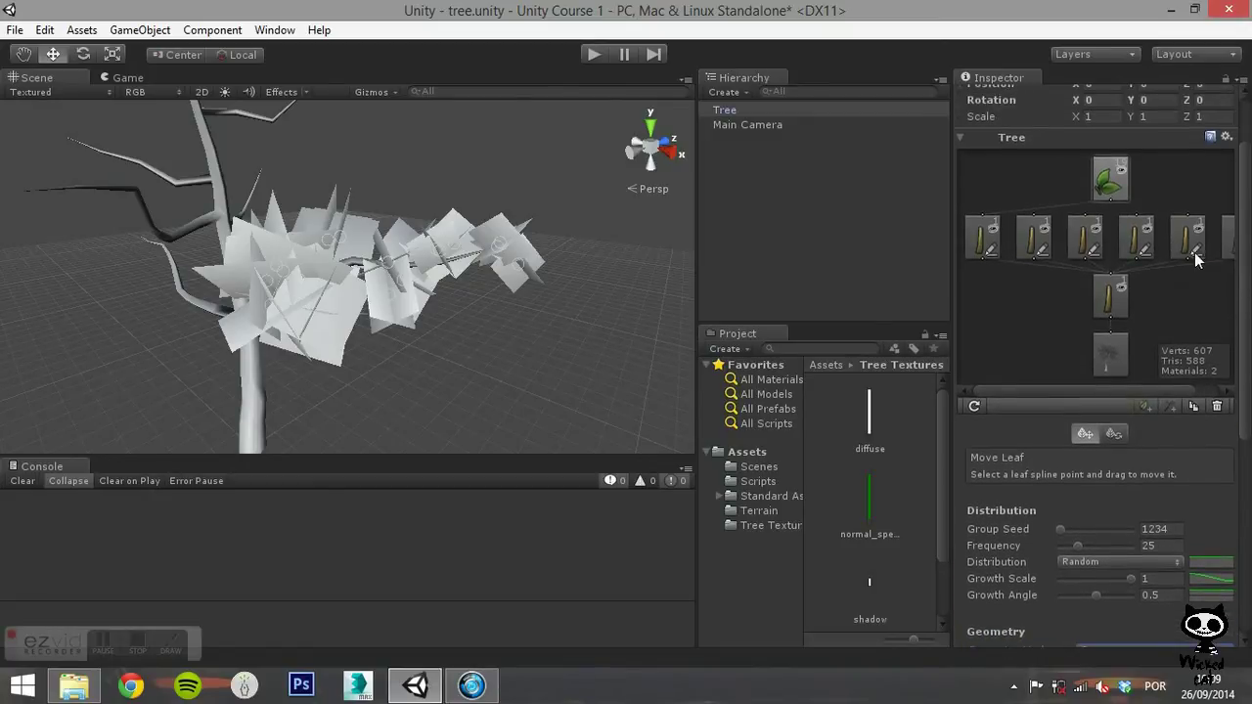
pyautogui.click(1037, 239)
pyautogui.click(1145, 405)
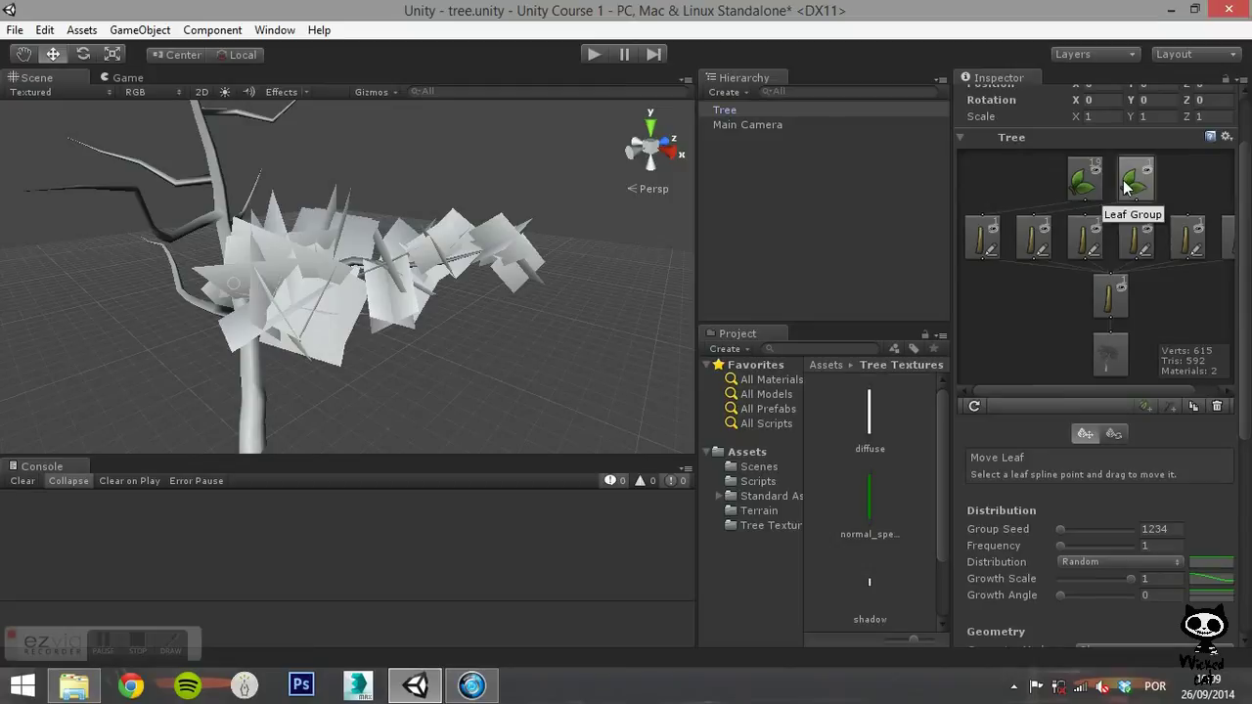
pyautogui.click(1148, 545)
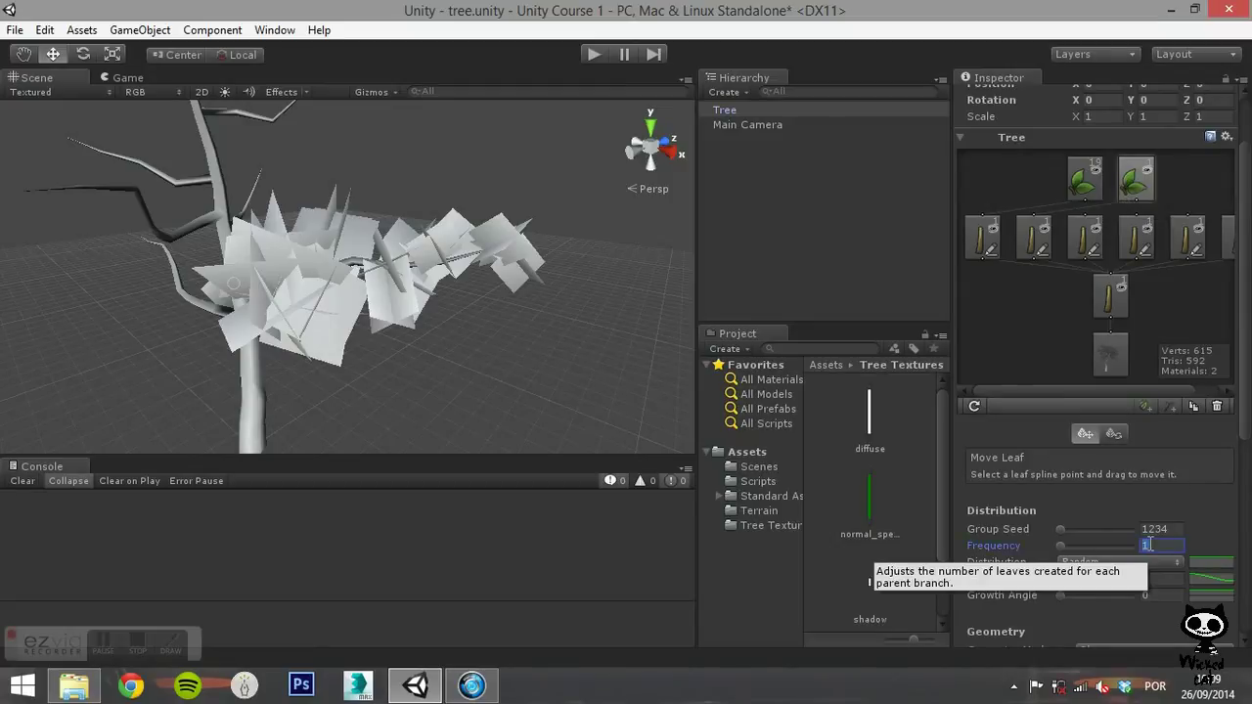
pyautogui.write('20')
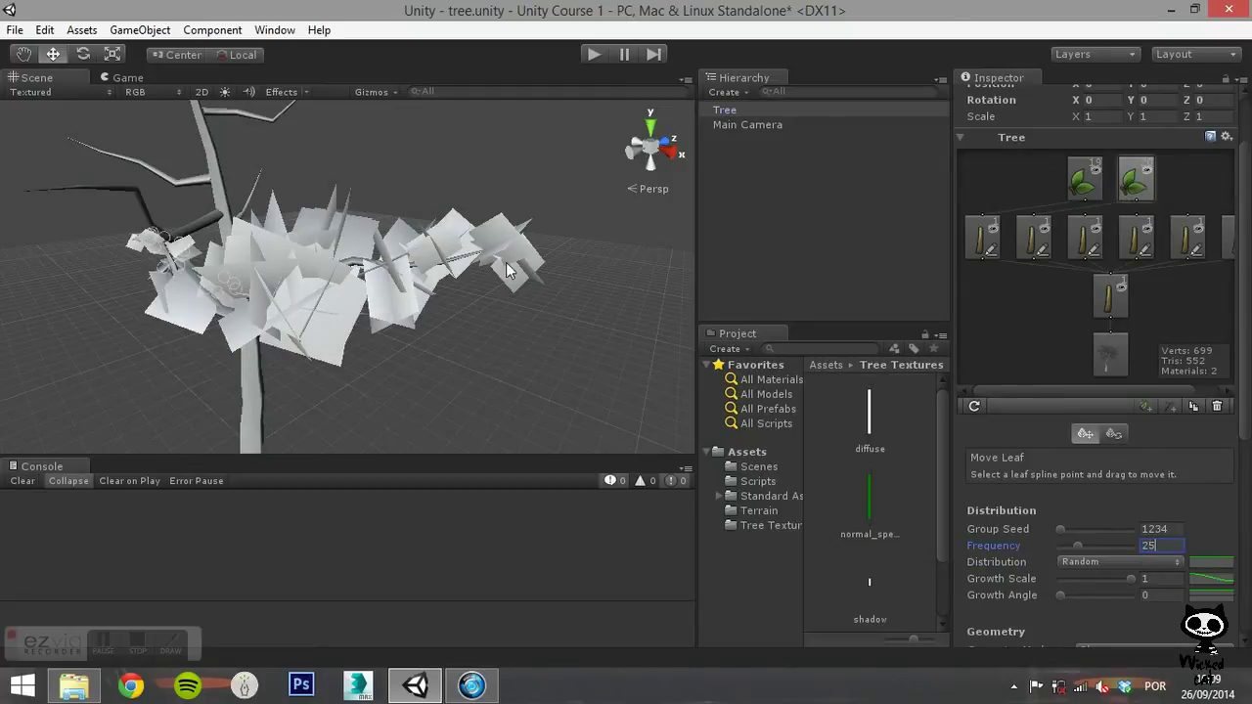
# Set the second branch's leaves to Cross geometry, slightly widen their size range and set the growth angle to 1
pyautogui.moveTo(506, 262); pyautogui.dragTo(606, 328, button='right')
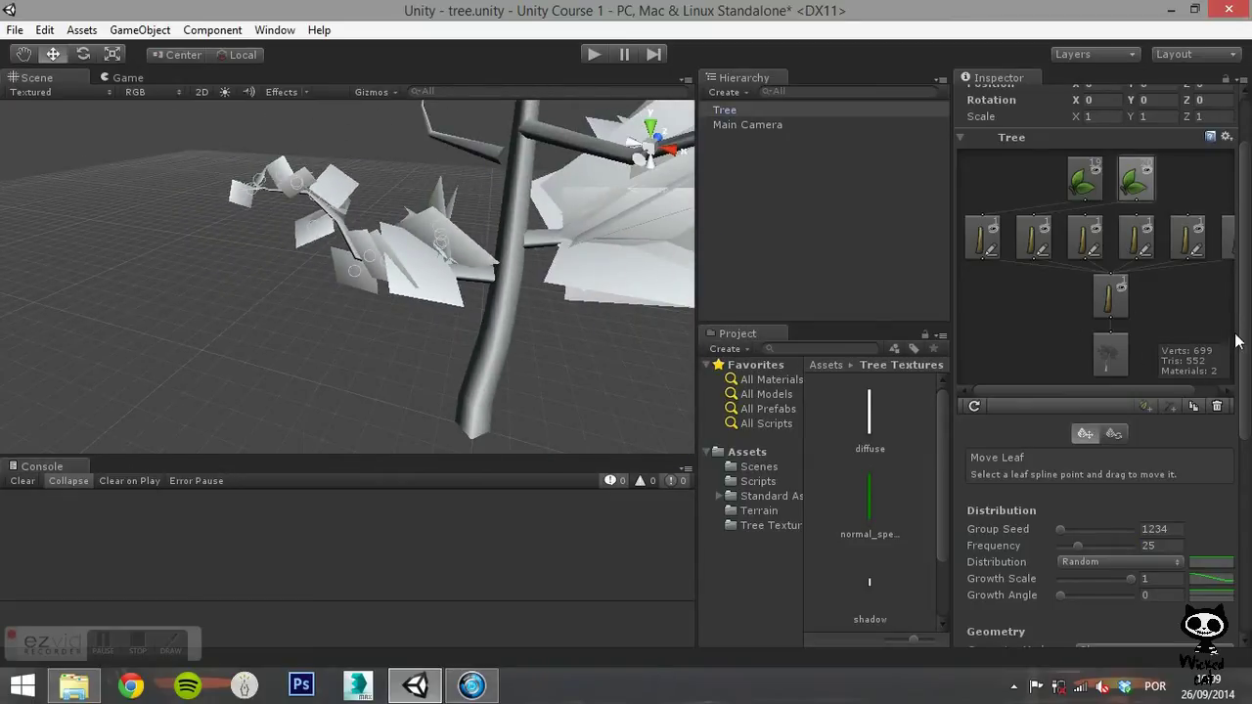
pyautogui.scroll(-10, 1042, 364)
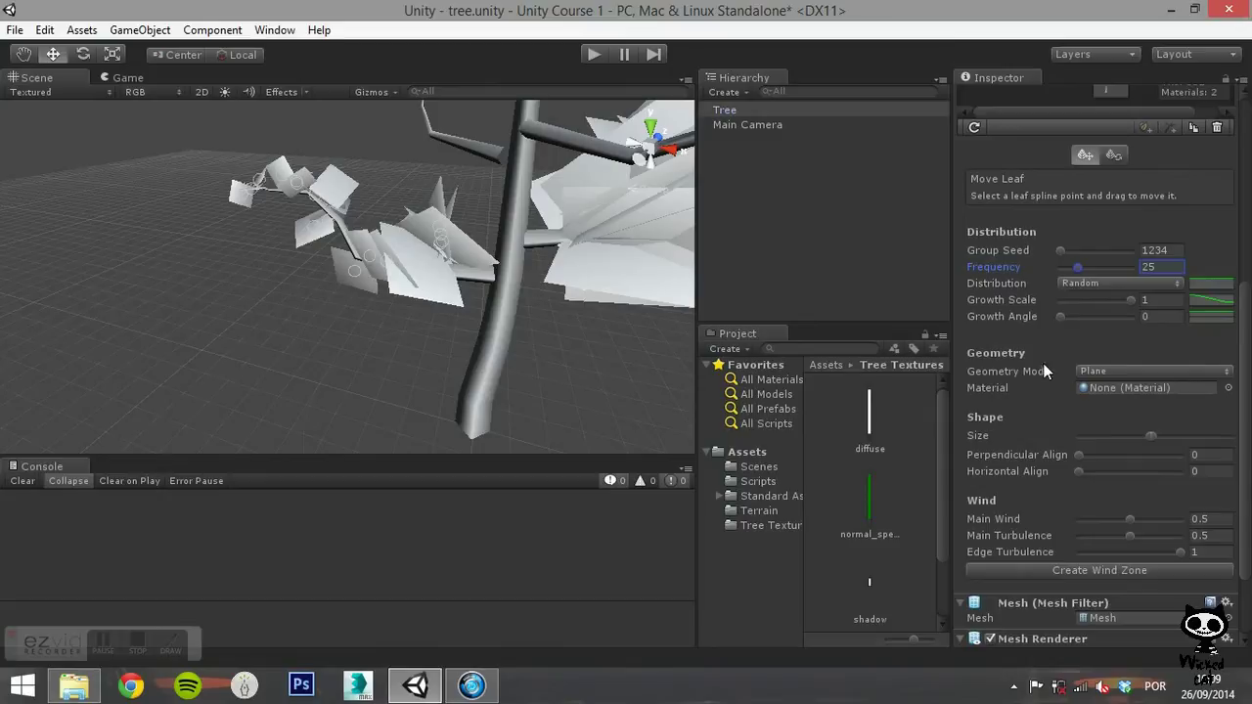
pyautogui.click(1100, 373)
pyautogui.click(1109, 411)
pyautogui.moveTo(1145, 439); pyautogui.dragTo(1157, 436)
pyautogui.scroll(-1, 1124, 322)
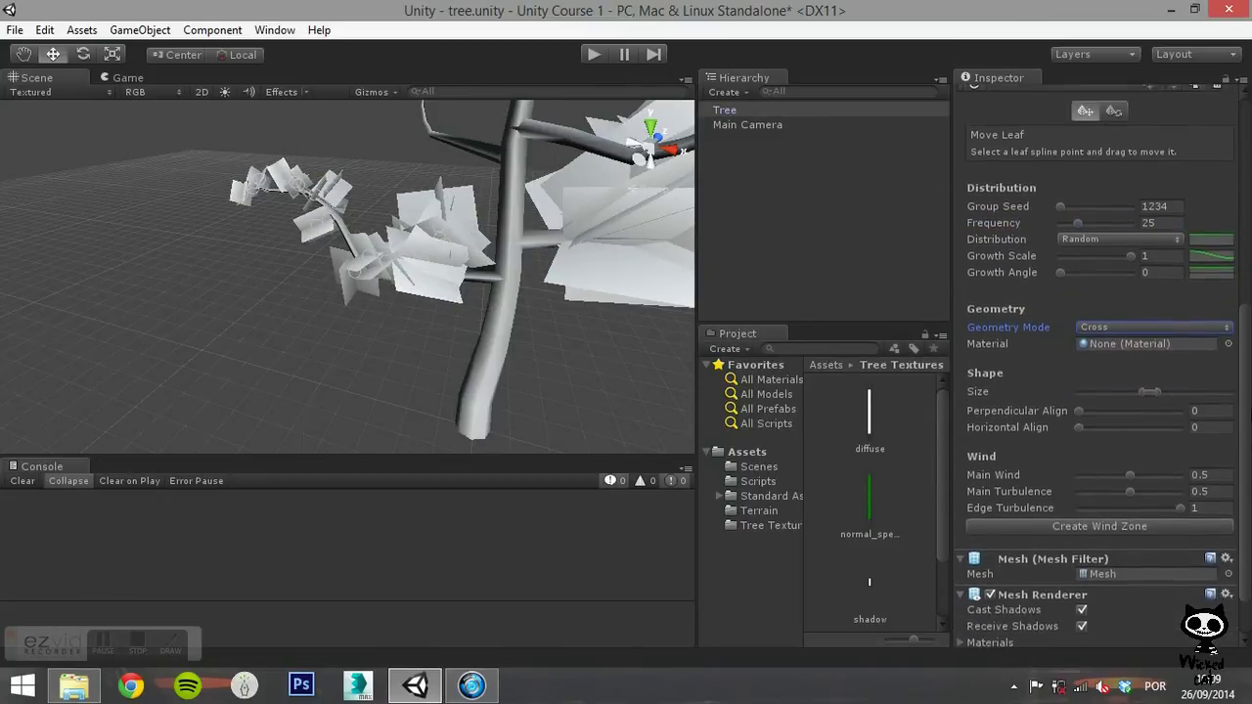
pyautogui.moveTo(1087, 301); pyautogui.dragTo(1146, 309)
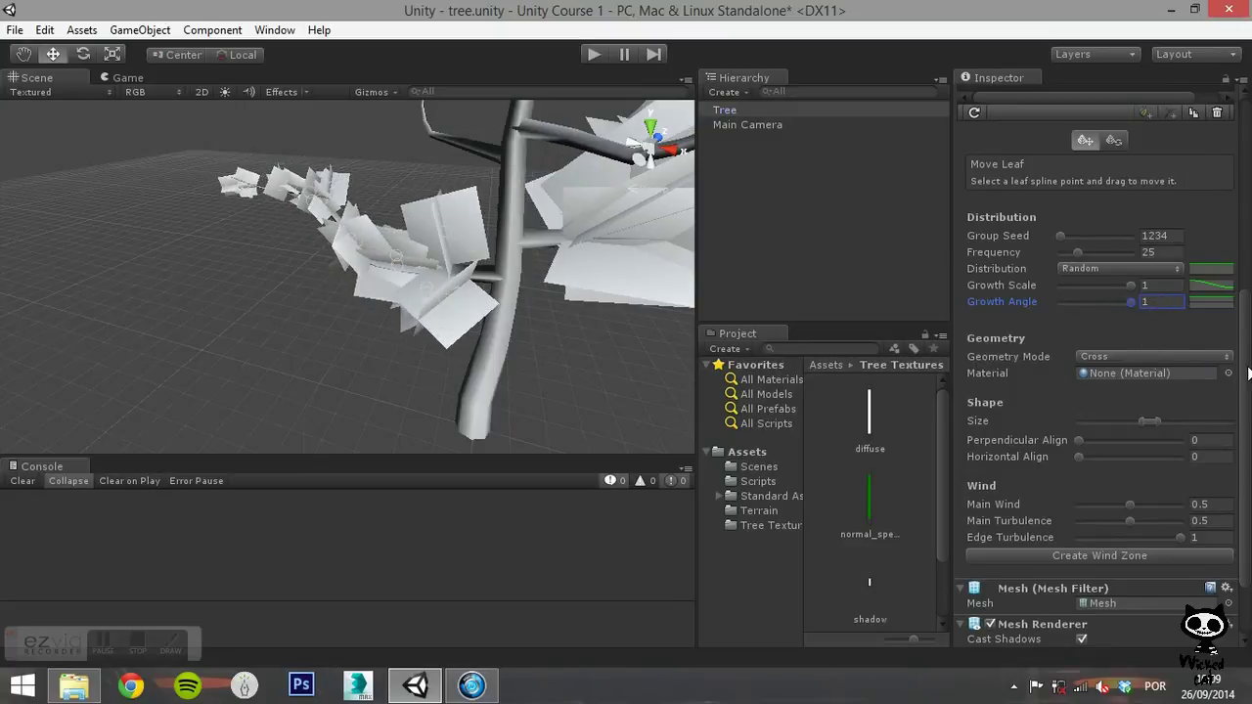
# Add a leaf group to the third branch and set its frequency to 25
pyautogui.moveTo(1244, 374); pyautogui.dragTo(1238, 224)
pyautogui.click(1086, 230)
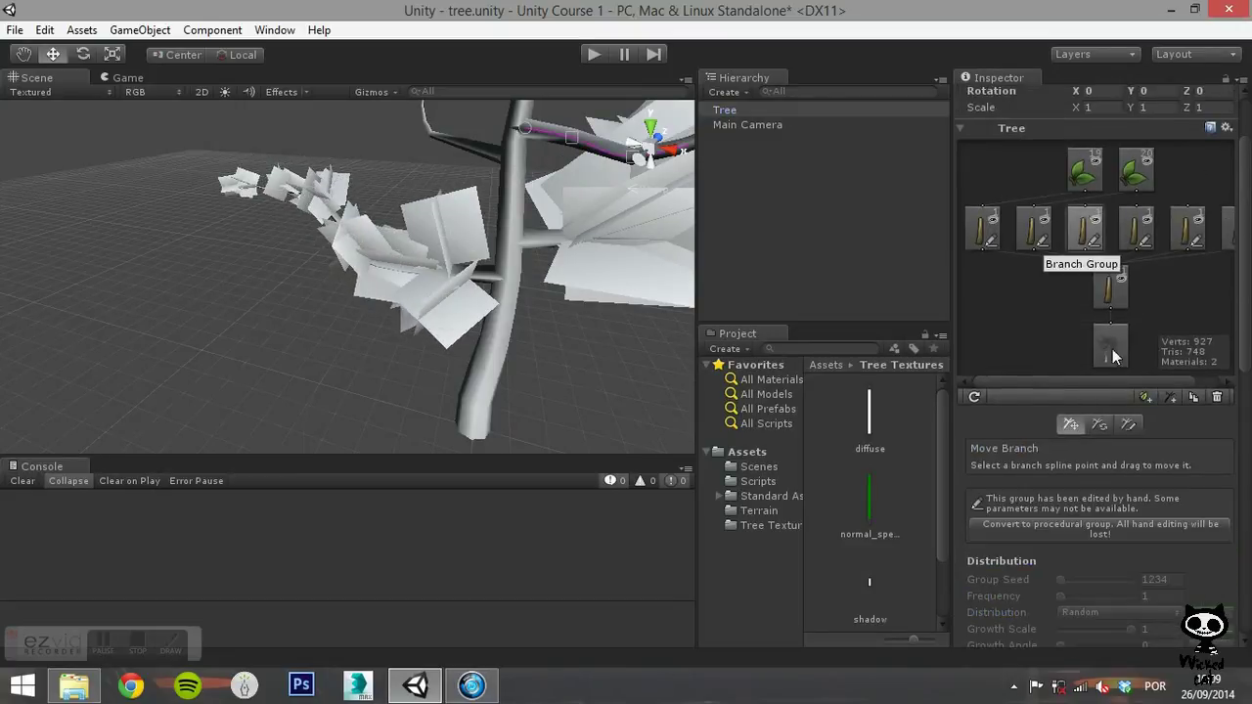
pyautogui.click(1144, 398)
pyautogui.moveTo(1245, 386); pyautogui.dragTo(1243, 437)
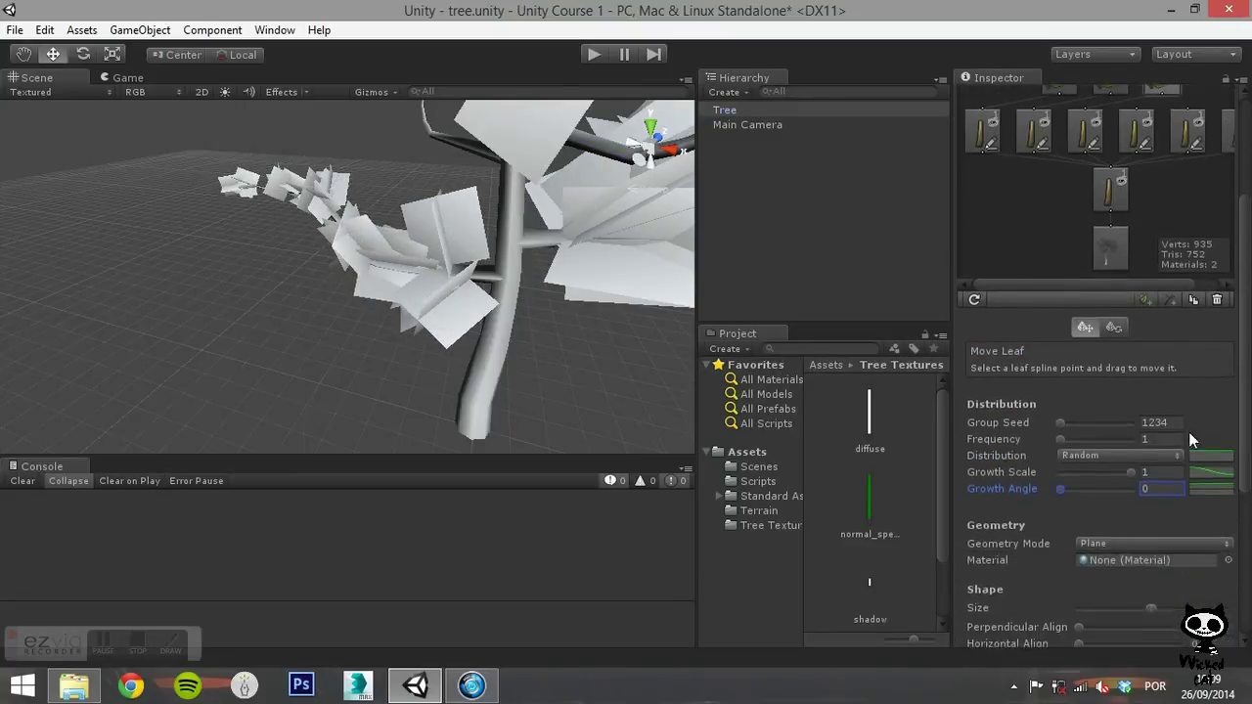
pyautogui.click(1169, 438)
pyautogui.write('25')
# Set the third branch's leaf growth angle to 1 and its geometry mode to Cross
pyautogui.moveTo(478, 320); pyautogui.dragTo(587, 343, button='right')
pyautogui.moveTo(1059, 489); pyautogui.dragTo(1139, 489)
pyautogui.scroll(-3, 1139, 489)
pyautogui.click(1149, 382)
pyautogui.click(1149, 419)
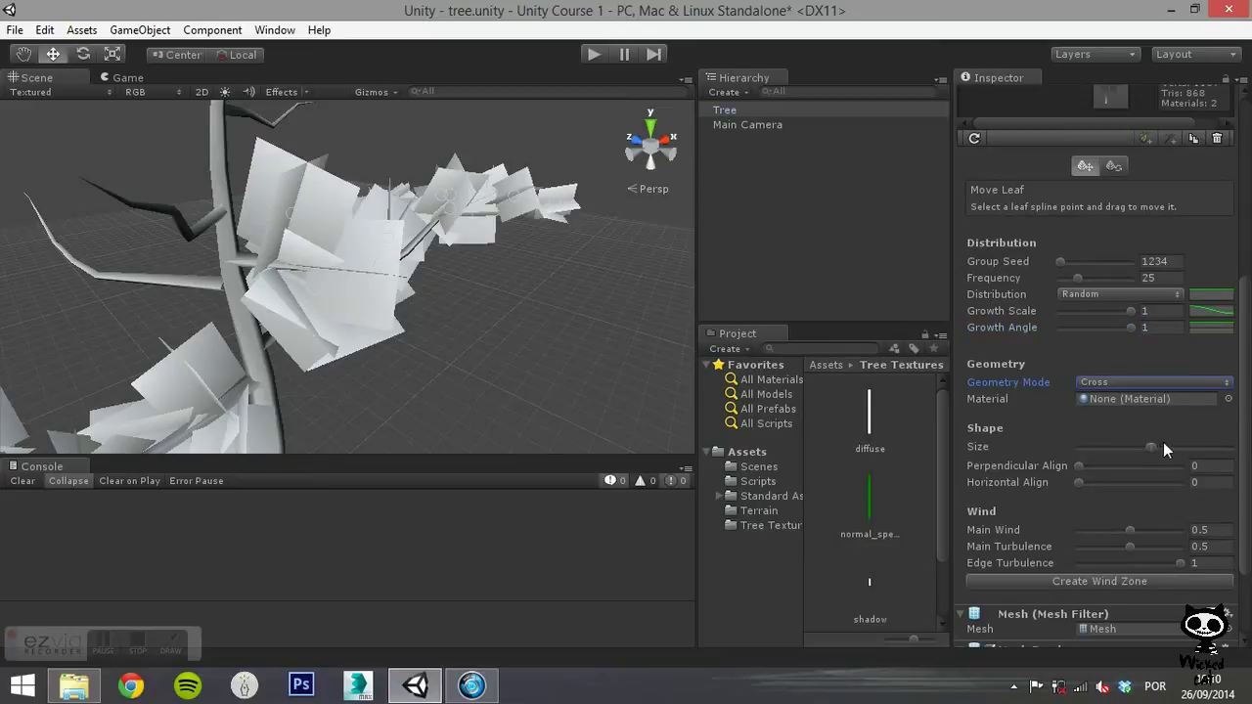
# Add a leaf group to the fifth branch and set its frequency to 25
pyautogui.moveTo(1244, 318); pyautogui.dragTo(1244, 153)
pyautogui.click(1194, 291)
pyautogui.click(1143, 463)
pyautogui.keyDown('alt'); pyautogui.moveTo(627, 342); pyautogui.dragTo(1227, 272); pyautogui.keyUp('alt')
pyautogui.scroll(-4, 1167, 391)
pyautogui.click(1167, 395)
pyautogui.write('25')
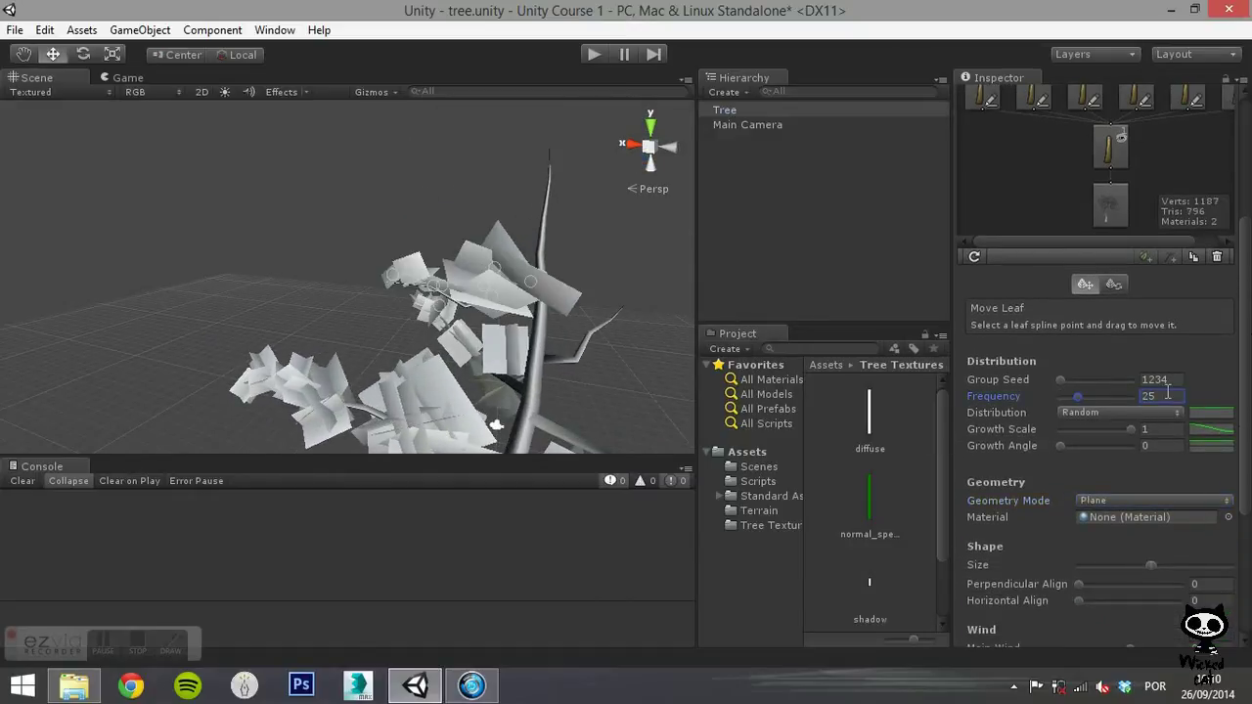
# Give the fifth branch's leaves a growth angle of 1, Cross geometry and a slightly smaller size range
pyautogui.moveTo(1061, 446); pyautogui.dragTo(1149, 447)
pyautogui.moveTo(1245, 440); pyautogui.dragTo(1247, 465)
pyautogui.scroll(-2, 1247, 464)
pyautogui.click(1154, 393)
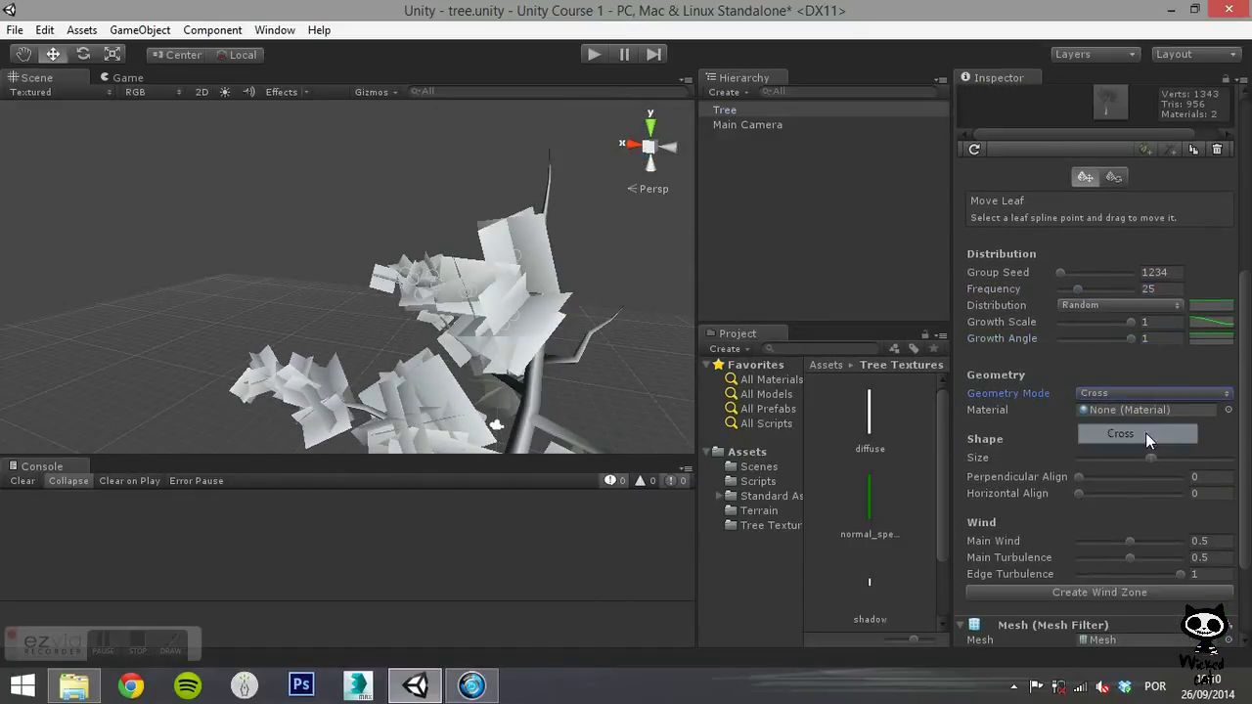
pyautogui.click(1145, 433)
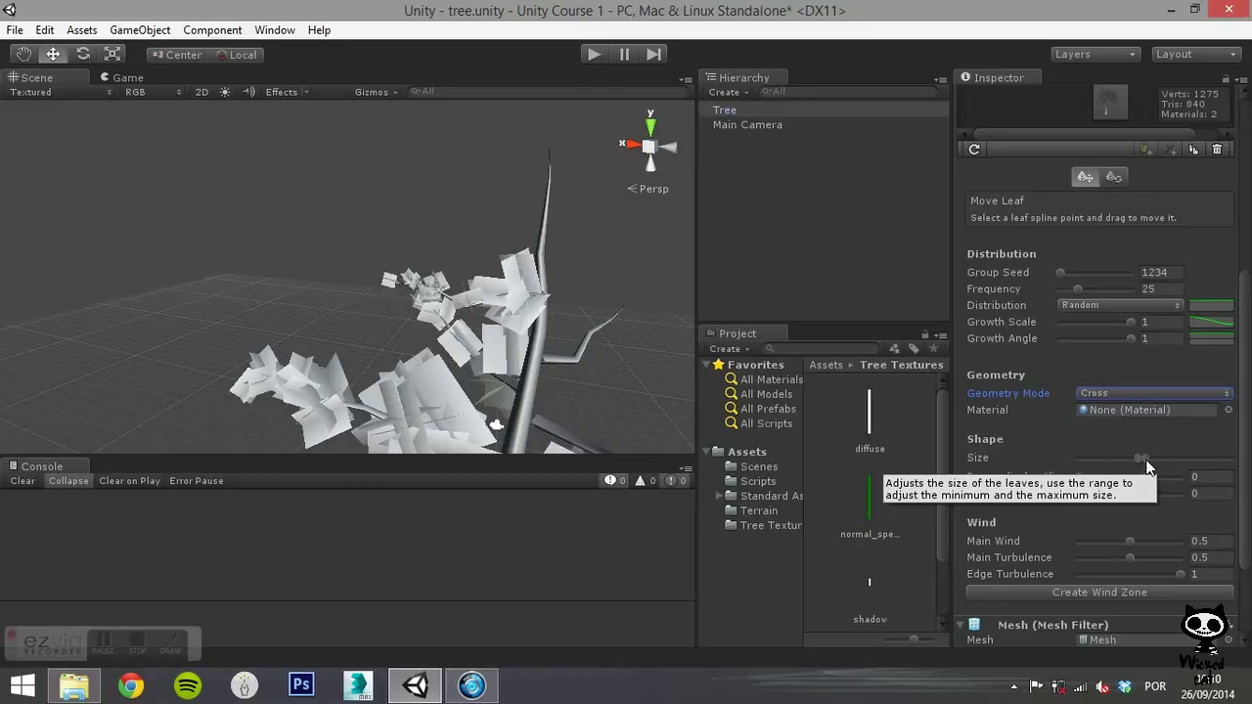
# Add a leaf group to the sixth branch and set its frequency to 25
pyautogui.scroll(3, 1151, 403)
pyautogui.moveTo(1249, 265); pyautogui.dragTo(1248, 173)
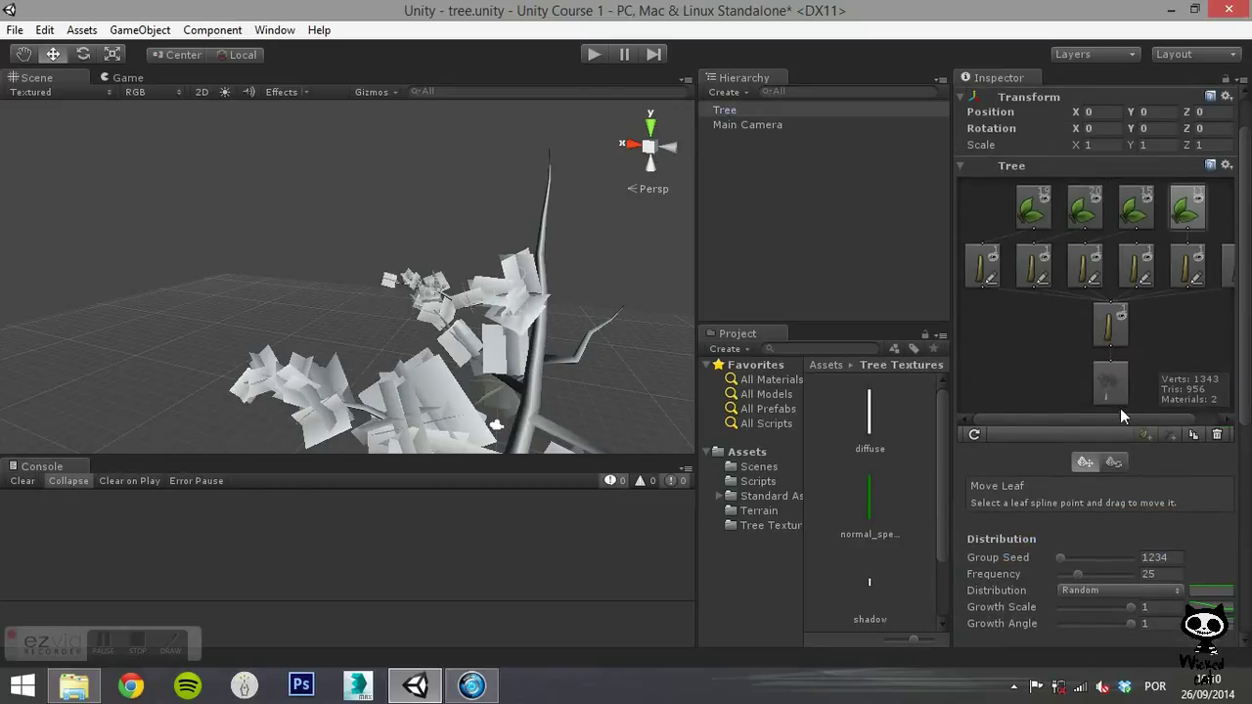
pyautogui.moveTo(1122, 418); pyautogui.dragTo(1152, 418)
pyautogui.click(1205, 271)
pyautogui.click(1145, 435)
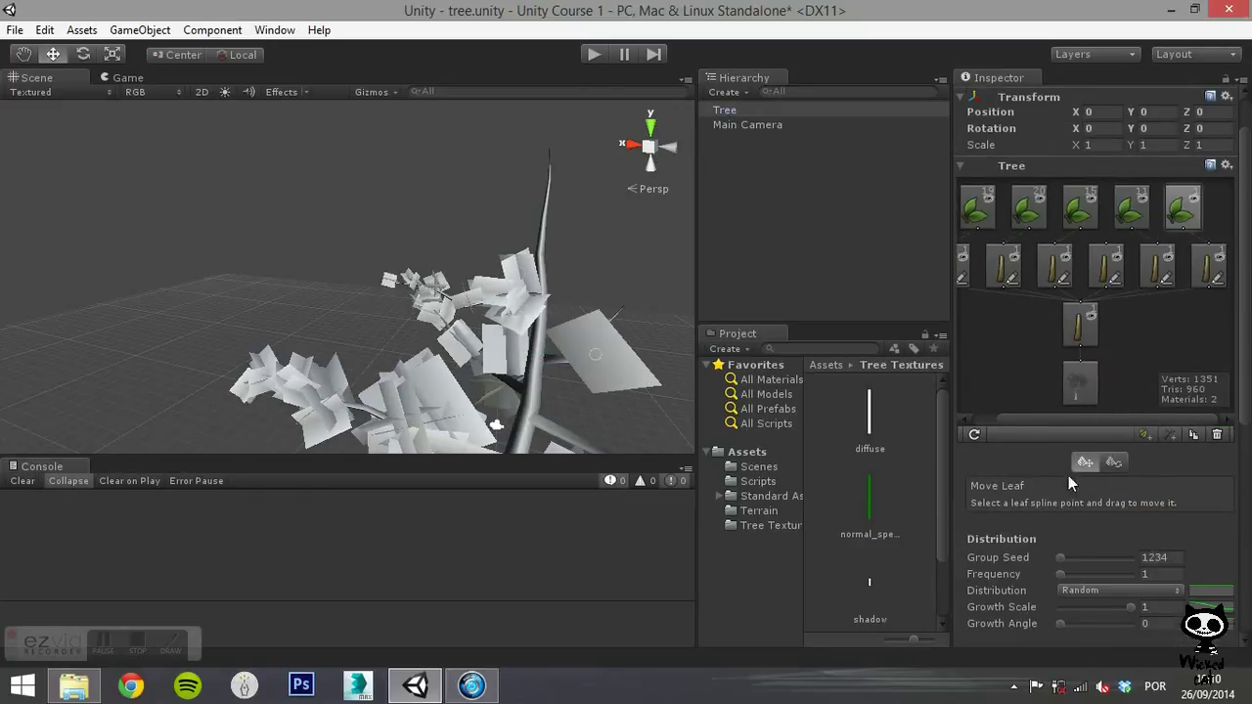
pyautogui.click(1158, 574)
pyautogui.write('25')
# Give the sixth branch's leaves a growth angle of 1, Cross geometry and a slightly smaller size range
pyautogui.moveTo(548, 342); pyautogui.dragTo(311, 274, button='right')
pyautogui.keyDown('alt'); pyautogui.moveTo(311, 272); pyautogui.dragTo(146, 264); pyautogui.keyUp('alt')
pyautogui.scroll(-5, 1065, 431)
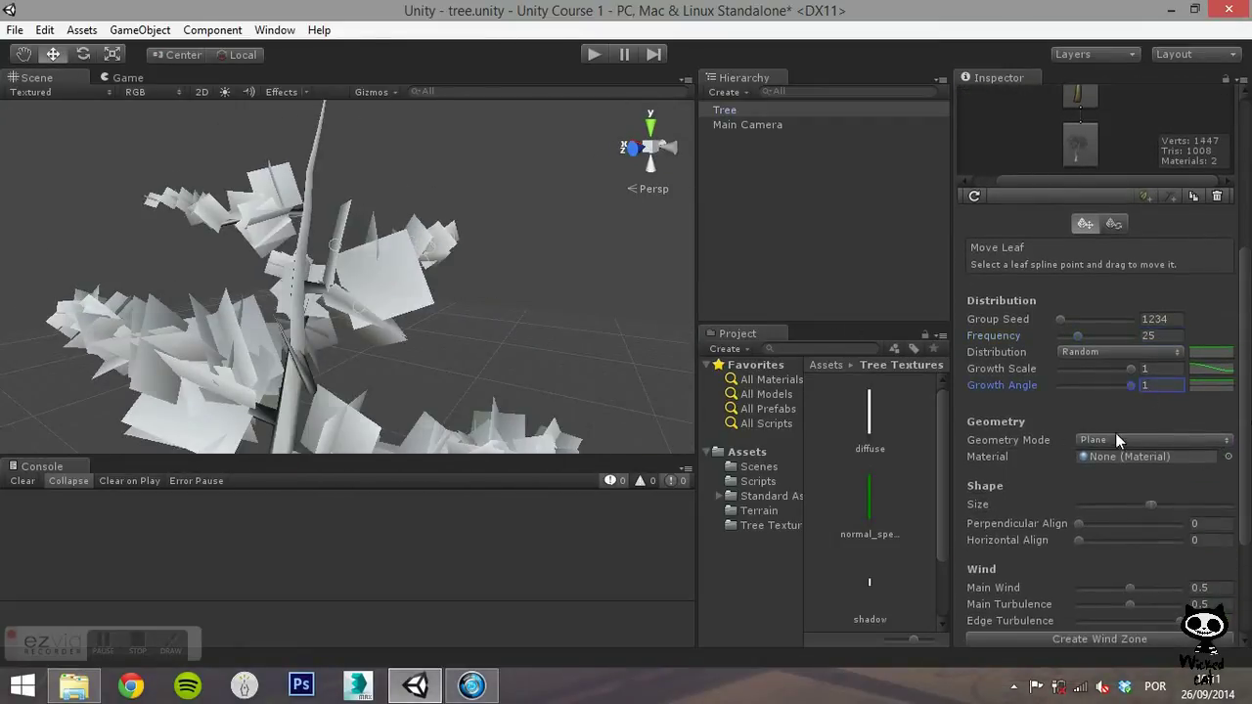
pyautogui.click(1115, 439)
pyautogui.click(1130, 478)
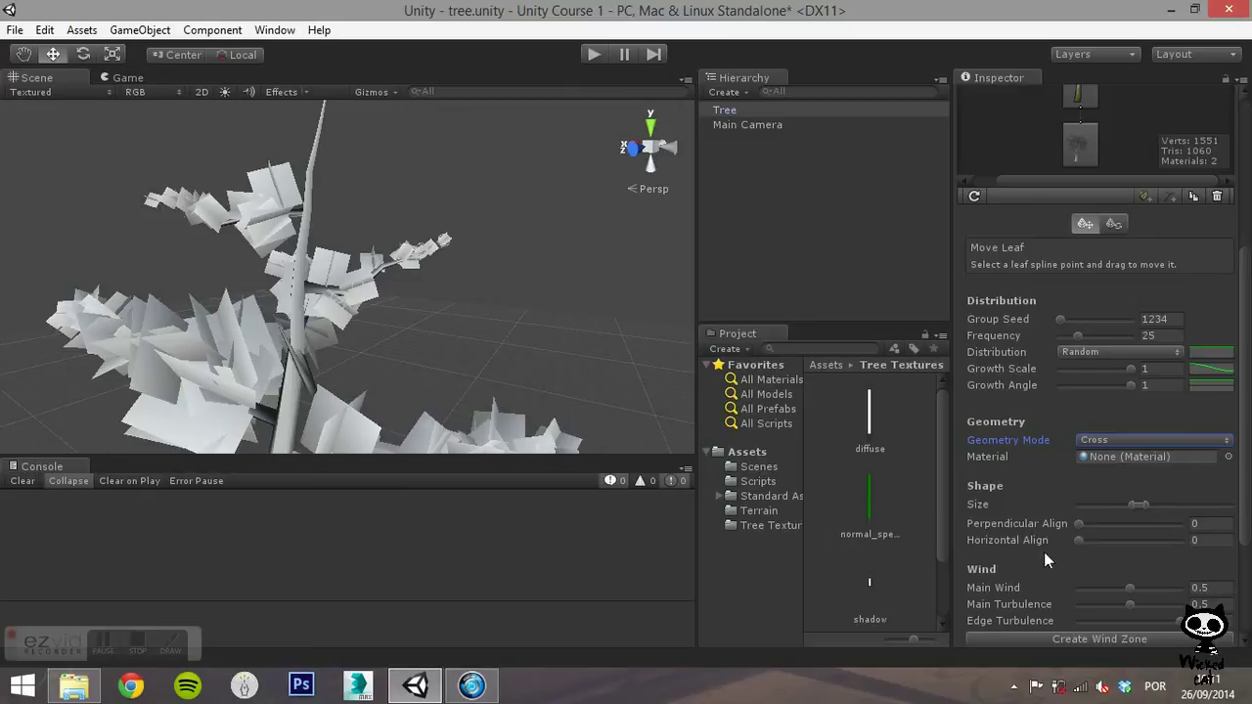
# Add a leaf group to the fourth branch and set its frequency to 25
pyautogui.scroll(6, 1044, 552)
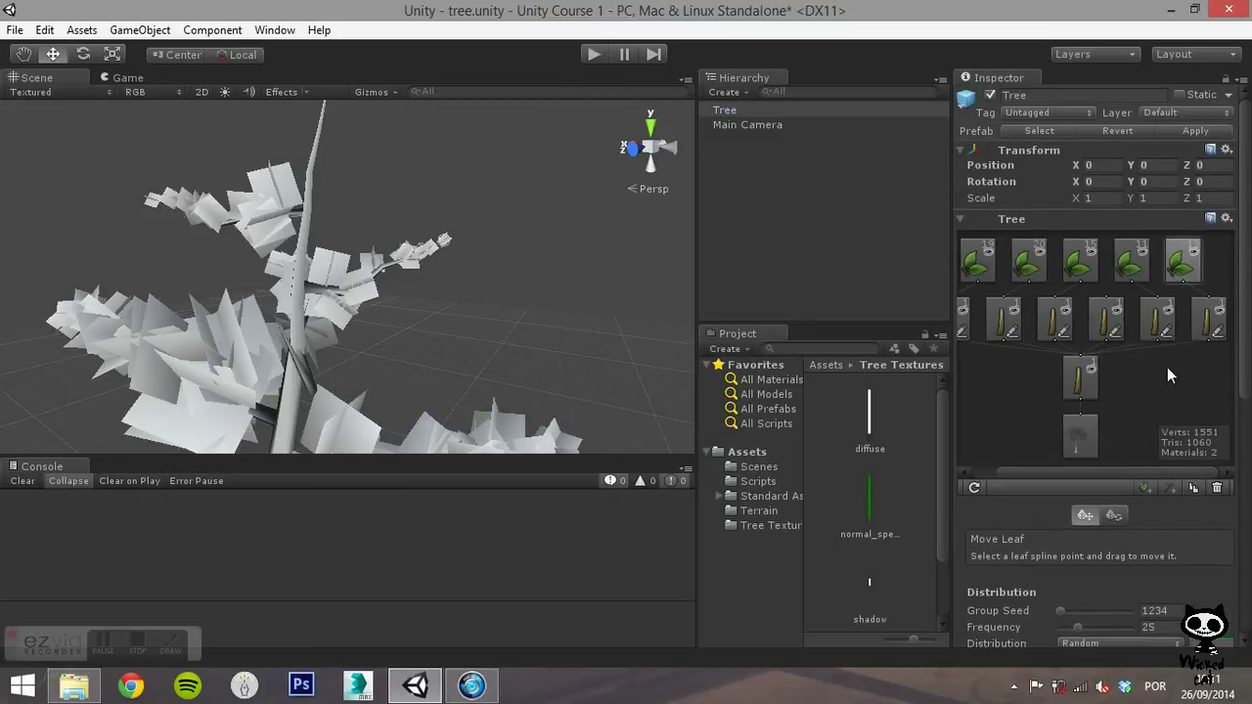
pyautogui.click(1080, 378)
pyautogui.click(1146, 487)
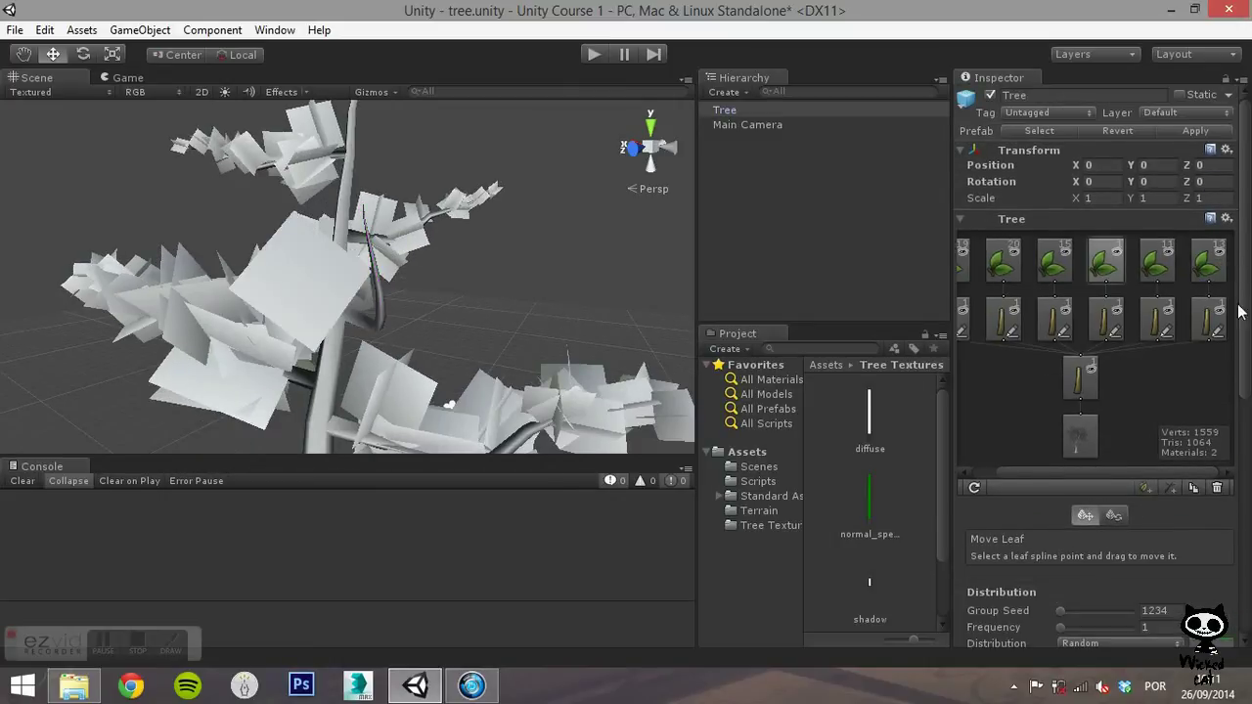
pyautogui.moveTo(1241, 311); pyautogui.dragTo(1241, 419)
pyautogui.click(1159, 422)
pyautogui.write('25')
# Set the fourth branch's leaf growth angle to 1, choose Cross geometry and slightly lower the minimum leaf size
pyautogui.moveTo(451, 404); pyautogui.dragTo(844, 381, button='right')
pyautogui.scroll(-2, 1105, 409)
pyautogui.moveTo(1062, 397); pyautogui.dragTo(1191, 410)
pyautogui.click(1154, 451)
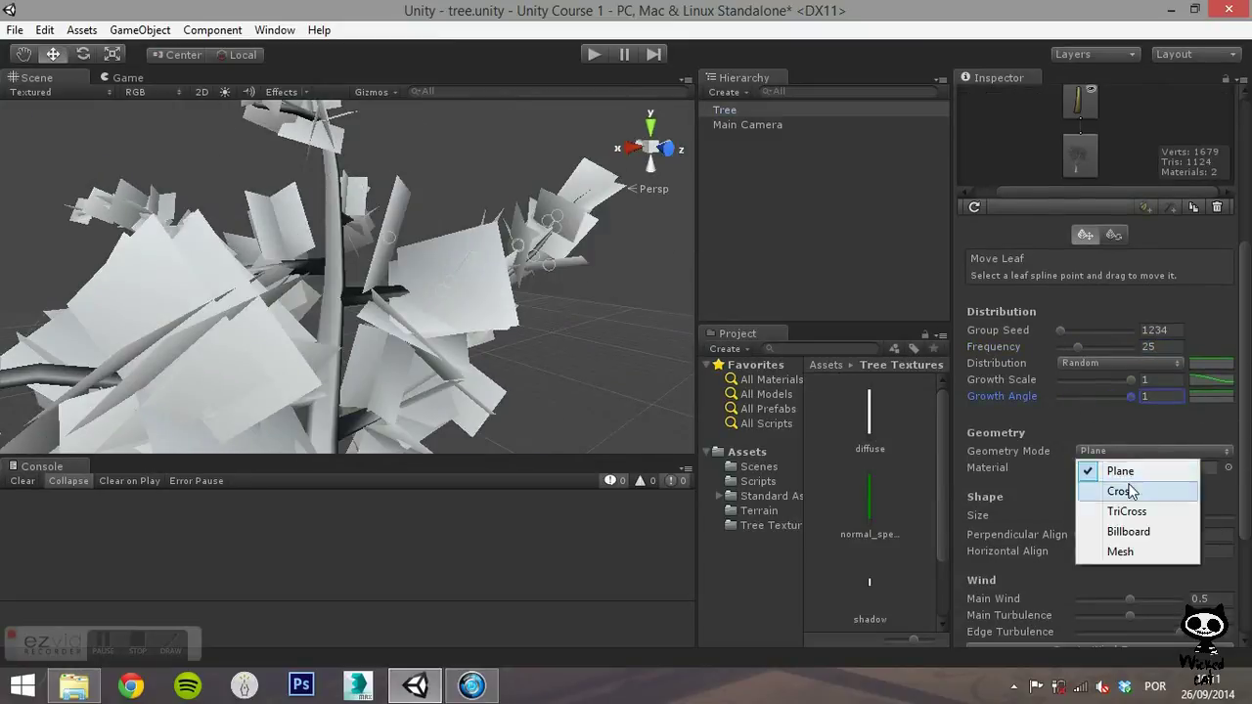
pyautogui.click(1126, 492)
pyautogui.moveTo(1148, 516); pyautogui.dragTo(1137, 516)
# Move a leaf near the tip of the first branch by hand, and switch to the Rotate Leaf tool
pyautogui.moveTo(1243, 438); pyautogui.dragTo(1243, 399)
pyautogui.moveTo(587, 380); pyautogui.dragTo(784, 335, button='right')
pyautogui.keyDown('alt'); pyautogui.moveTo(784, 335); pyautogui.dragTo(309, 372); pyautogui.keyUp('alt')
pyautogui.moveTo(1243, 213); pyautogui.dragTo(1242, 116)
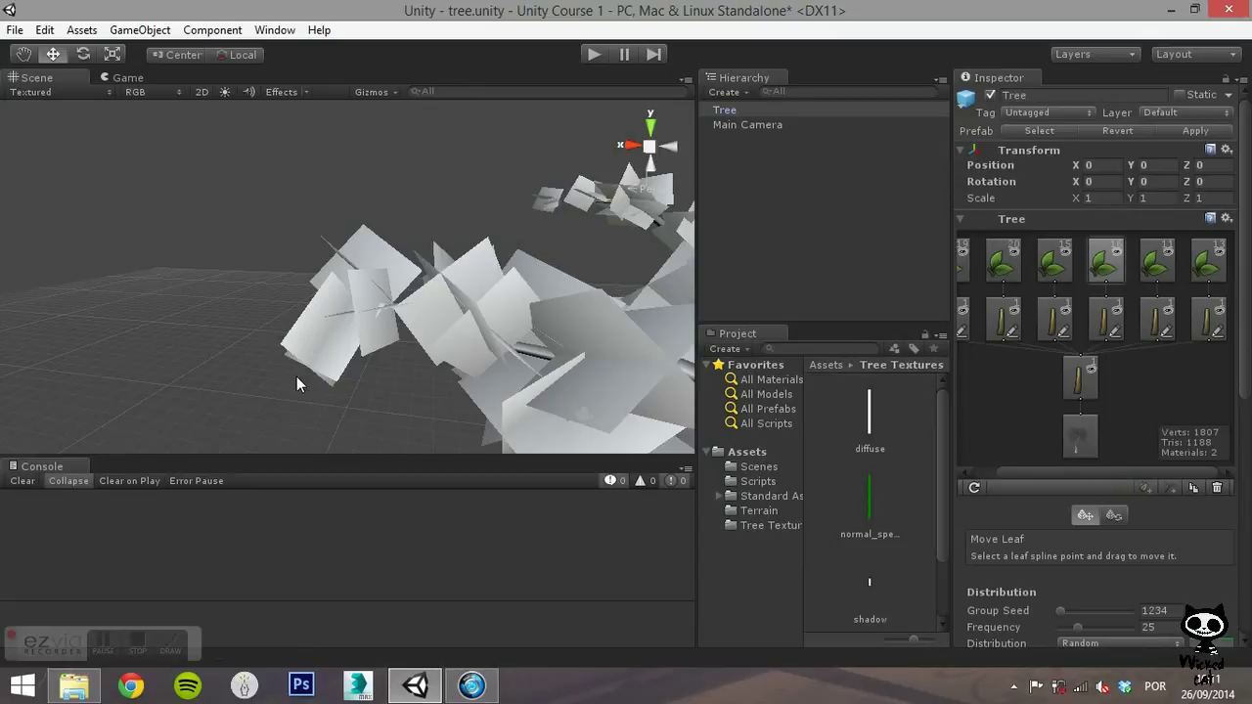
pyautogui.click(962, 261)
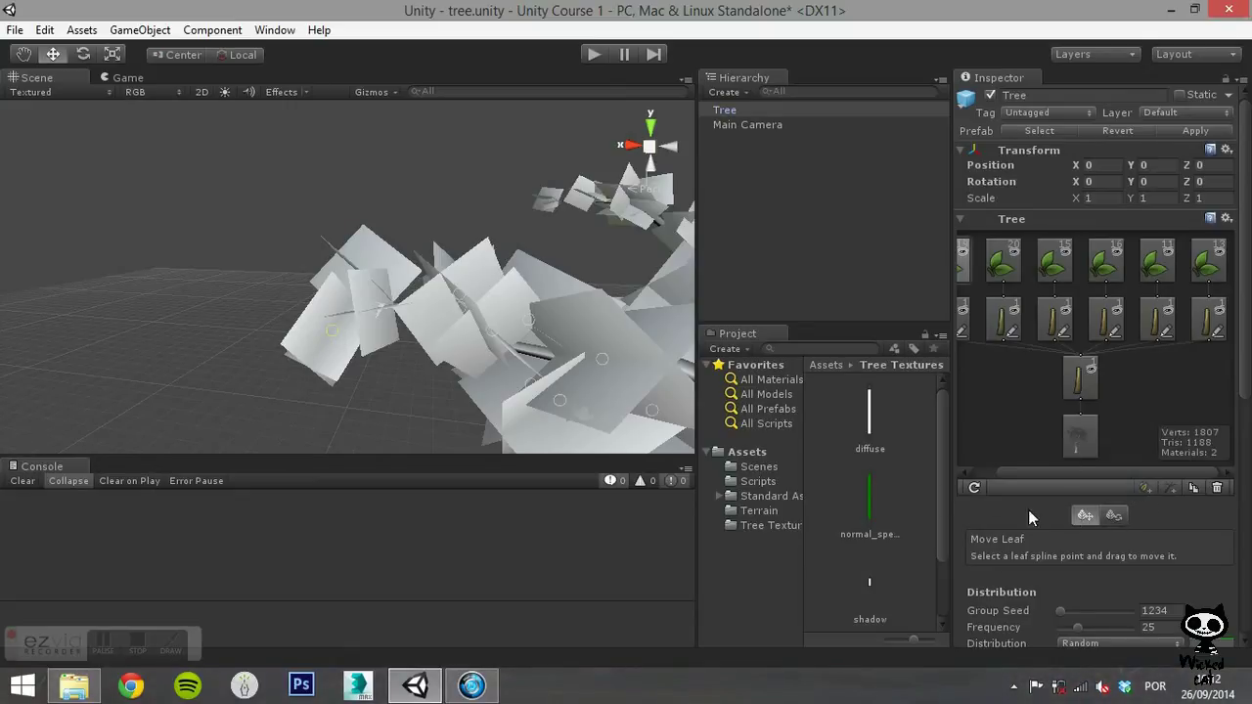
pyautogui.click(1085, 515)
pyautogui.moveTo(324, 337); pyautogui.dragTo(331, 324)
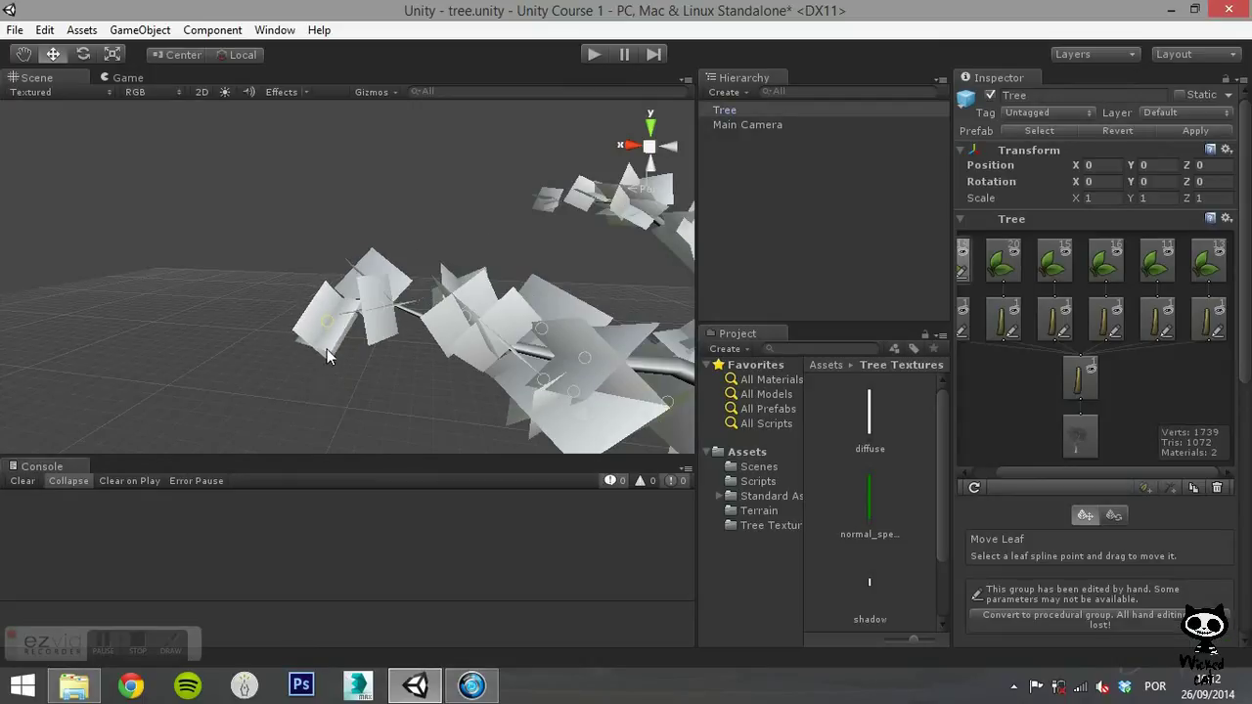
pyautogui.click(1114, 515)
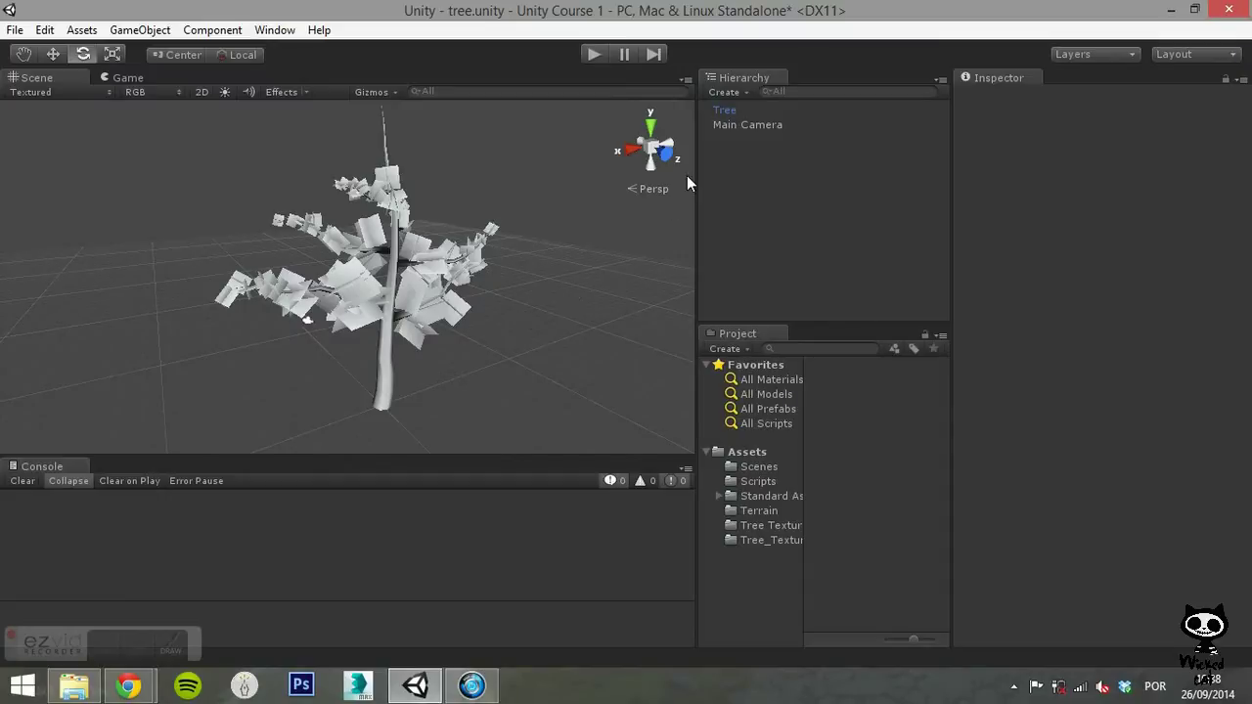
# Assign the BigTree_bark material as the trunk's Branch Material
pyautogui.click(729, 111)
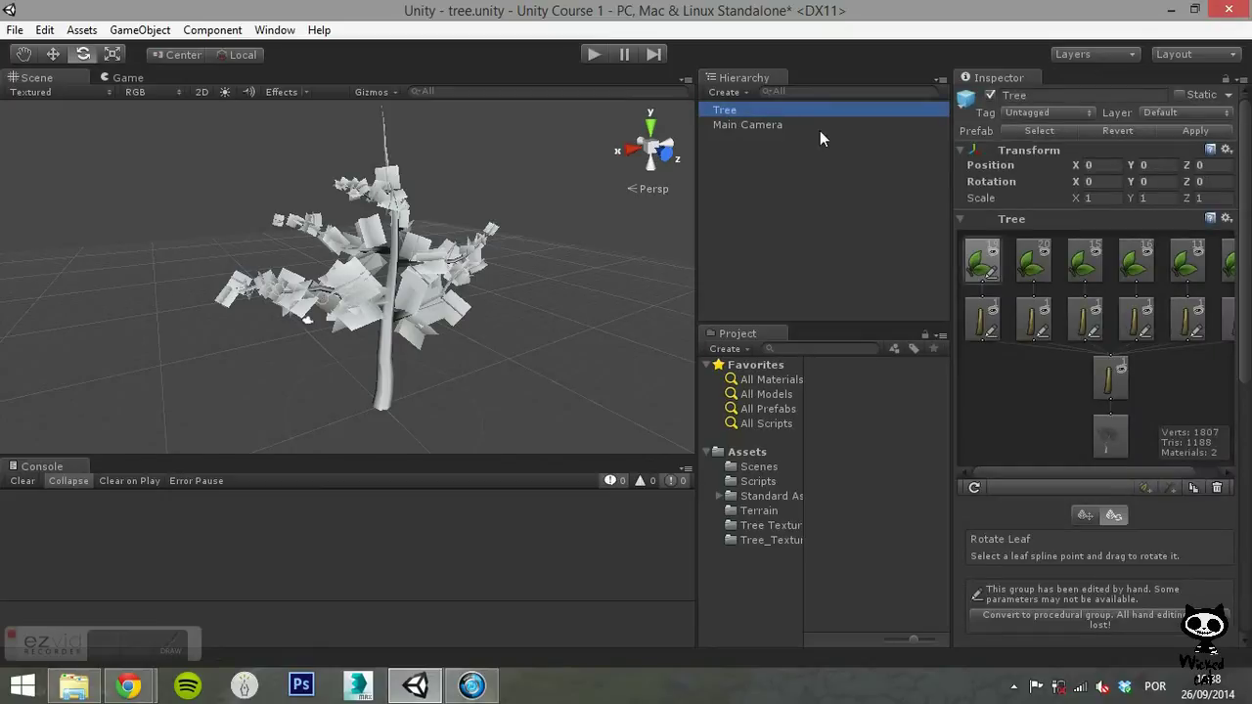
pyautogui.click(1111, 379)
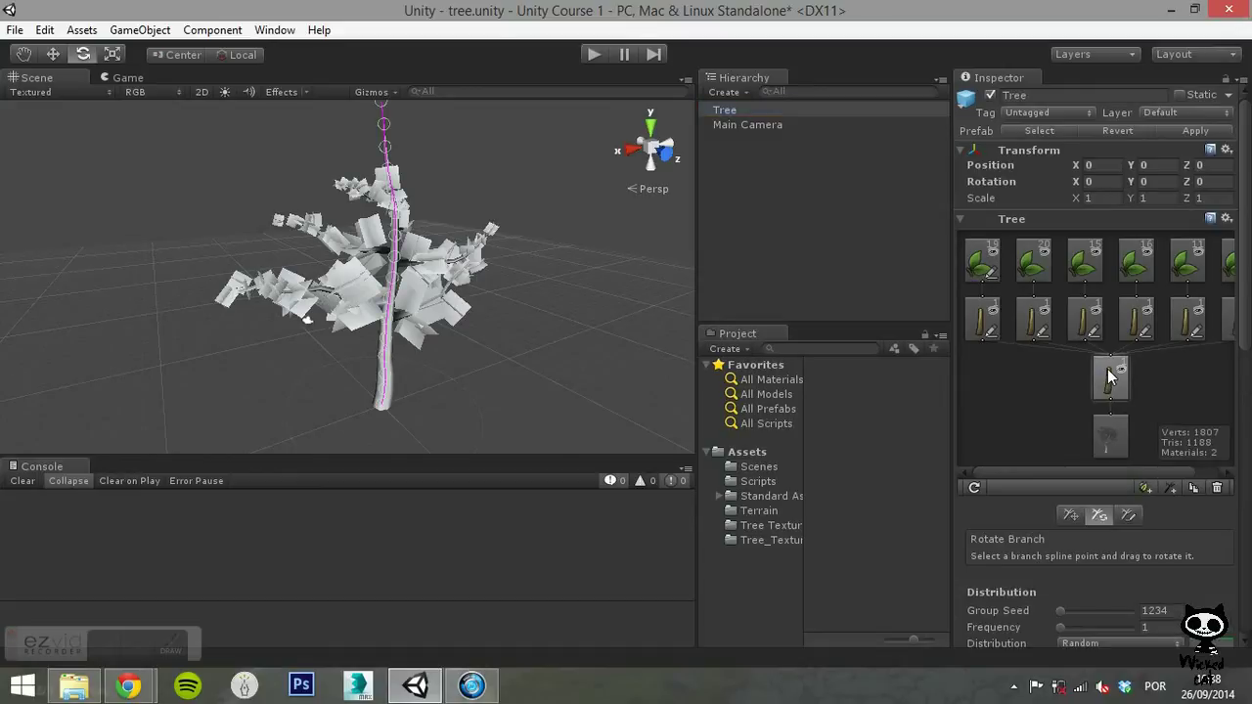
pyautogui.doubleClick(1108, 371)
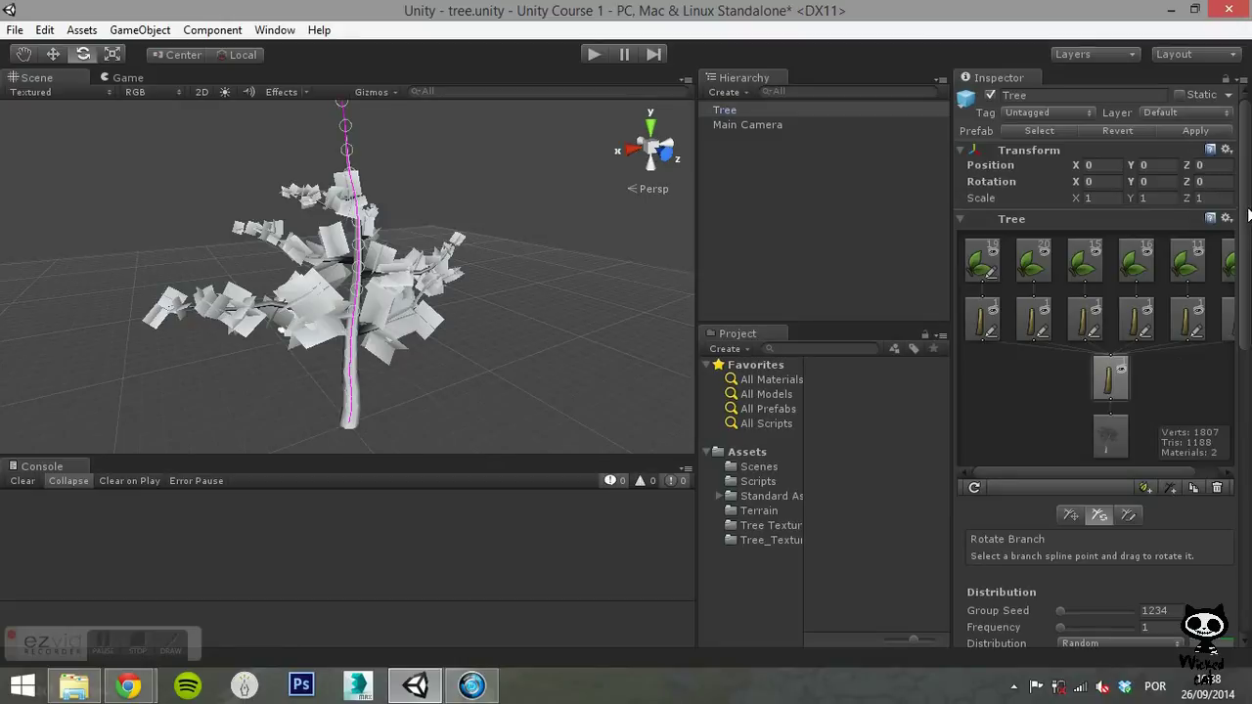
pyautogui.moveTo(1248, 214); pyautogui.dragTo(1250, 399)
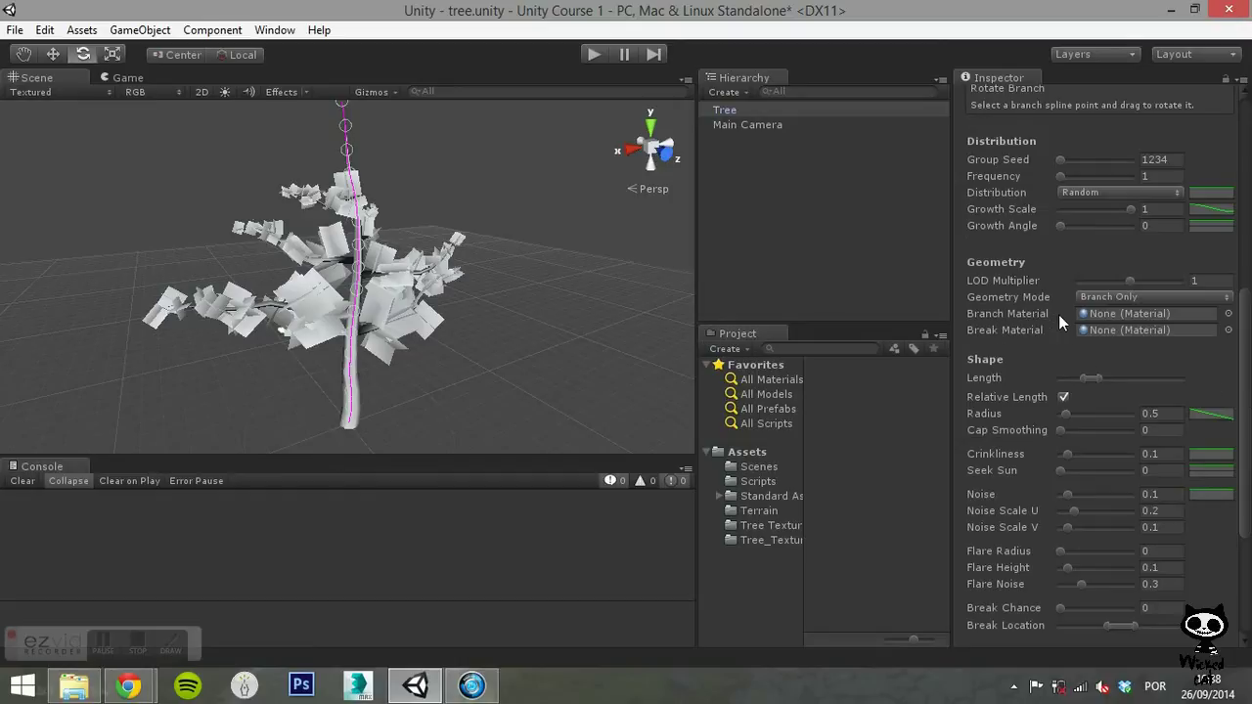
pyautogui.click(1228, 314)
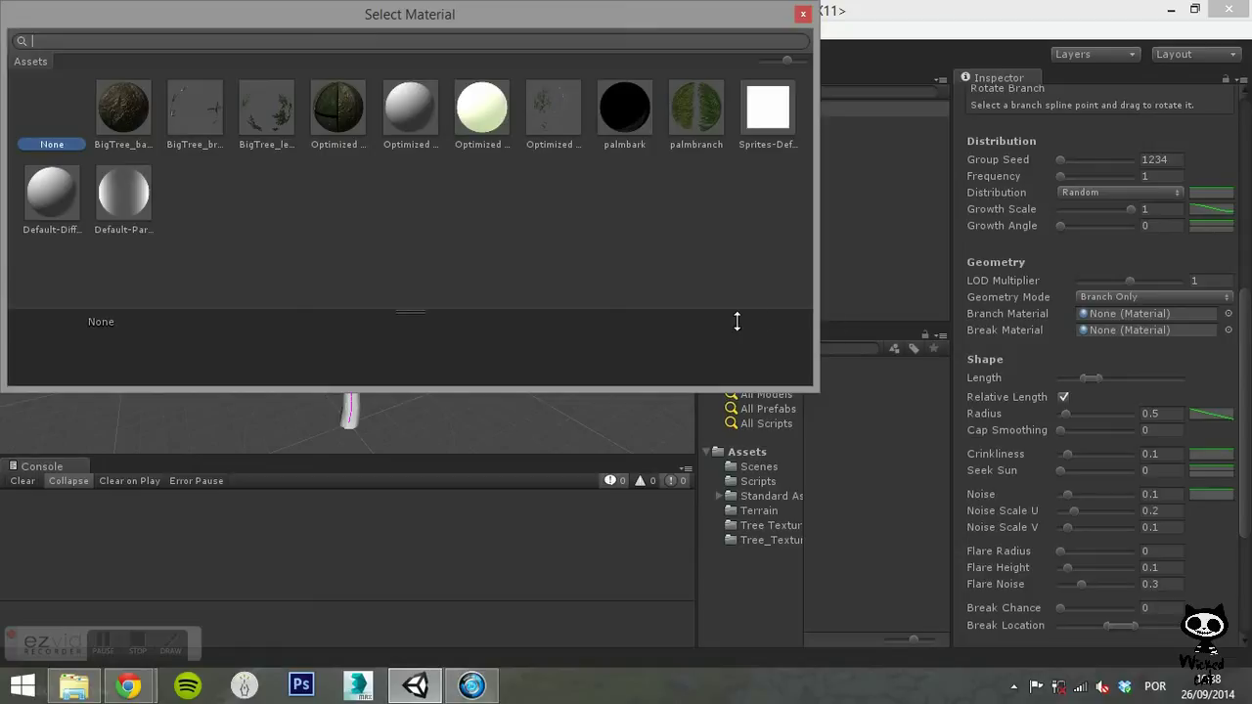
pyautogui.click(126, 119)
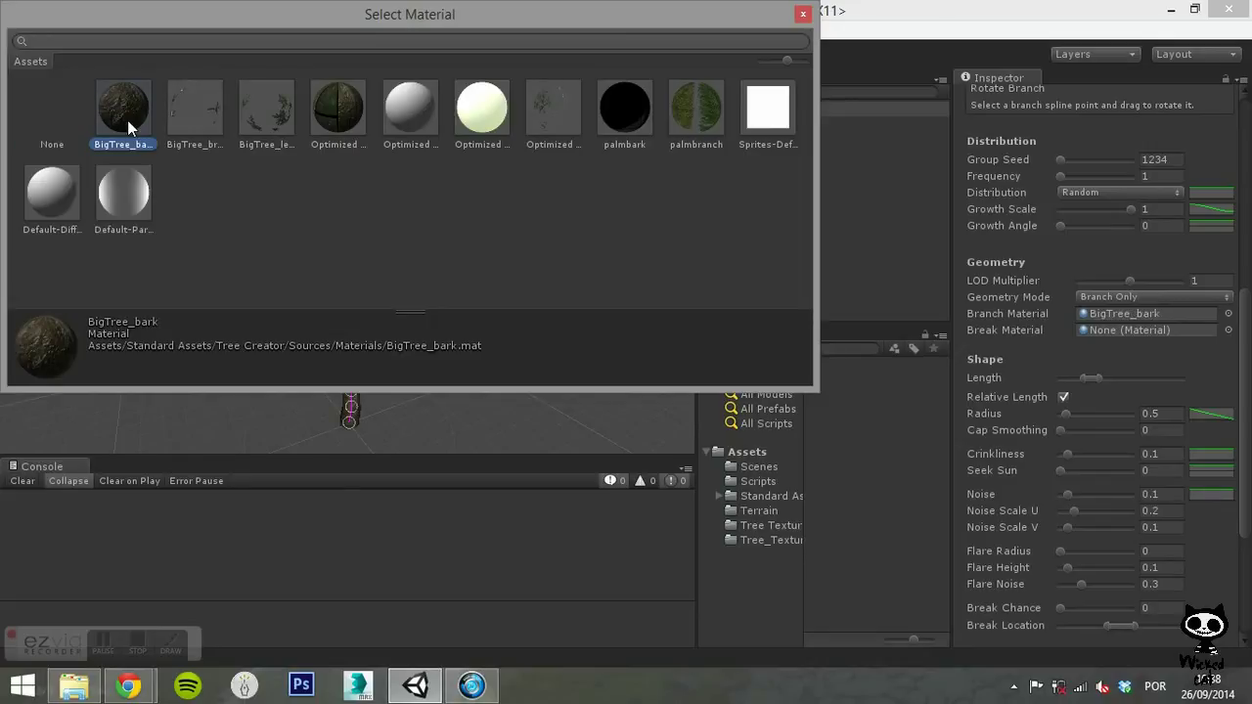
pyautogui.click(802, 13)
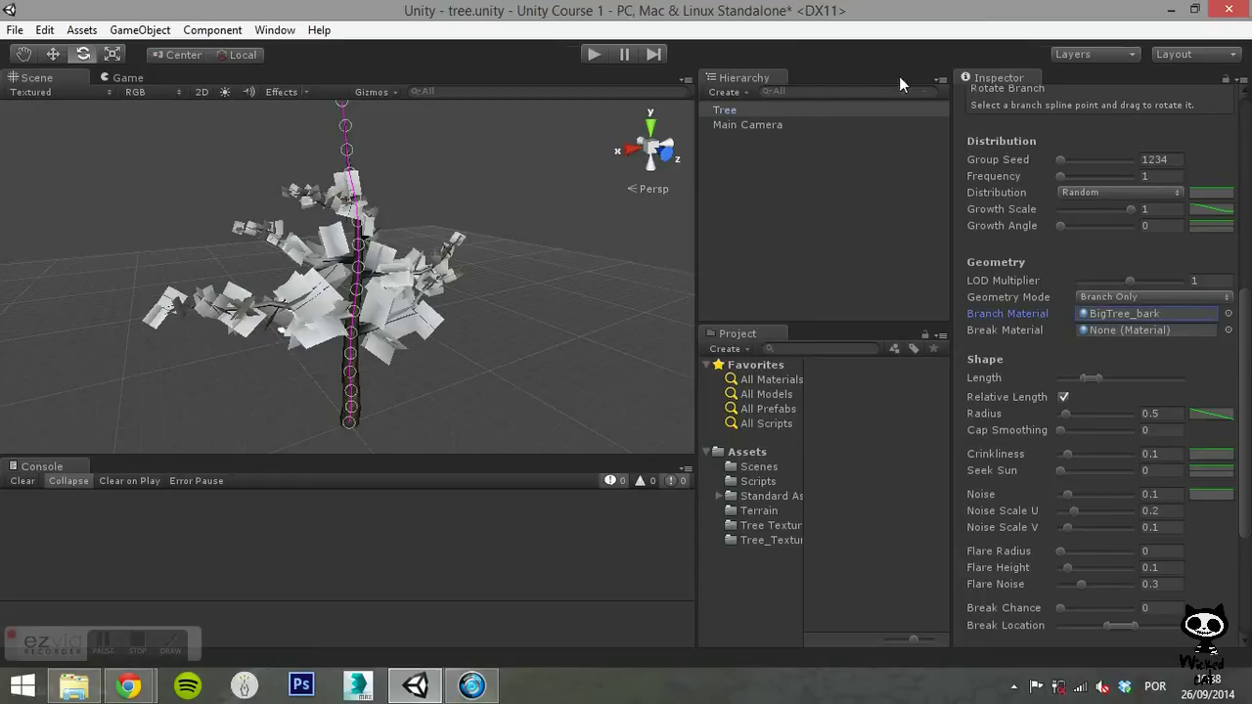
# Assign BigTree_bark as the trunk's Break Material and deselect the tree to view the textured trunk
pyautogui.click(1229, 331)
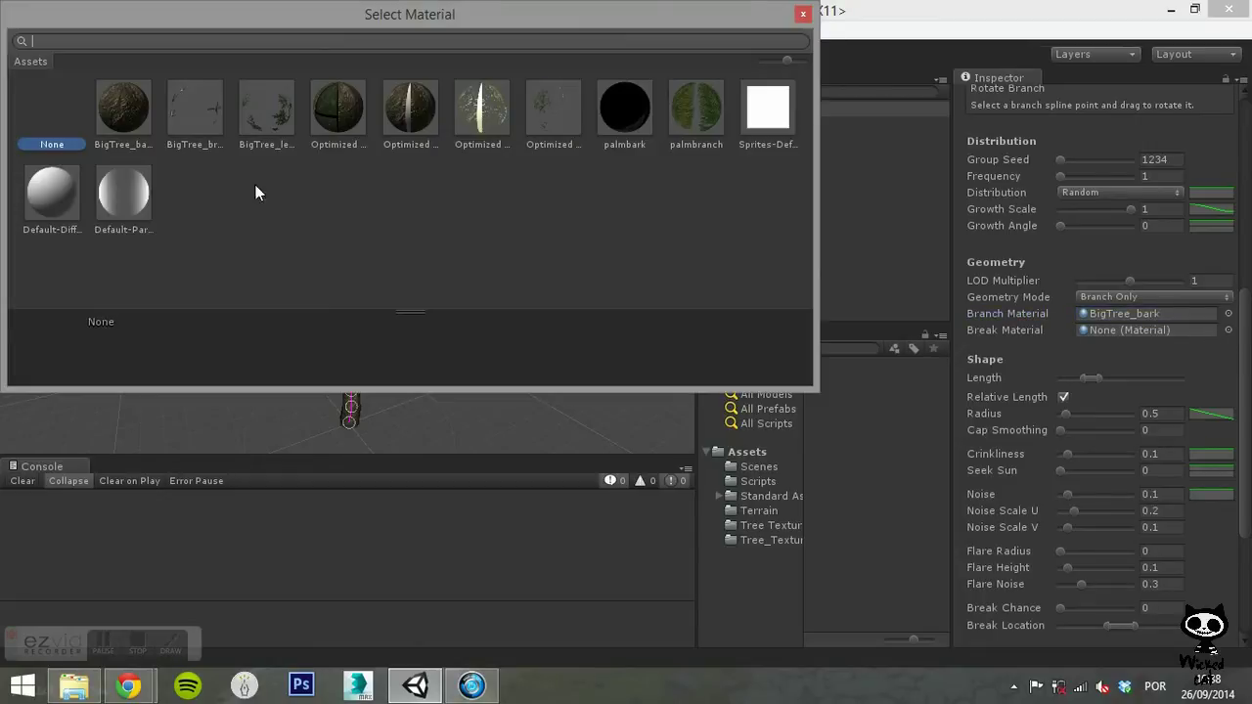
pyautogui.click(125, 123)
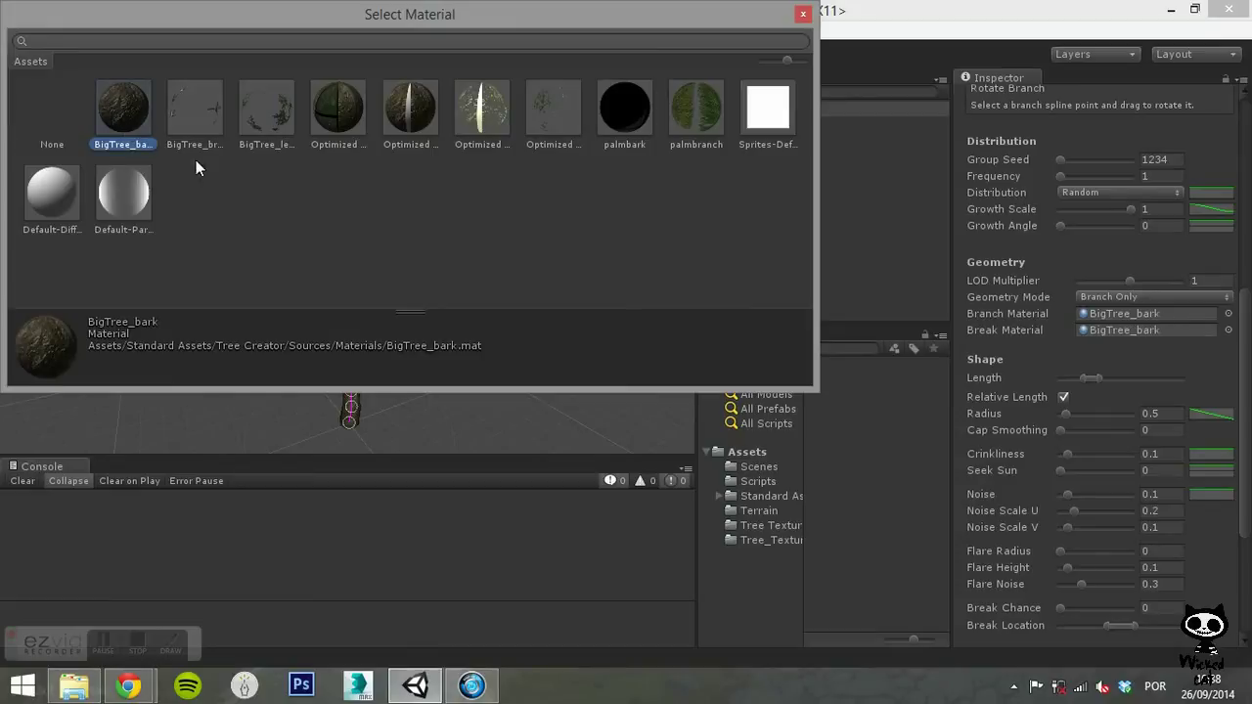
pyautogui.click(1062, 356)
pyautogui.click(471, 387)
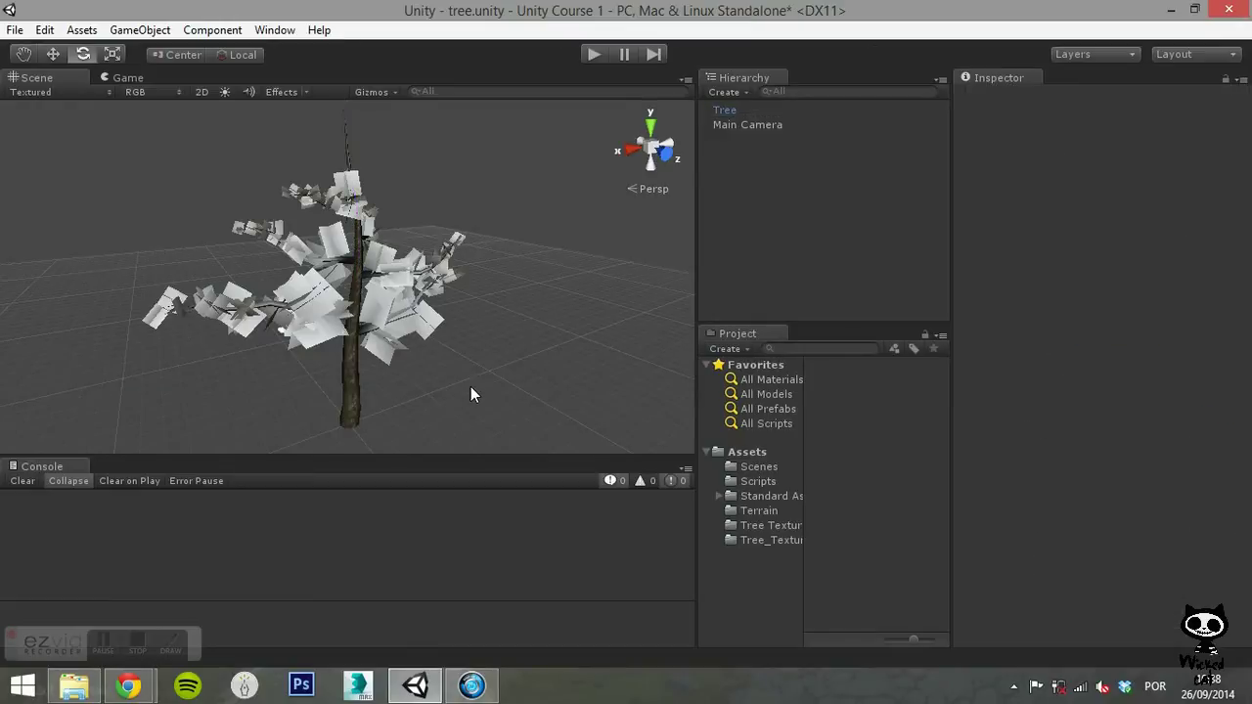
pyautogui.keyDown('alt'); pyautogui.moveTo(470, 386); pyautogui.dragTo(442, 394); pyautogui.keyUp('alt')
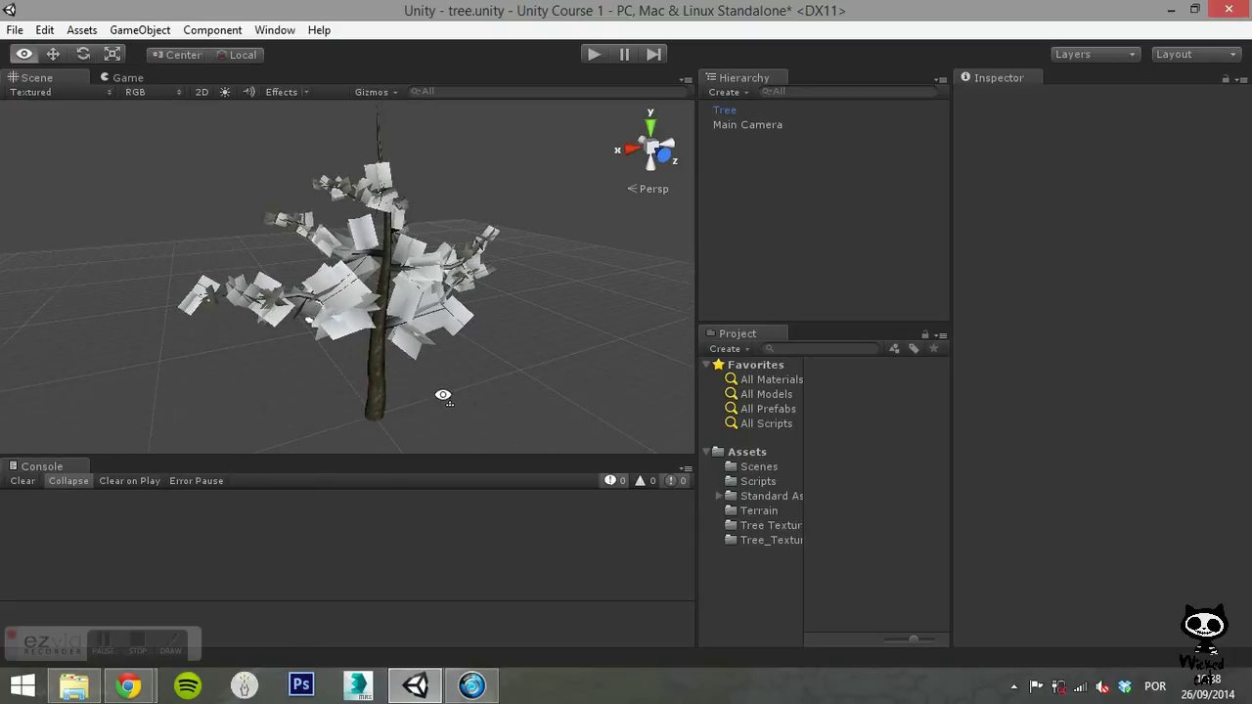
# Assign the BigTree_bark material as both the Branch Material and Break Material of the tree's first branch
pyautogui.click(726, 111)
pyautogui.click(983, 319)
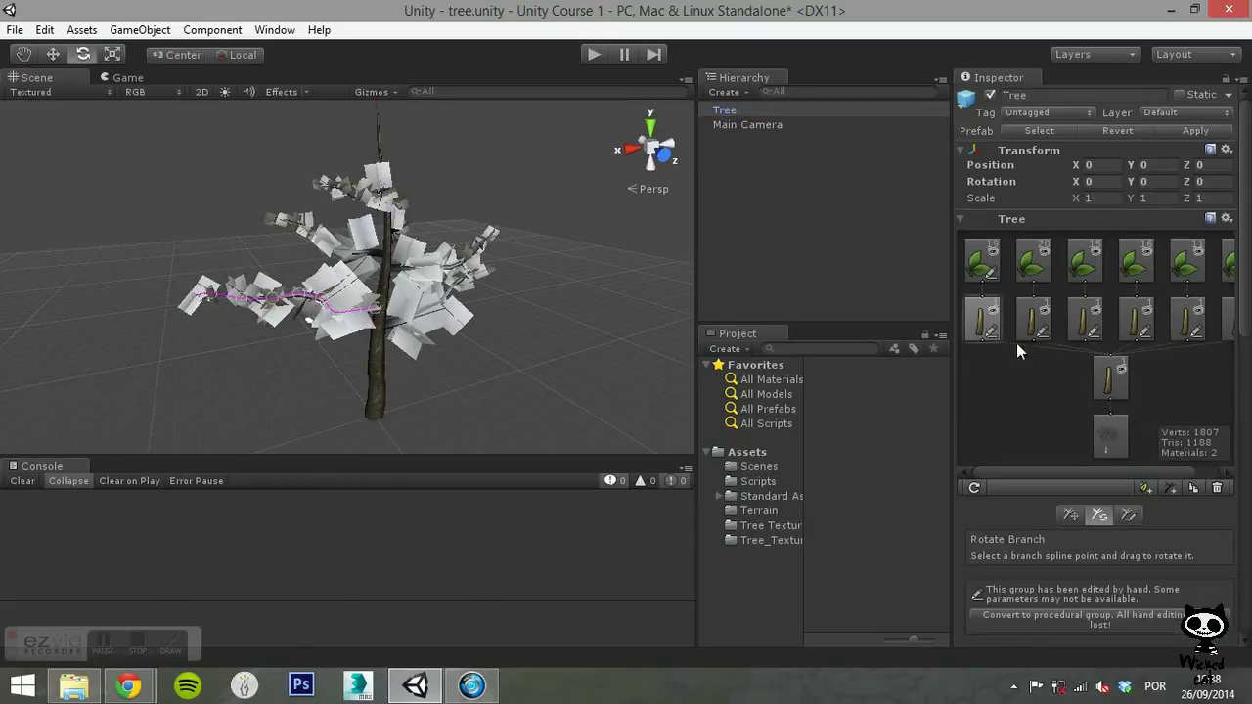
pyautogui.moveTo(1246, 292); pyautogui.dragTo(1239, 429)
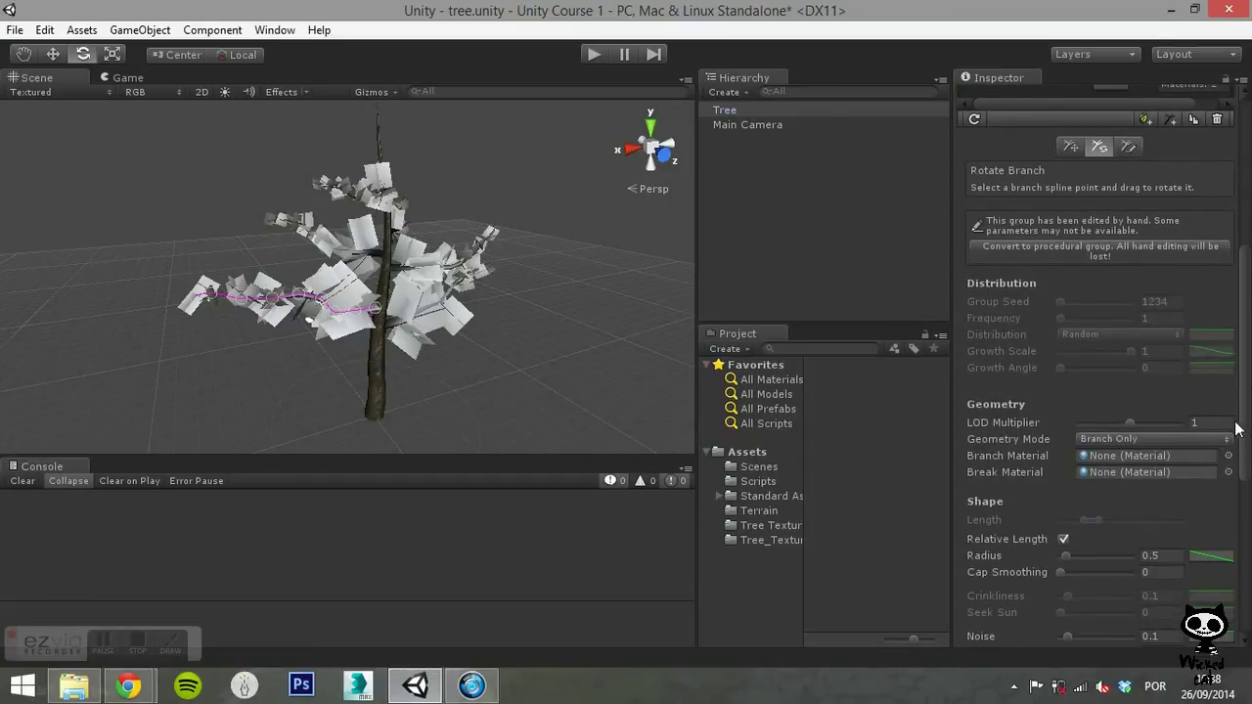
pyautogui.click(1229, 456)
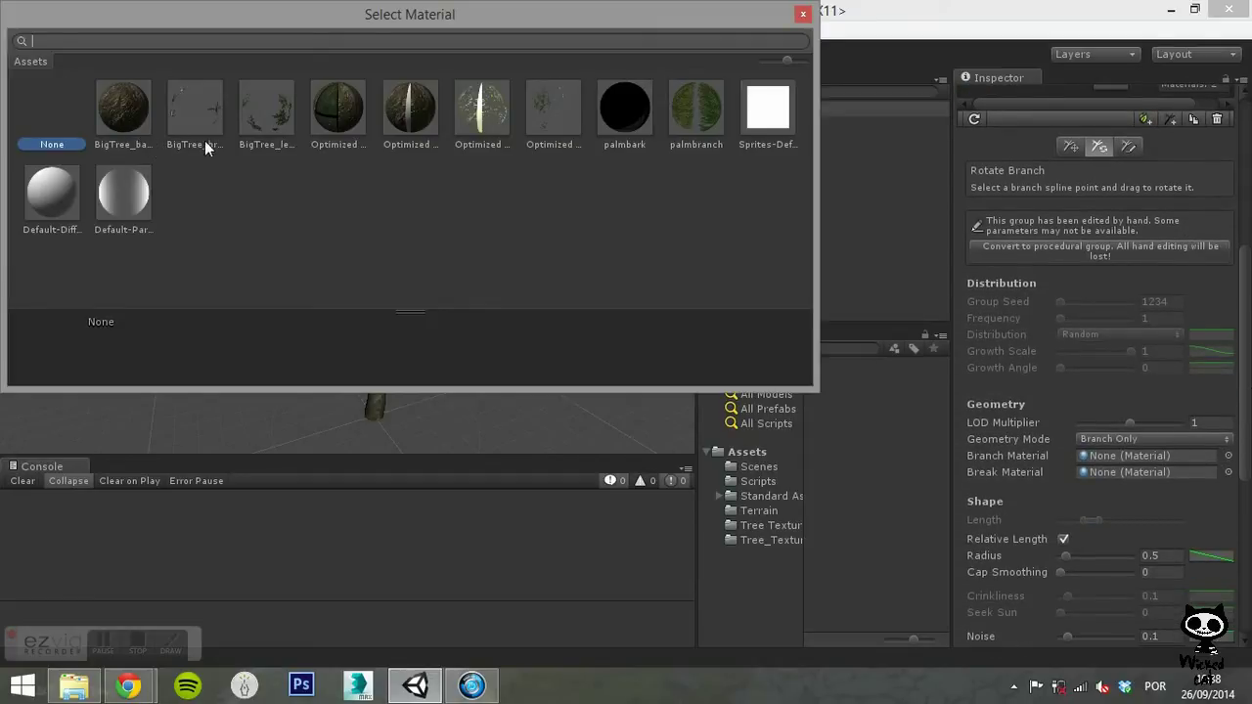
pyautogui.click(128, 113)
pyautogui.click(1229, 473)
pyautogui.press('Right')
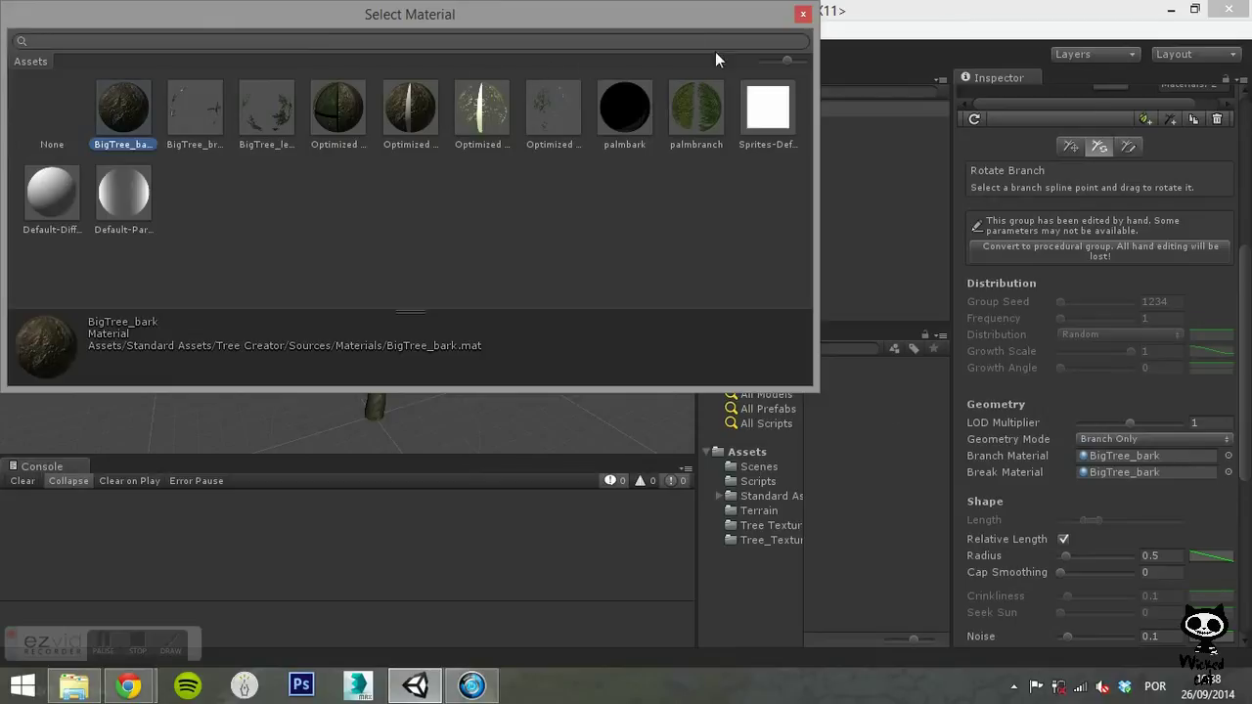
pyautogui.click(802, 14)
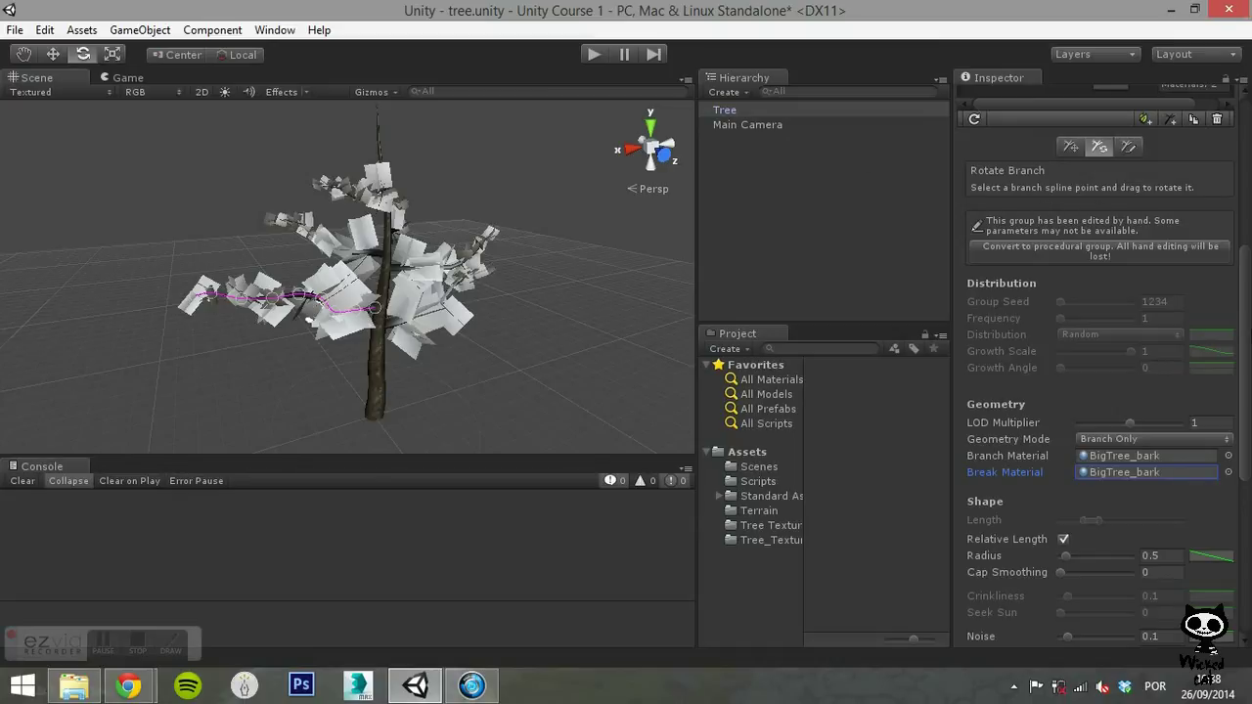
# Assign BigTree_bark as the Branch Material and Break Material of the second branch
pyautogui.moveTo(1249, 337); pyautogui.dragTo(1244, 221)
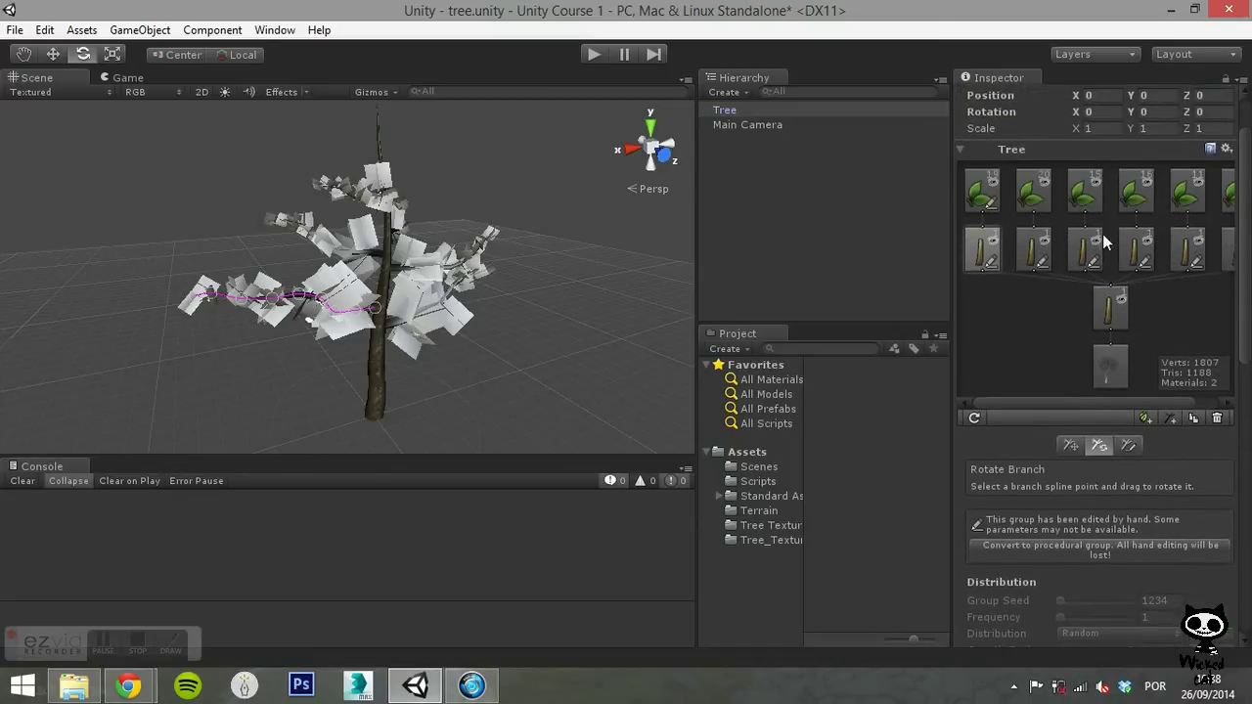
pyautogui.click(1036, 248)
pyautogui.scroll(-8, 1095, 294)
pyautogui.click(1229, 404)
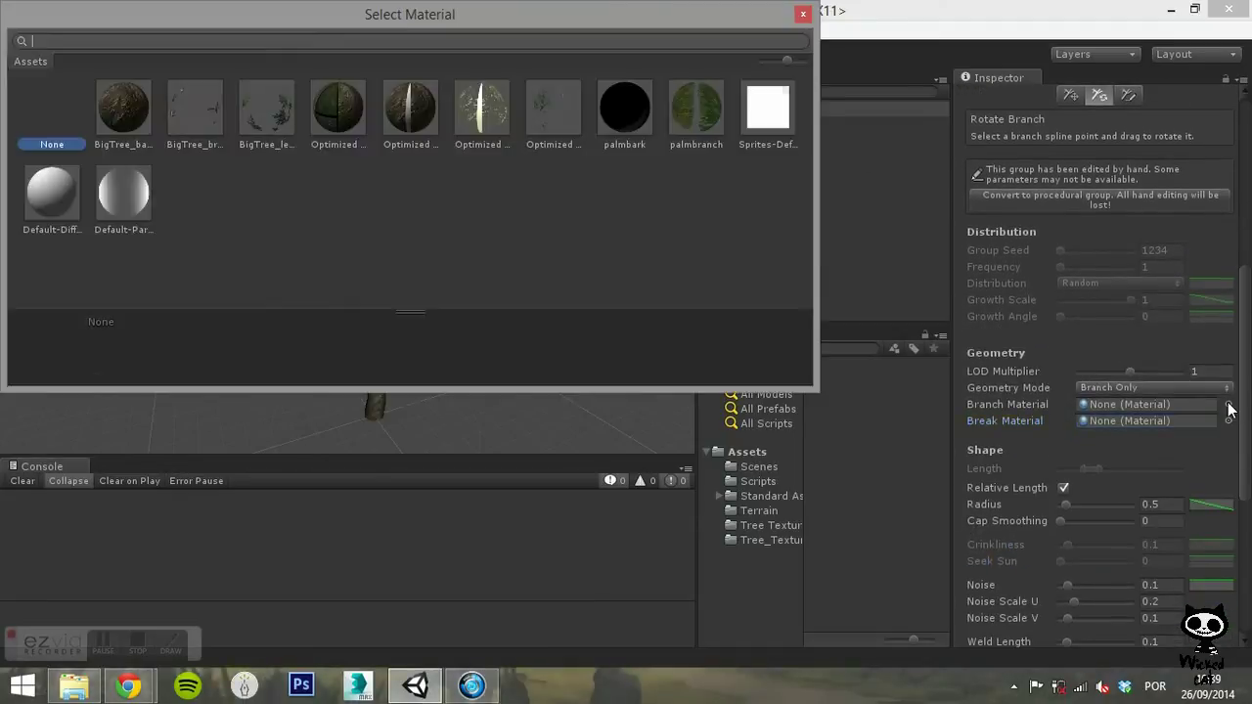
pyautogui.click(135, 129)
pyautogui.click(1229, 421)
pyautogui.doubleClick(130, 131)
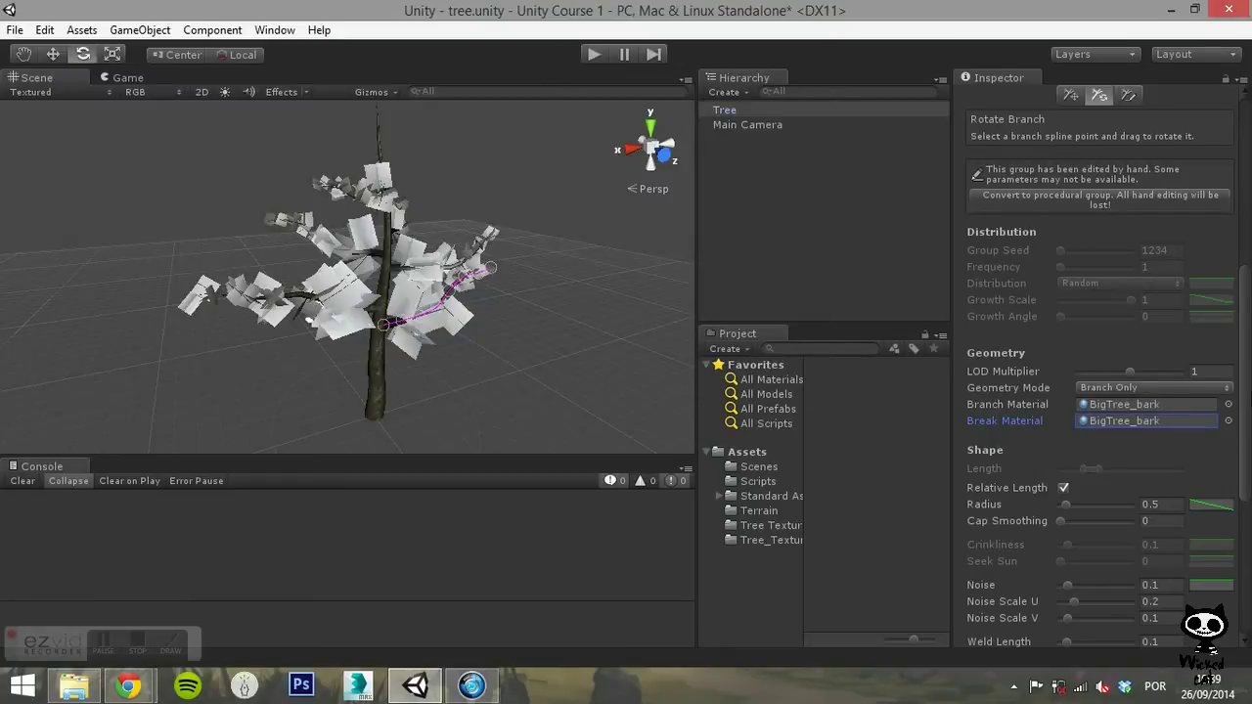
# Assign BigTree_bark as the Branch Material and Break Material of the third branch
pyautogui.scroll(6, 1190, 249)
pyautogui.click(1188, 249)
pyautogui.scroll(-8, 1096, 293)
pyautogui.click(1228, 331)
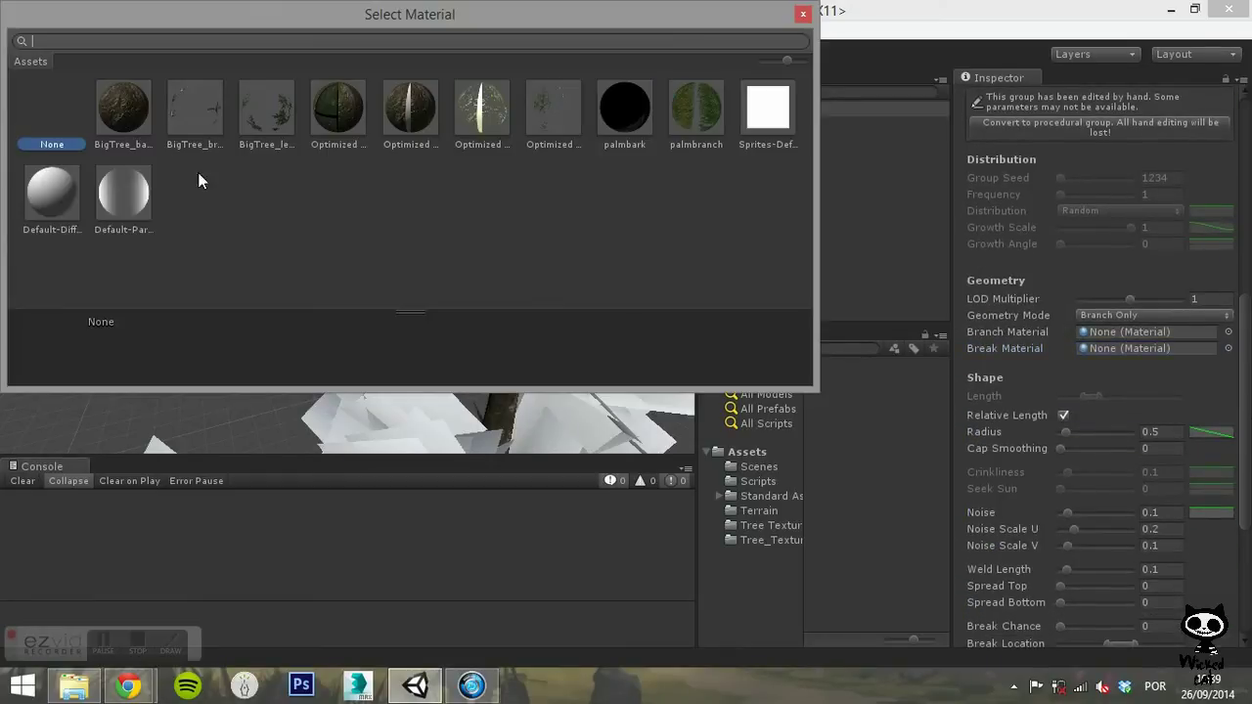
pyautogui.click(1228, 349)
pyautogui.doubleClick(133, 128)
# Assign BigTree_bark as the Branch Material and Break Material of the fourth branch
pyautogui.scroll(8, 1095, 244)
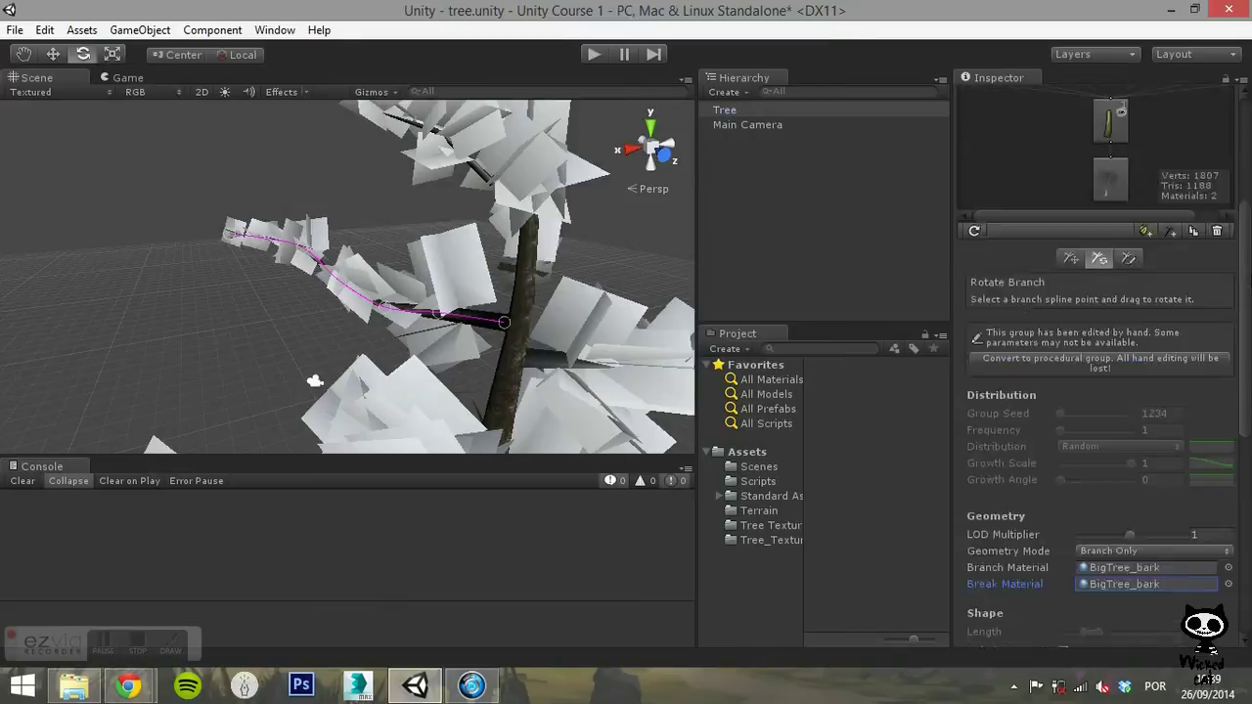
pyautogui.click(1134, 240)
pyautogui.scroll(-8, 1134, 244)
pyautogui.click(1229, 387)
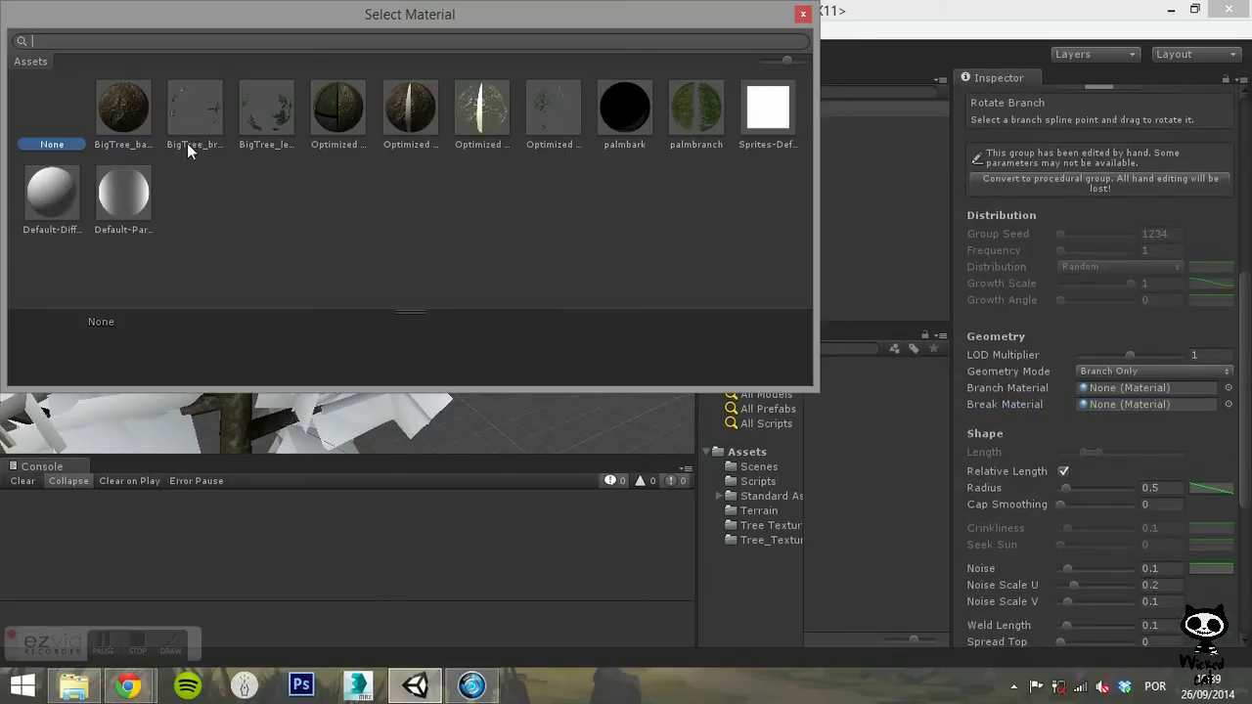
pyautogui.doubleClick(139, 118)
pyautogui.click(1229, 404)
pyautogui.doubleClick(134, 118)
# Assign BigTree_bark as the Branch Material and Break Material of the fifth branch
pyautogui.scroll(8, 1173, 283)
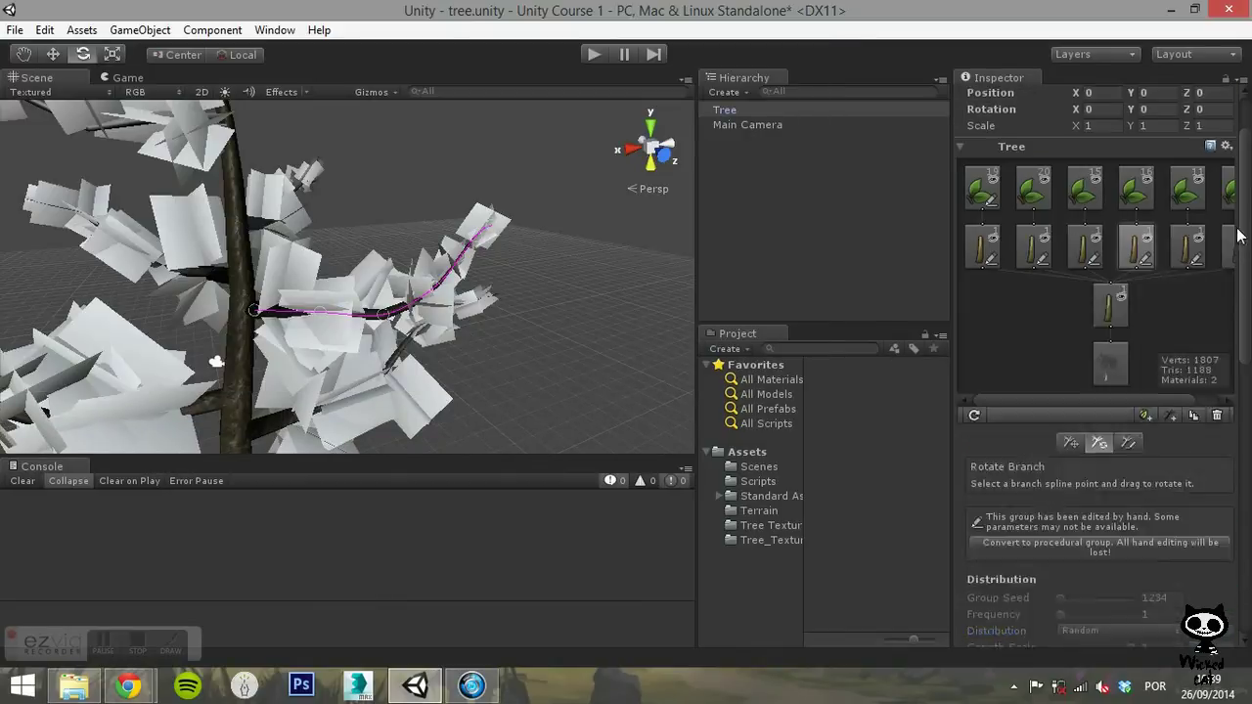
pyautogui.click(1190, 286)
pyautogui.scroll(-8, 1194, 293)
pyautogui.click(1228, 380)
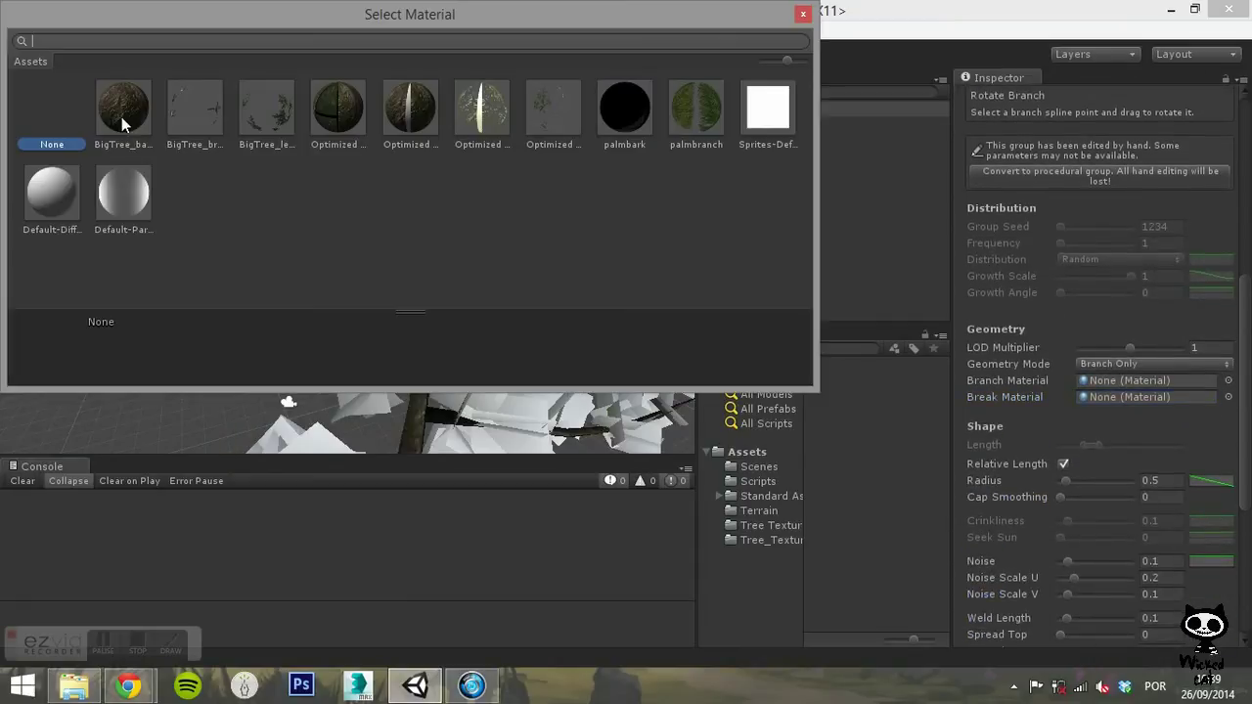
pyautogui.click(1228, 397)
pyautogui.doubleClick(134, 108)
# Assign BigTree_bark as the Branch Material and Break Material of the sixth branch
pyautogui.scroll(8, 1148, 372)
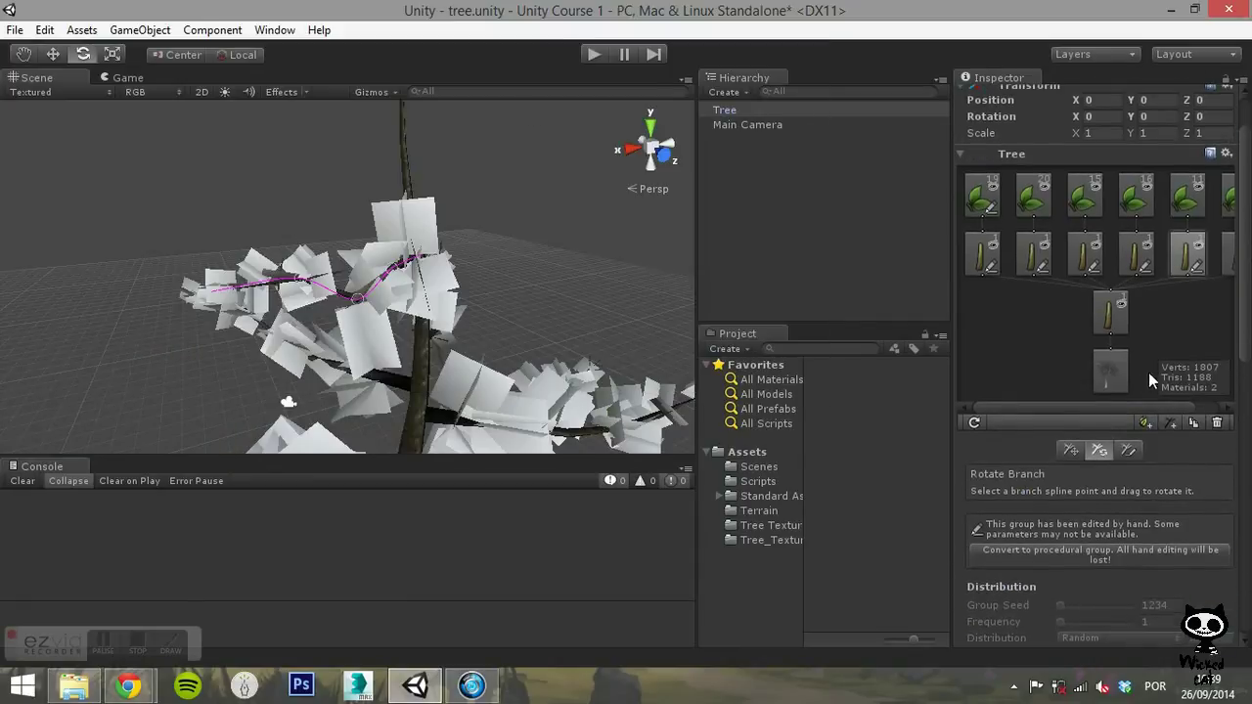
pyautogui.click(1213, 252)
pyautogui.scroll(-8, 1173, 284)
pyautogui.click(1225, 370)
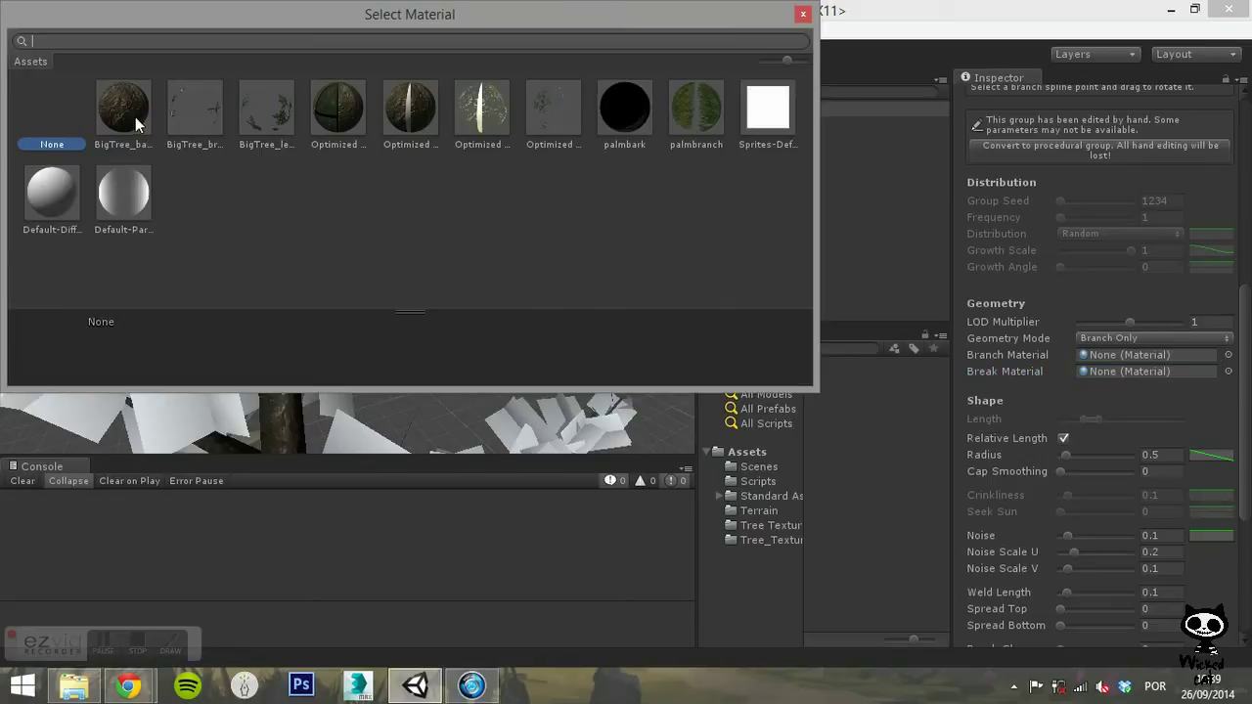
pyautogui.click(137, 107)
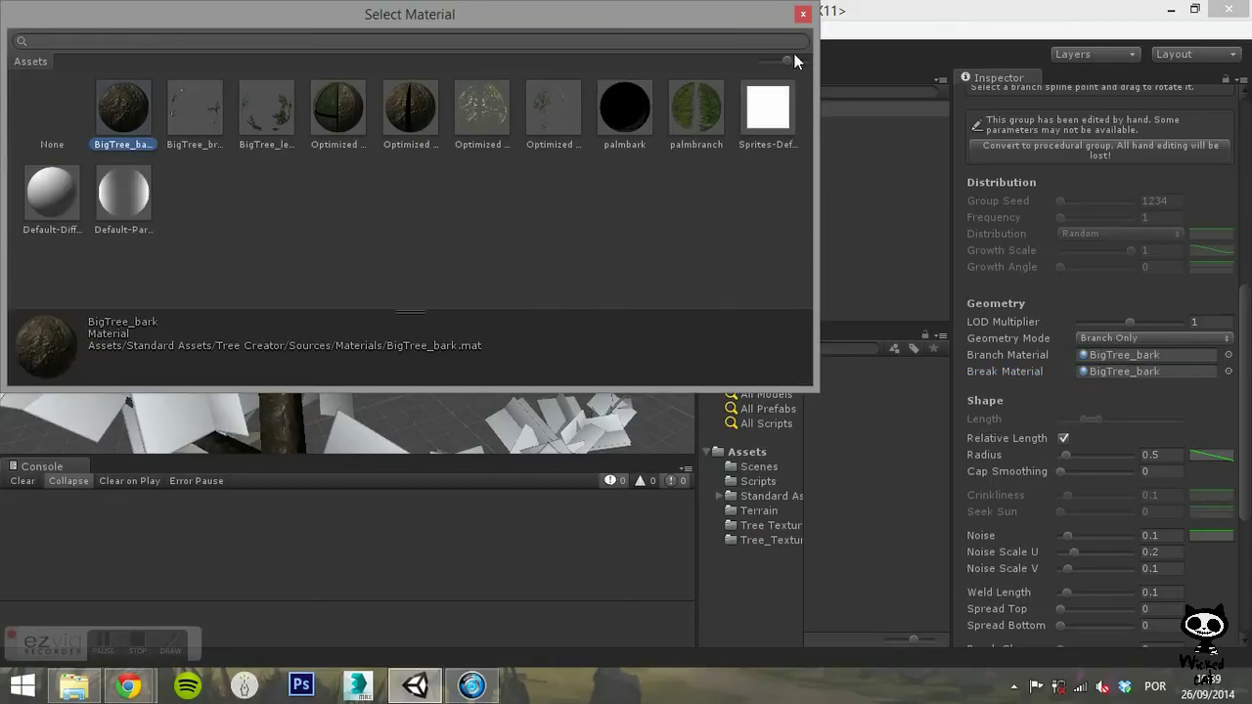
pyautogui.doubleClick(146, 110)
pyautogui.moveTo(134, 134); pyautogui.dragTo(422, 300, button='right')
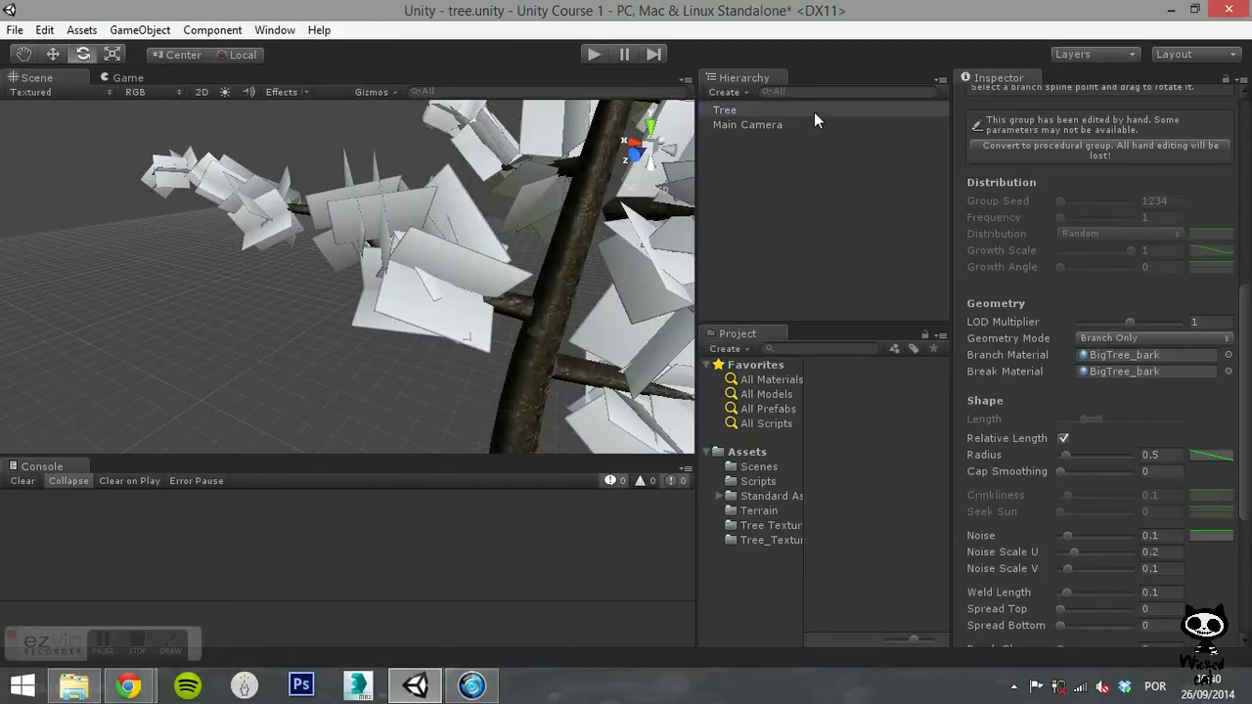
# Assign the BigTree_leaves material to the leaf group on the first branch
pyautogui.scroll(10, 1105, 293)
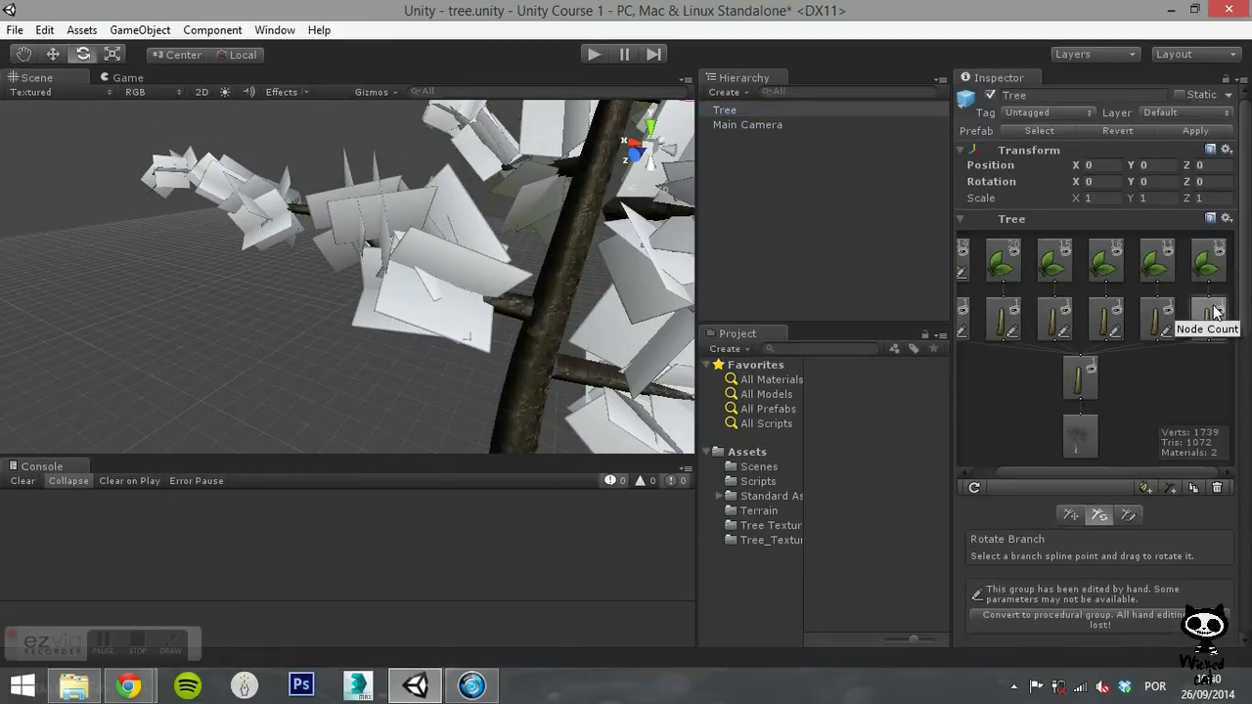
pyautogui.moveTo(1048, 473); pyautogui.dragTo(1025, 479)
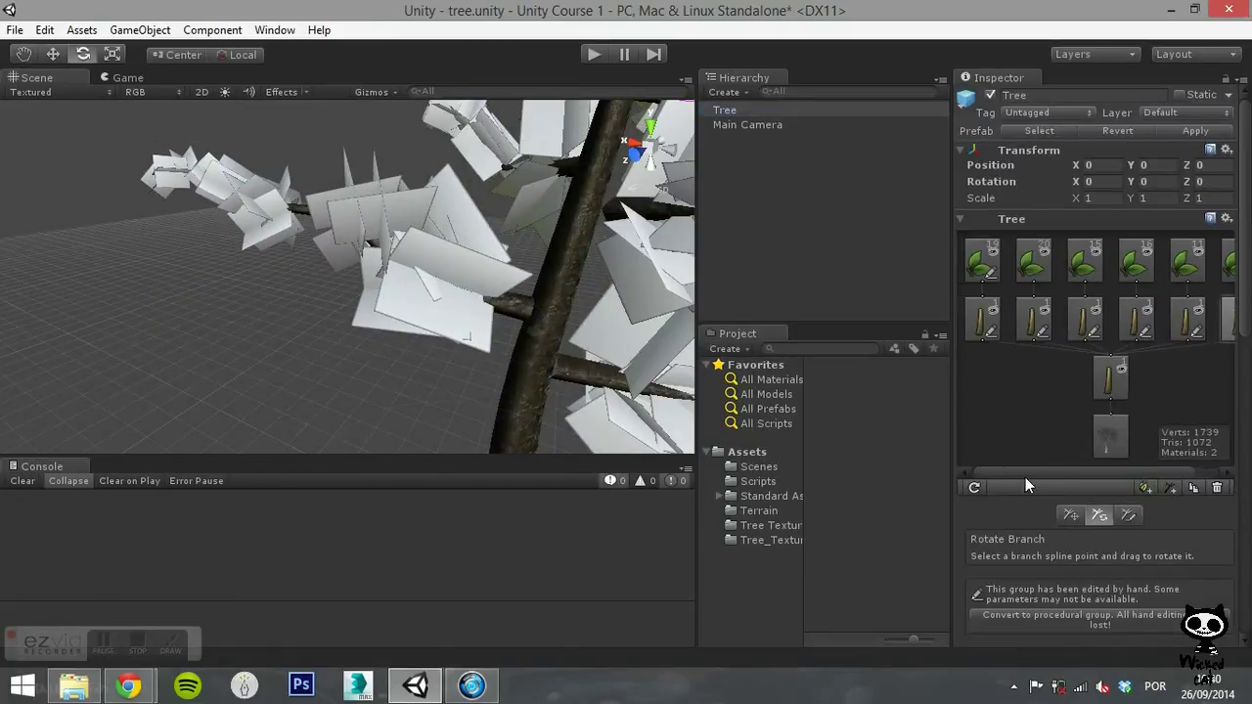
pyautogui.click(981, 262)
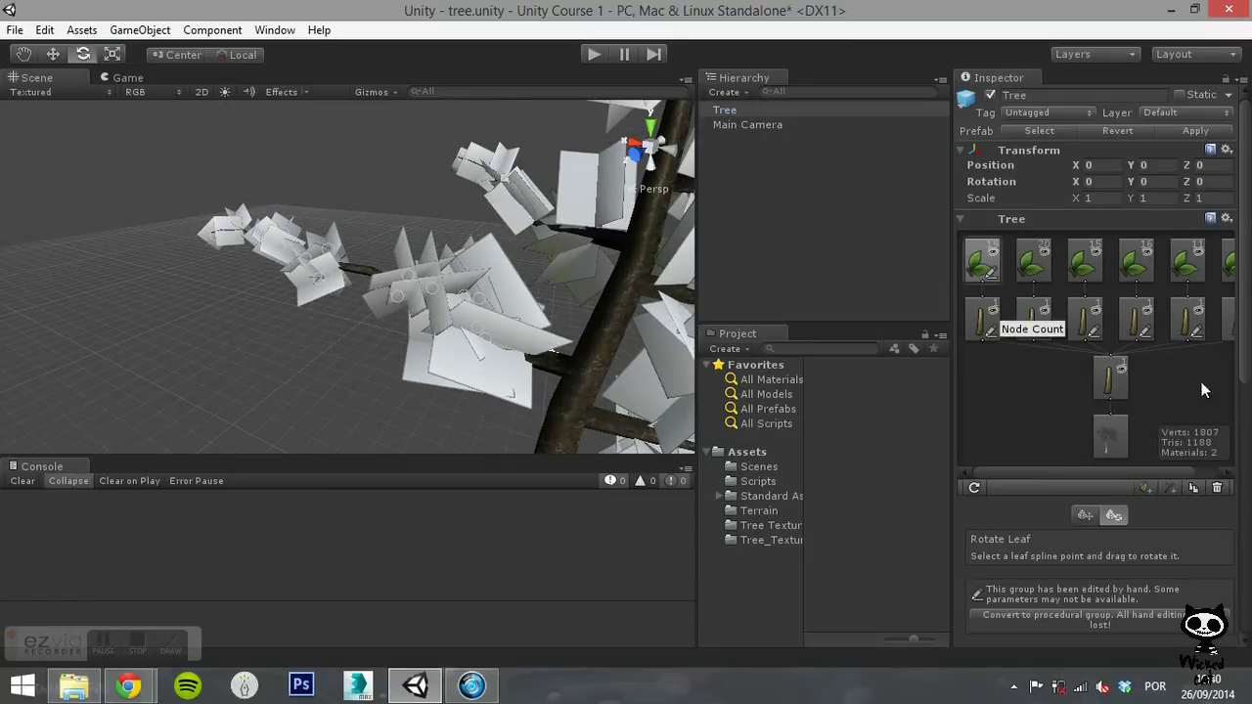
pyautogui.scroll(-10, 1237, 353)
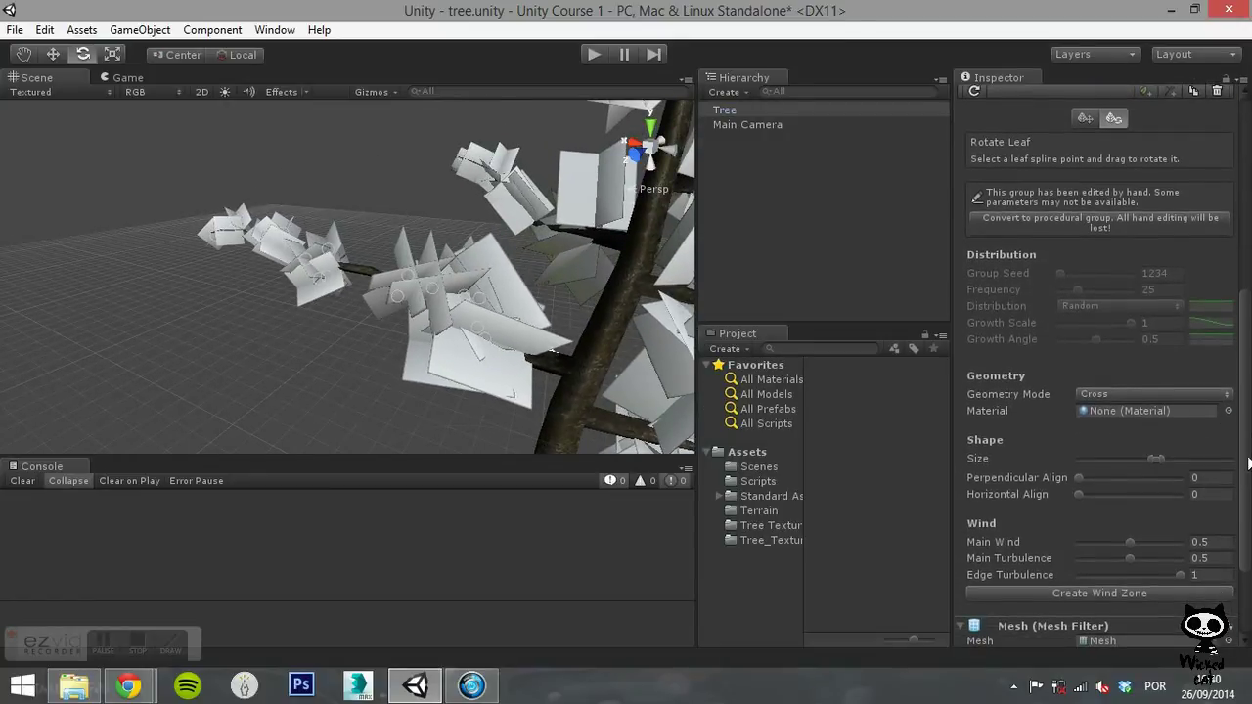
pyautogui.click(1228, 410)
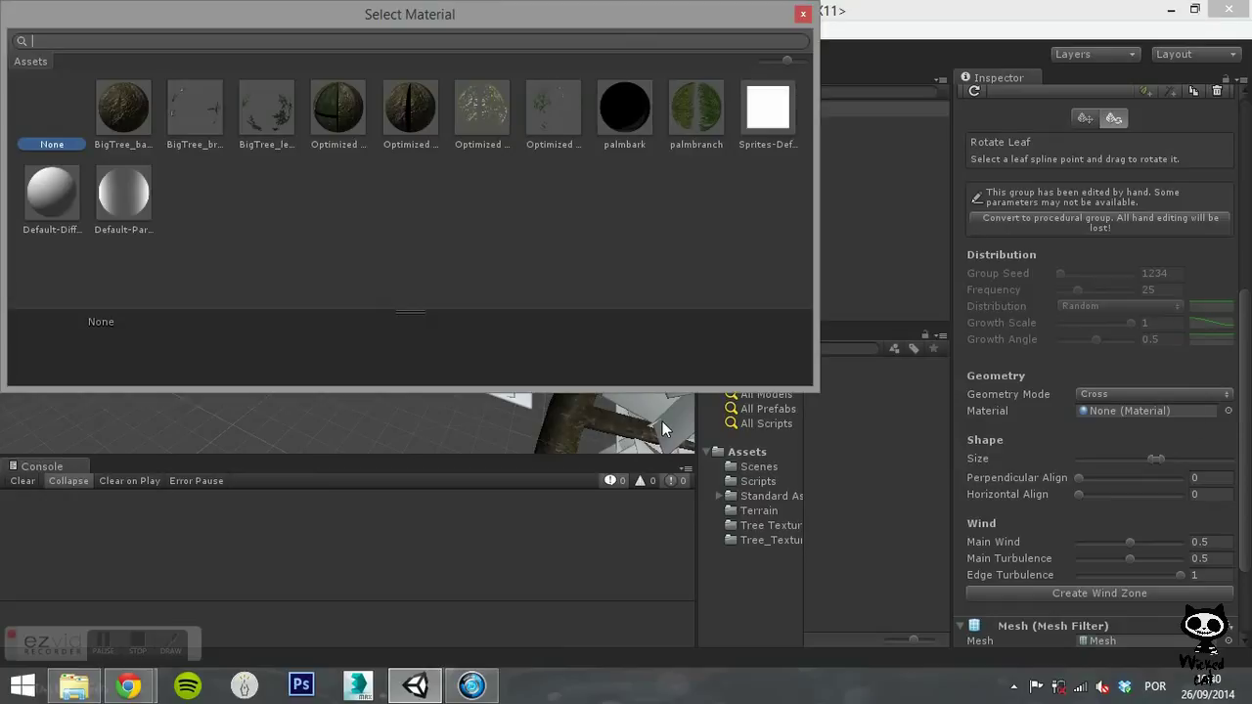
pyautogui.doubleClick(271, 122)
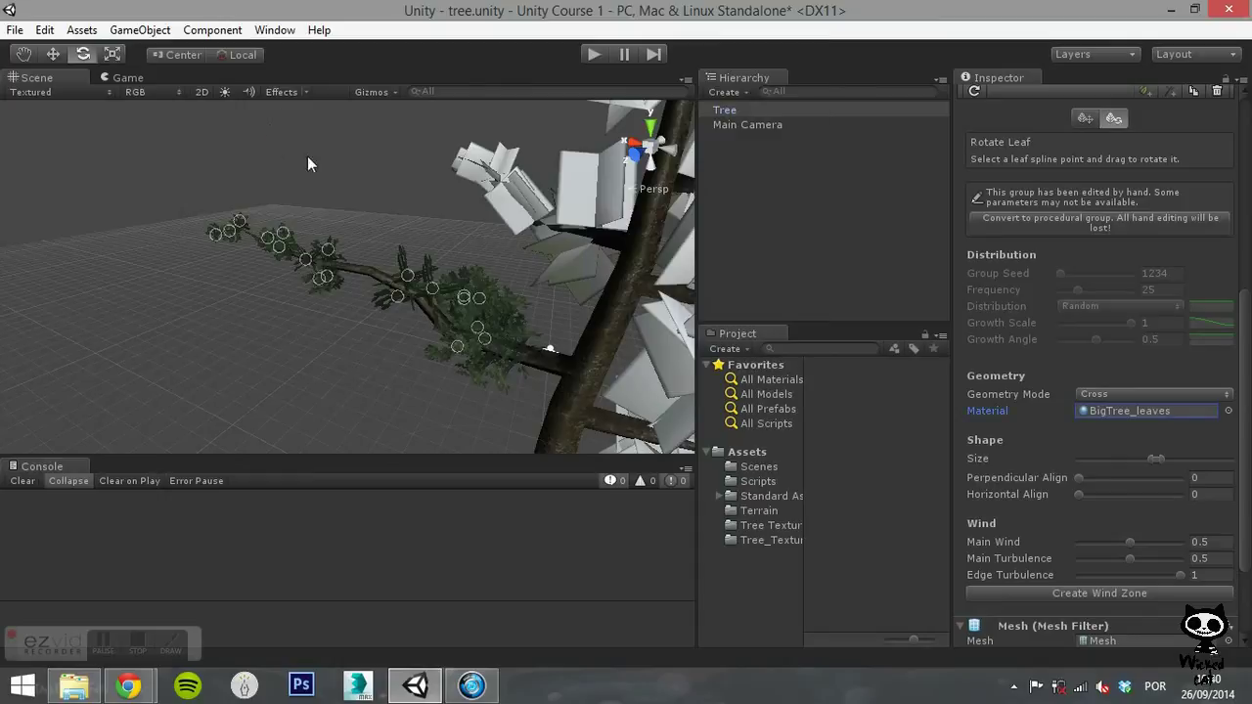
pyautogui.keyDown('alt'); pyautogui.moveTo(307, 156); pyautogui.dragTo(332, 301); pyautogui.keyUp('alt')
pyautogui.moveTo(333, 299); pyautogui.dragTo(502, 332, button='right')
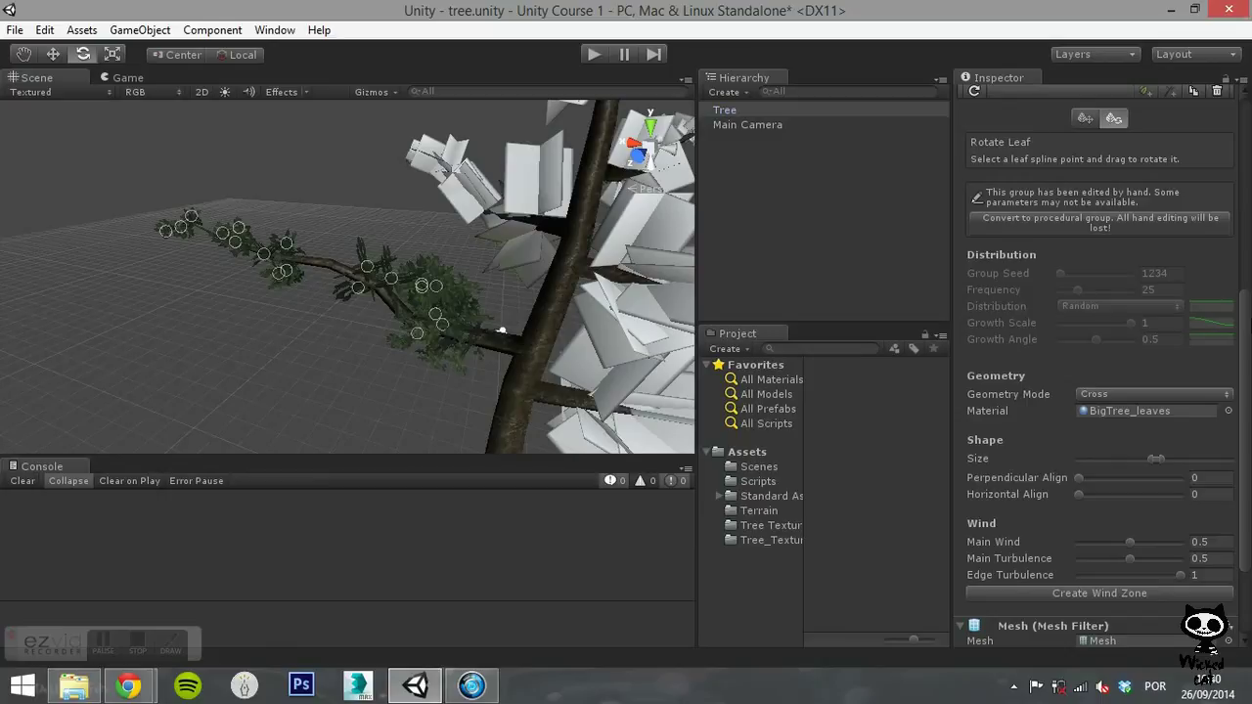
# Assign the BigTree_leaves material to the leaf group on the second branch
pyautogui.moveTo(1246, 320); pyautogui.dragTo(1234, 154)
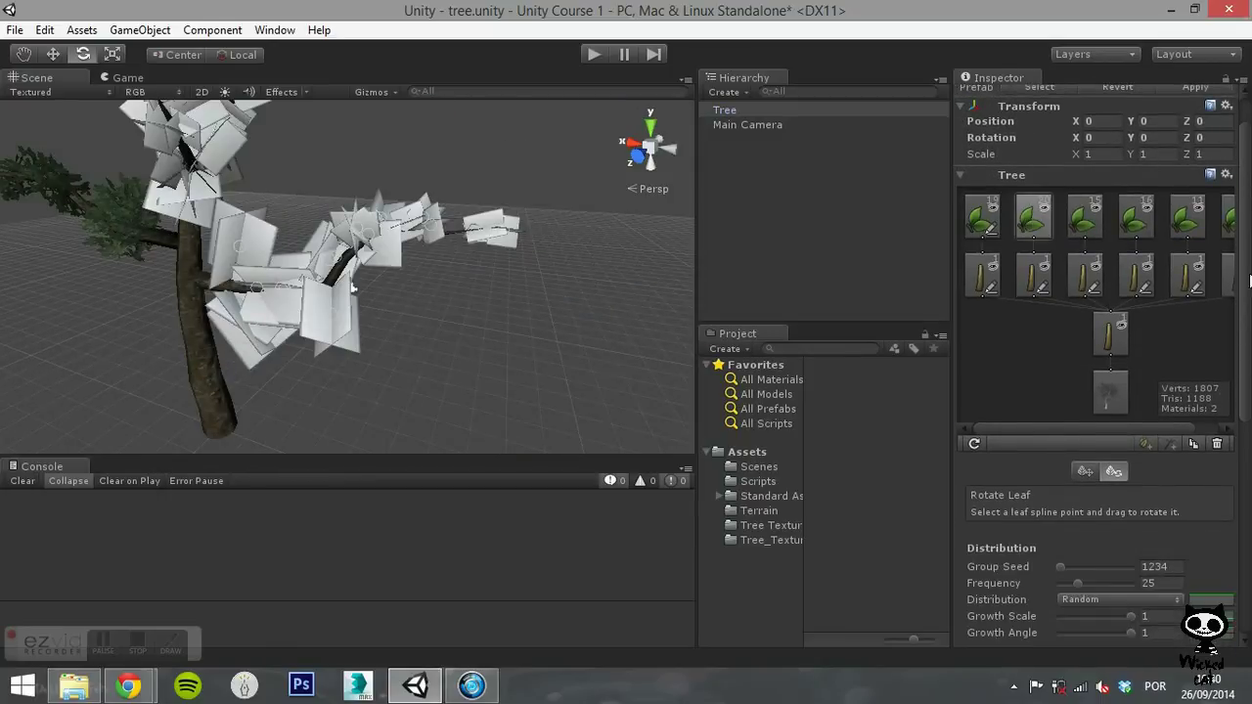
pyautogui.scroll(-8, 1096, 391)
pyautogui.click(1228, 422)
pyautogui.doubleClick(269, 115)
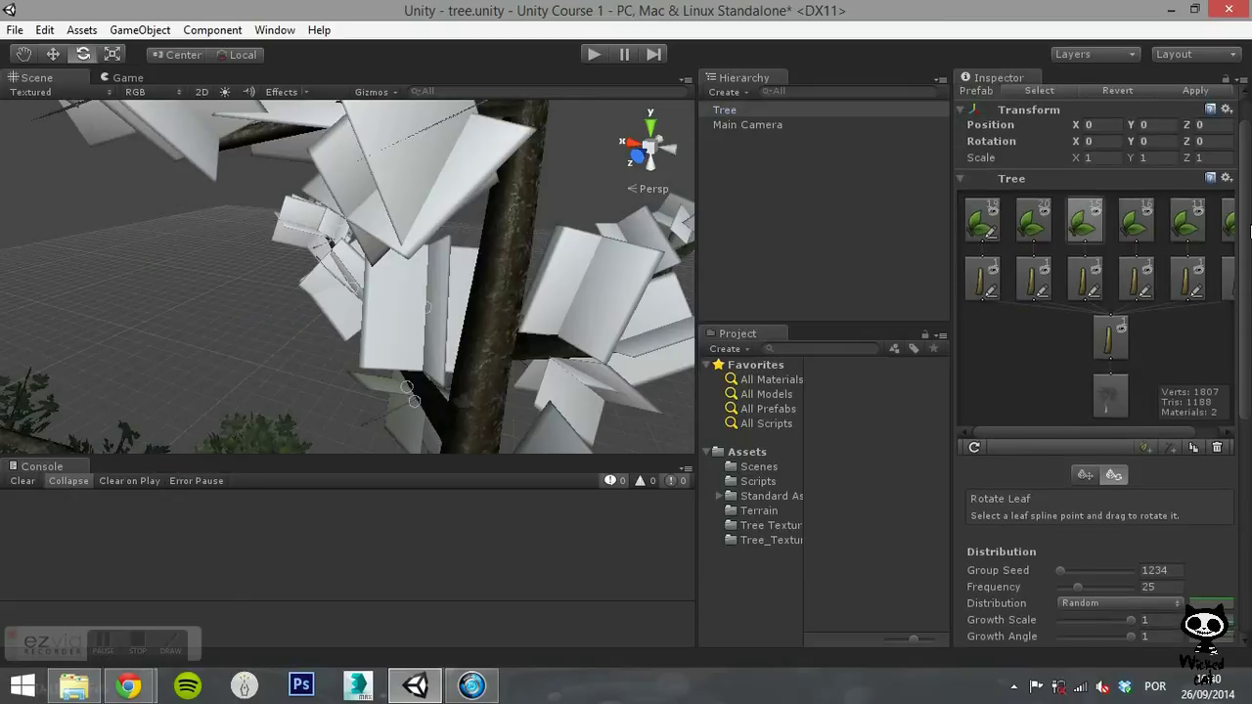
# Assign the BigTree_leaves material to the leaf group on the third branch
pyautogui.scroll(-8, 1095, 391)
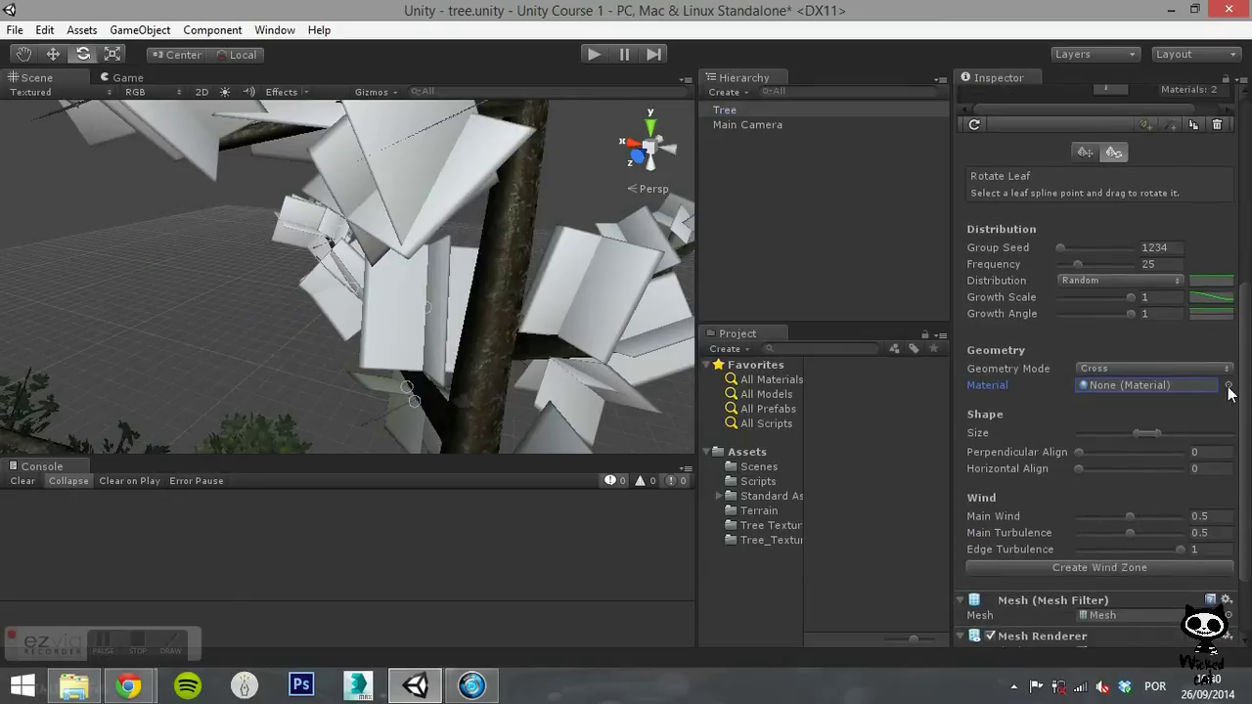
pyautogui.click(1228, 385)
pyautogui.doubleClick(278, 123)
# Assign the BigTree_leaves material to the leaf group on the fourth branch
pyautogui.scroll(10, 1140, 235)
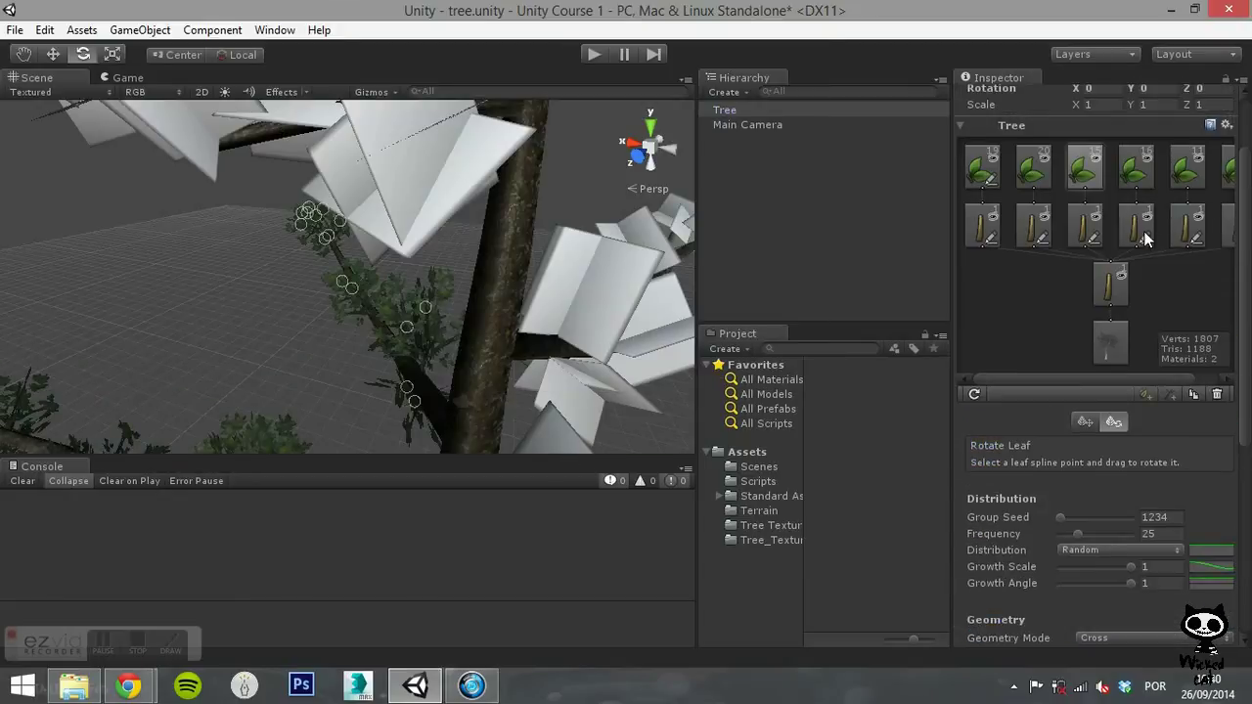
pyautogui.click(1135, 227)
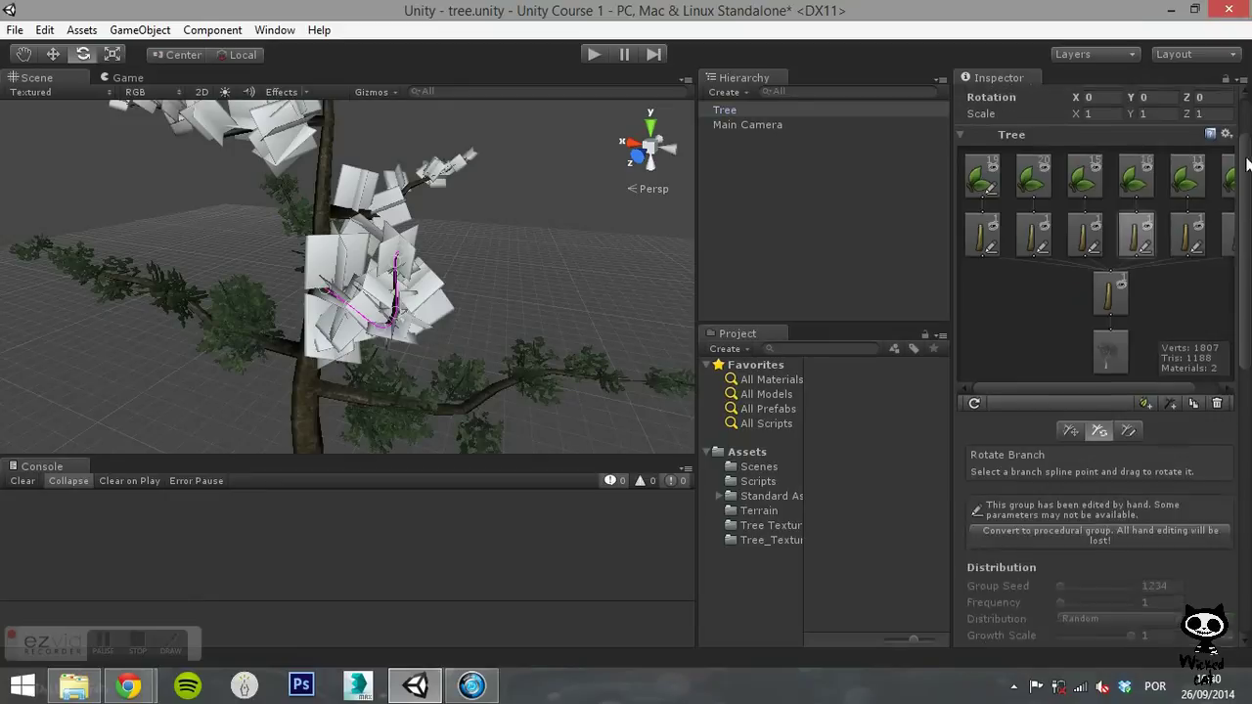
pyautogui.moveTo(1245, 211)
pyautogui.mouseDown()
pyautogui.moveTo(1245, 406)
pyautogui.moveTo(1248, 228)
pyautogui.mouseUp()
pyautogui.click(1229, 316)
pyautogui.doubleClick(263, 116)
# Assign the BigTree_leaves material to the leaf group on the fifth branch
pyautogui.scroll(3, 1249, 234)
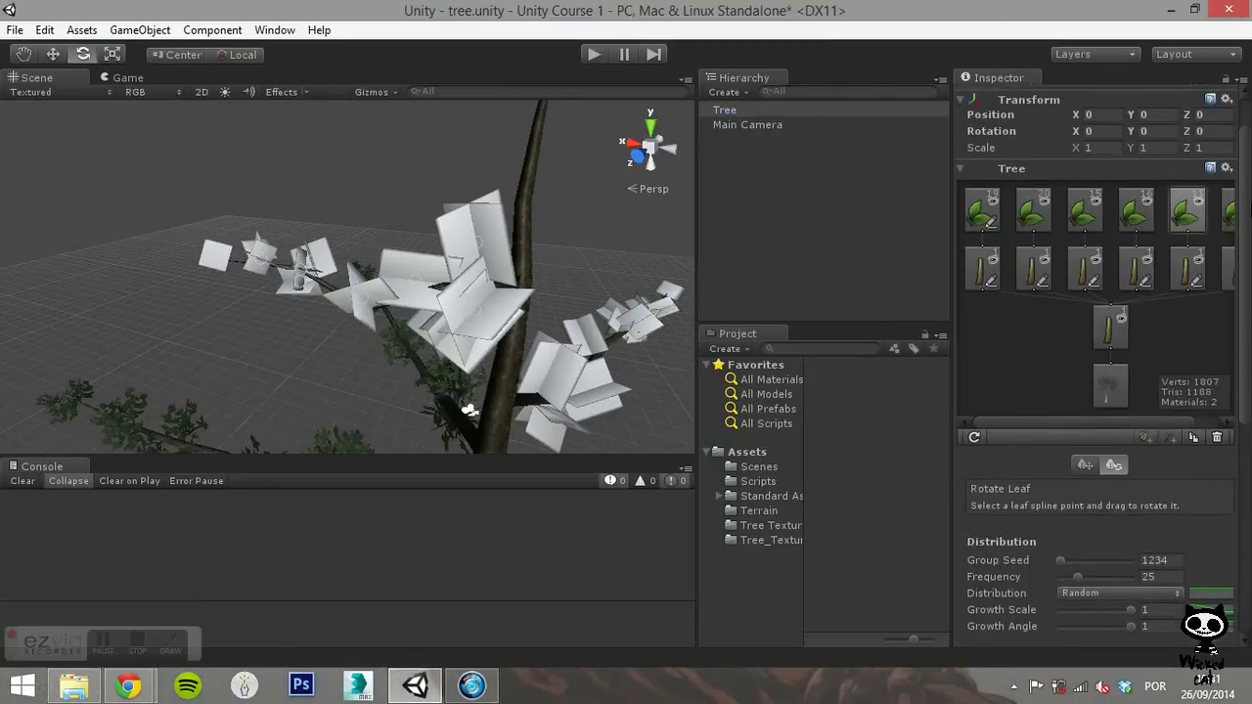
pyautogui.scroll(-8, 1095, 293)
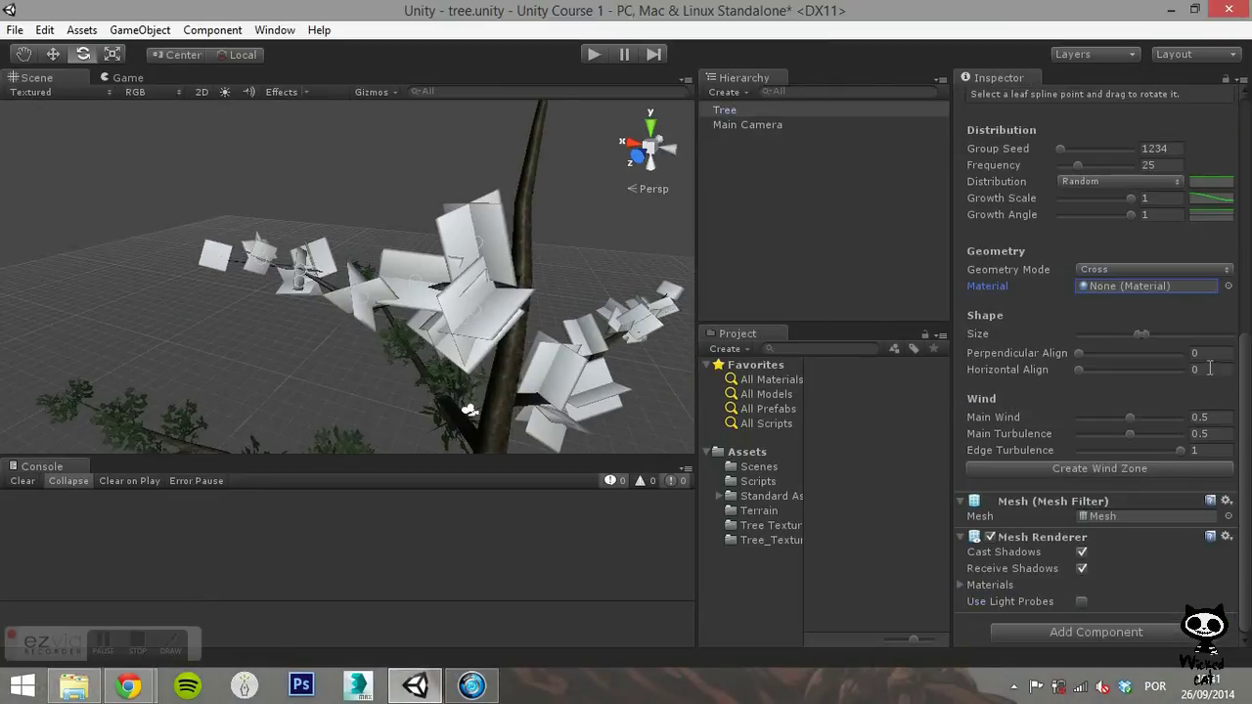
pyautogui.click(1228, 286)
pyautogui.doubleClick(262, 105)
# Assign the BigTree_leaves material to the leaf group on the sixth branch and check the whole textured tree
pyautogui.scroll(8, 1246, 230)
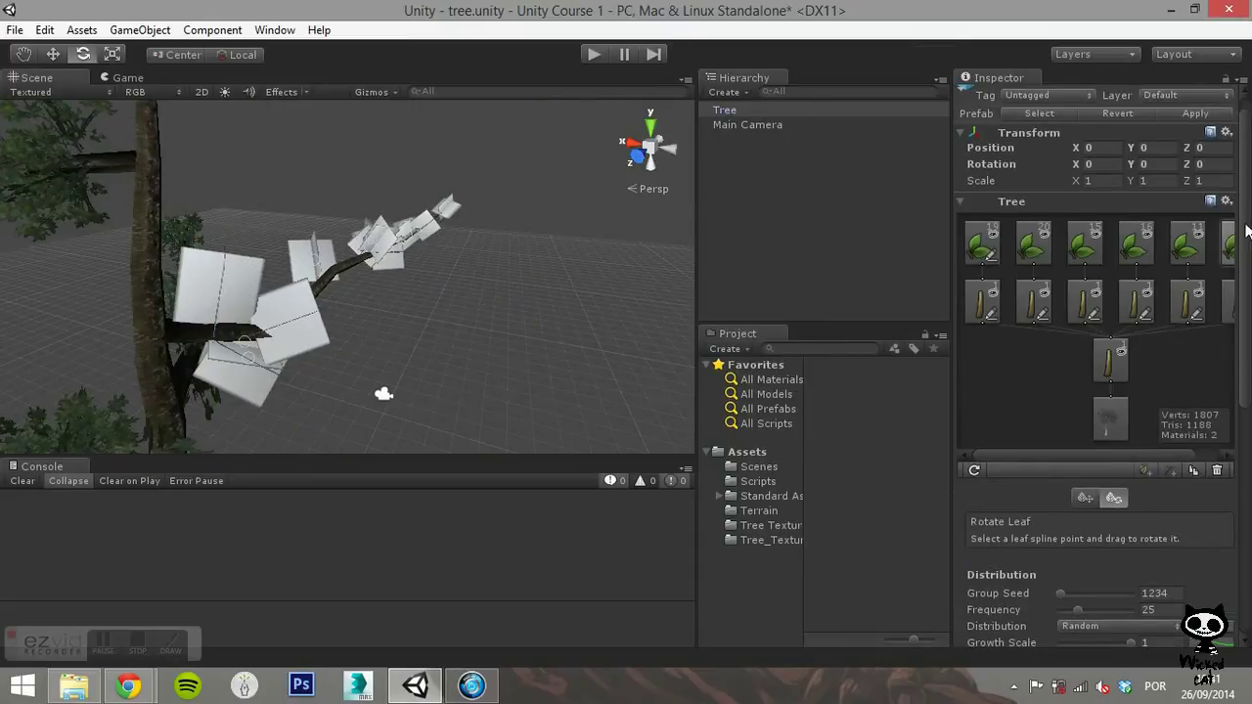
pyautogui.scroll(-8, 1248, 231)
pyautogui.click(1228, 285)
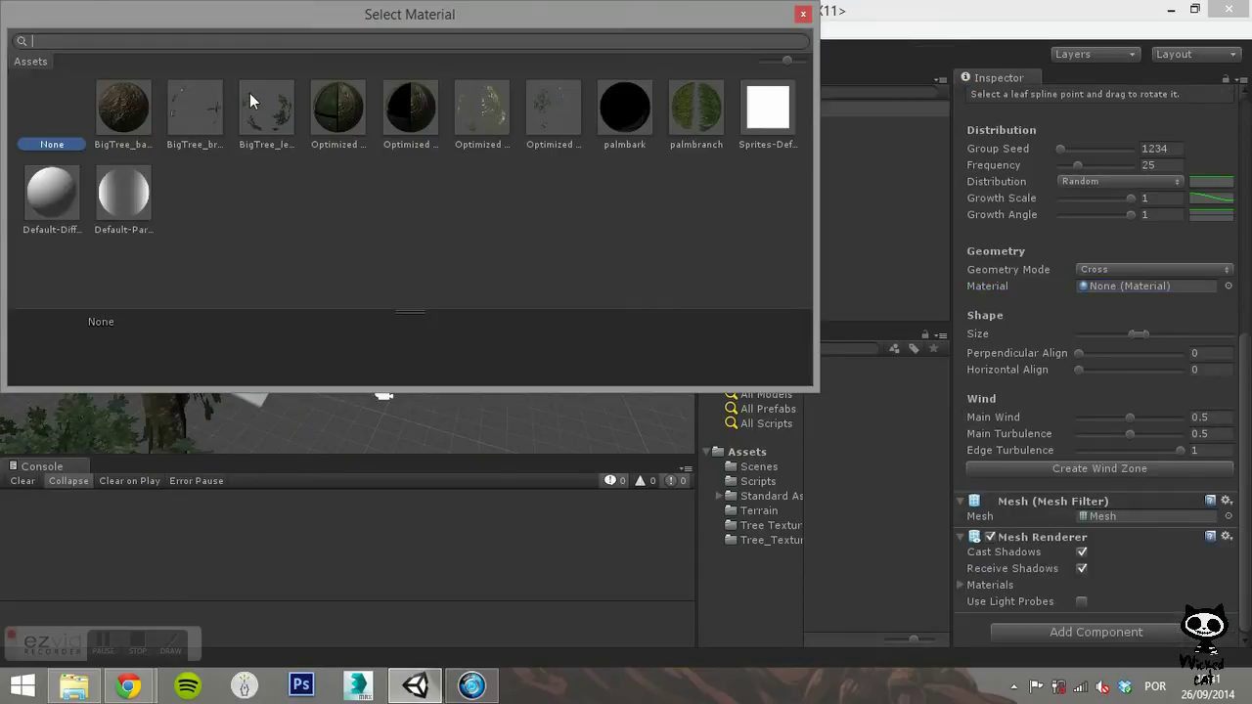
pyautogui.doubleClick(249, 92)
pyautogui.moveTo(1244, 378); pyautogui.dragTo(1236, 129)
pyautogui.moveTo(1170, 472); pyautogui.dragTo(1195, 471)
pyautogui.moveTo(445, 338); pyautogui.dragTo(319, 299, button='right')
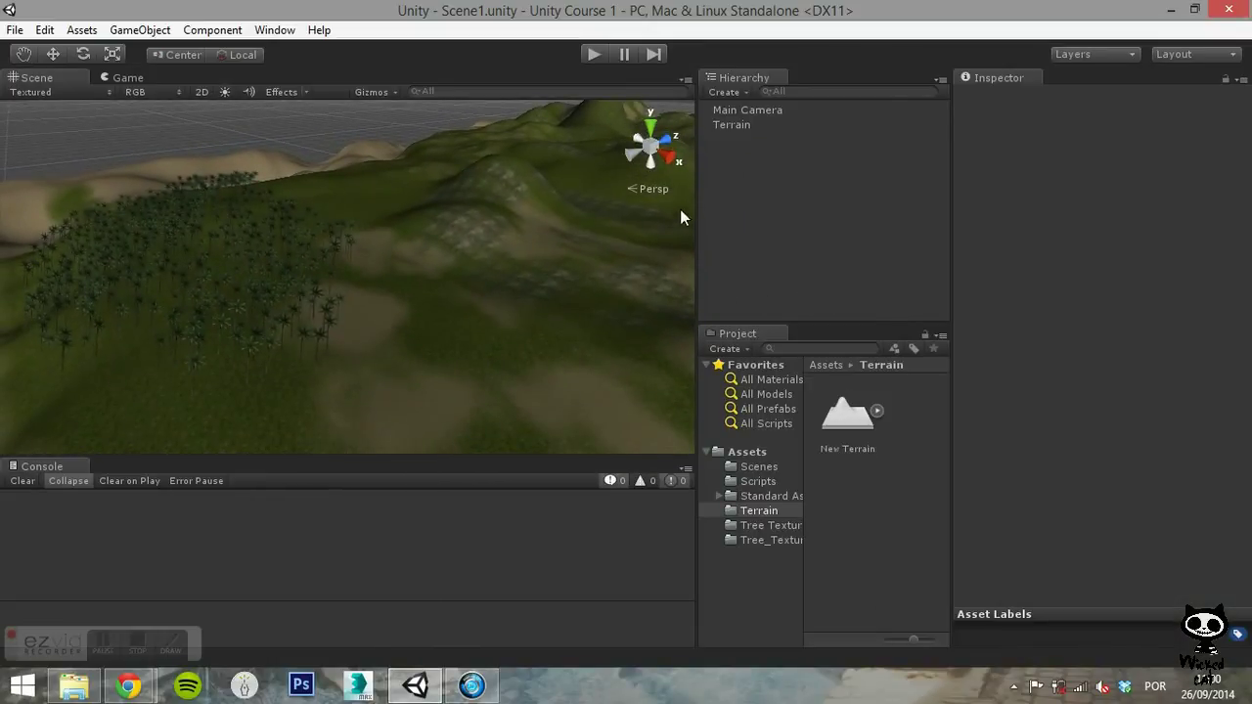
# Add the Tree prefab to the terrain's placeable trees, leaving its bend factor at 0
pyautogui.click(743, 128)
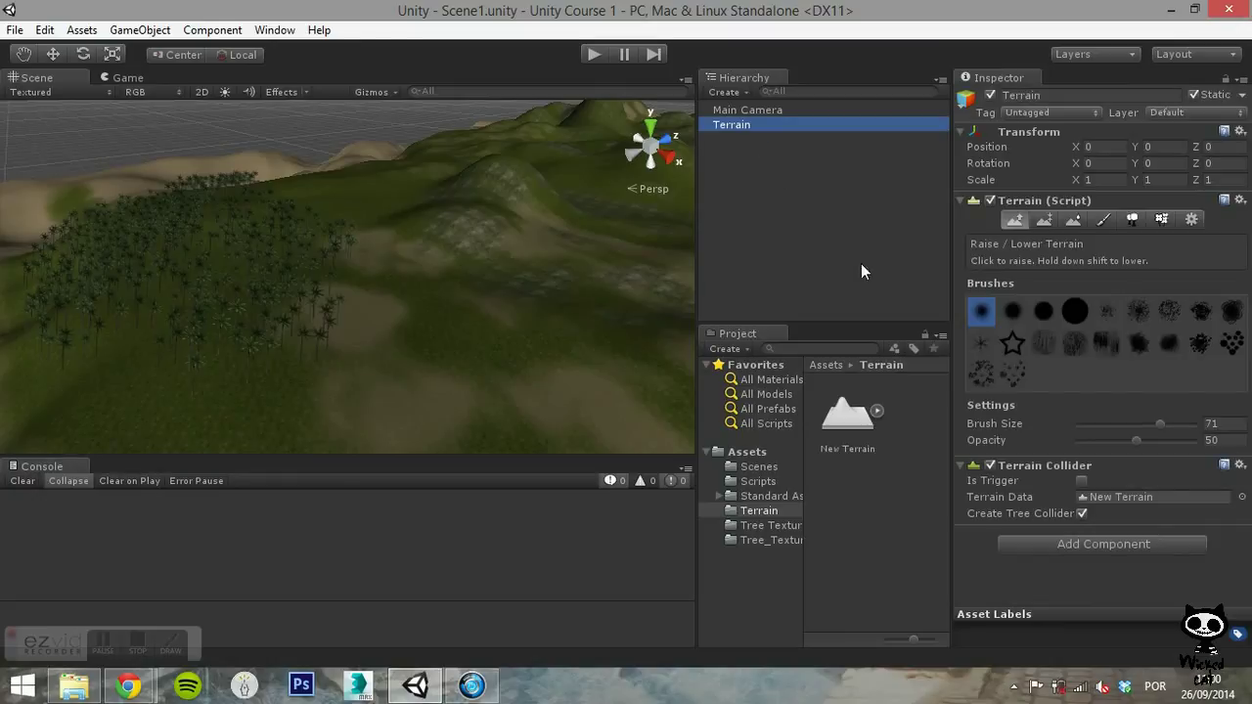
pyautogui.click(1131, 220)
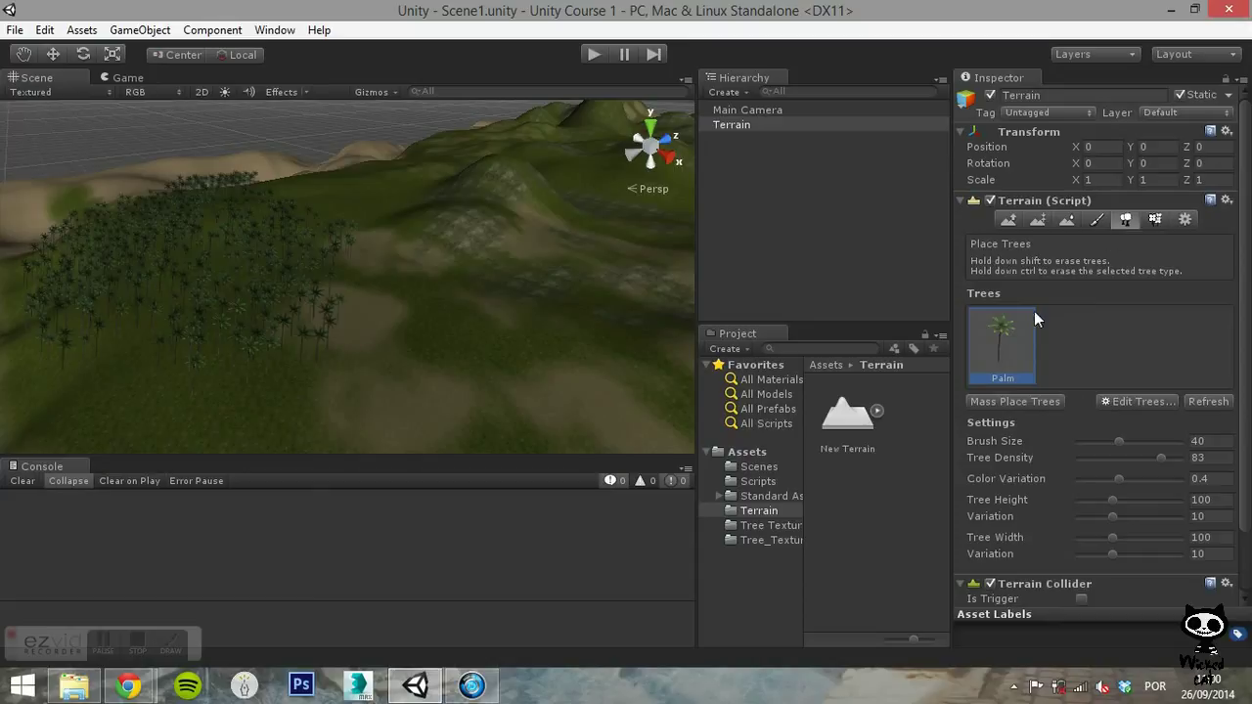
pyautogui.click(1142, 405)
pyautogui.click(1146, 409)
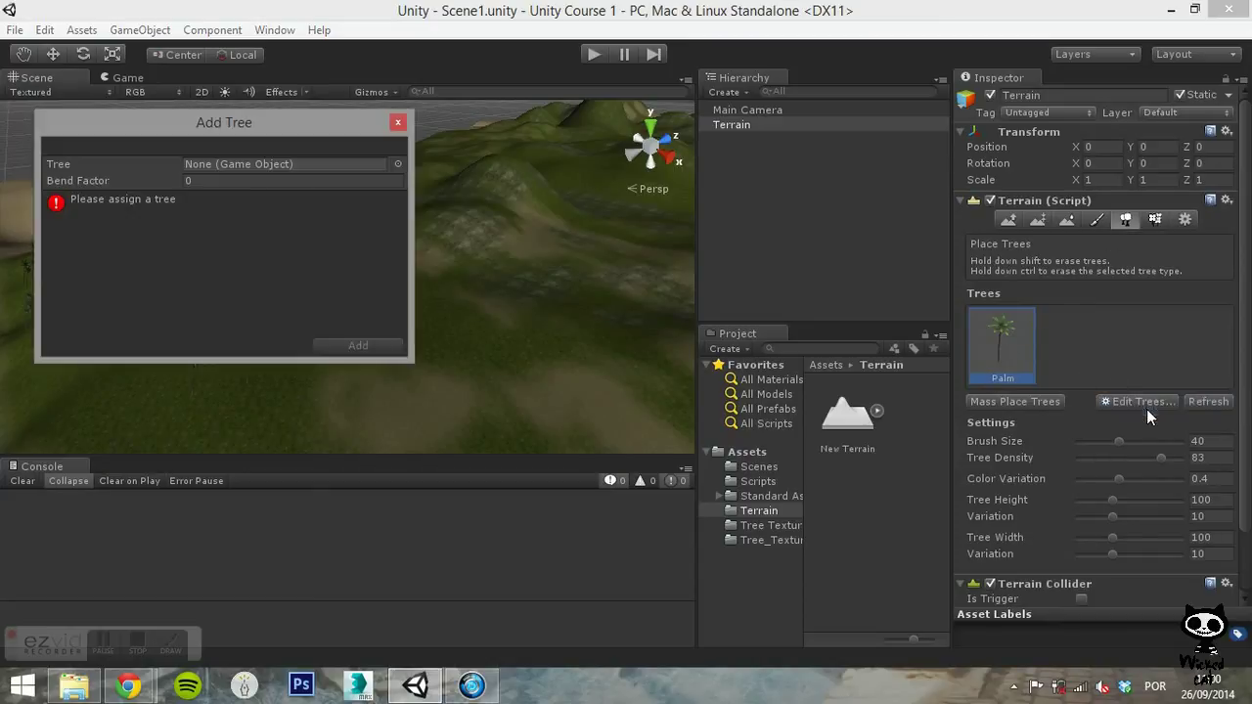
pyautogui.click(398, 163)
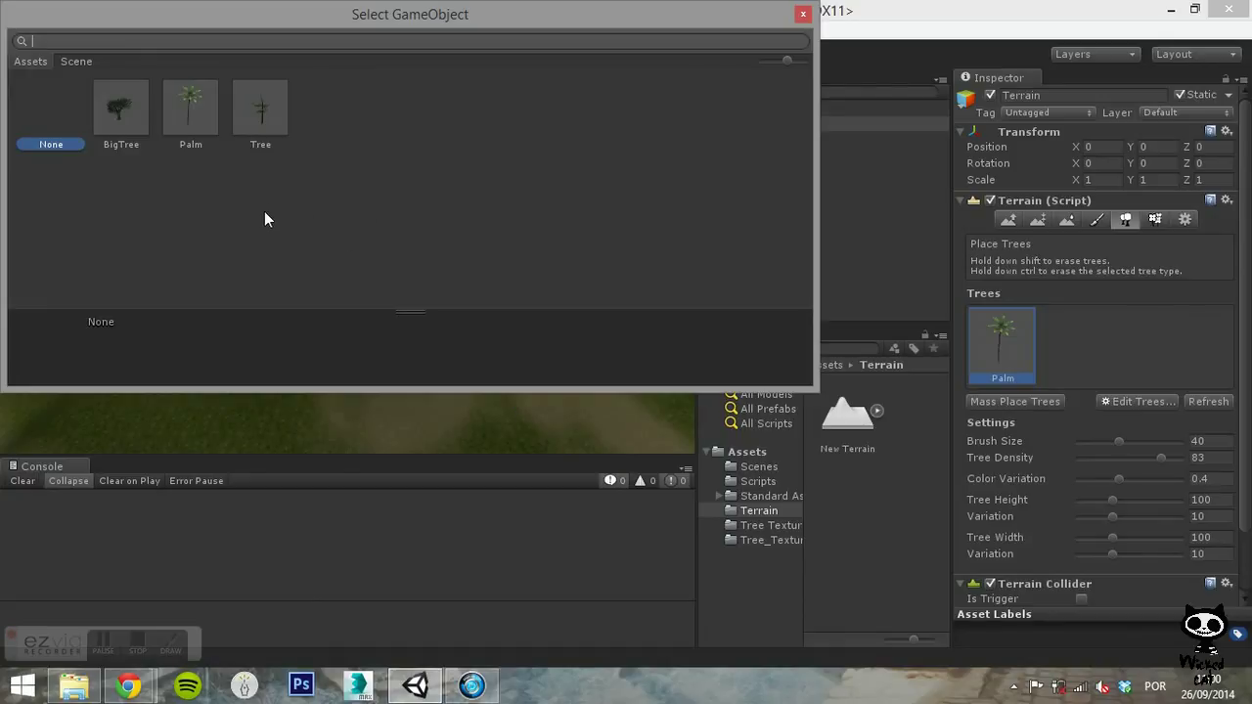
pyautogui.click(262, 116)
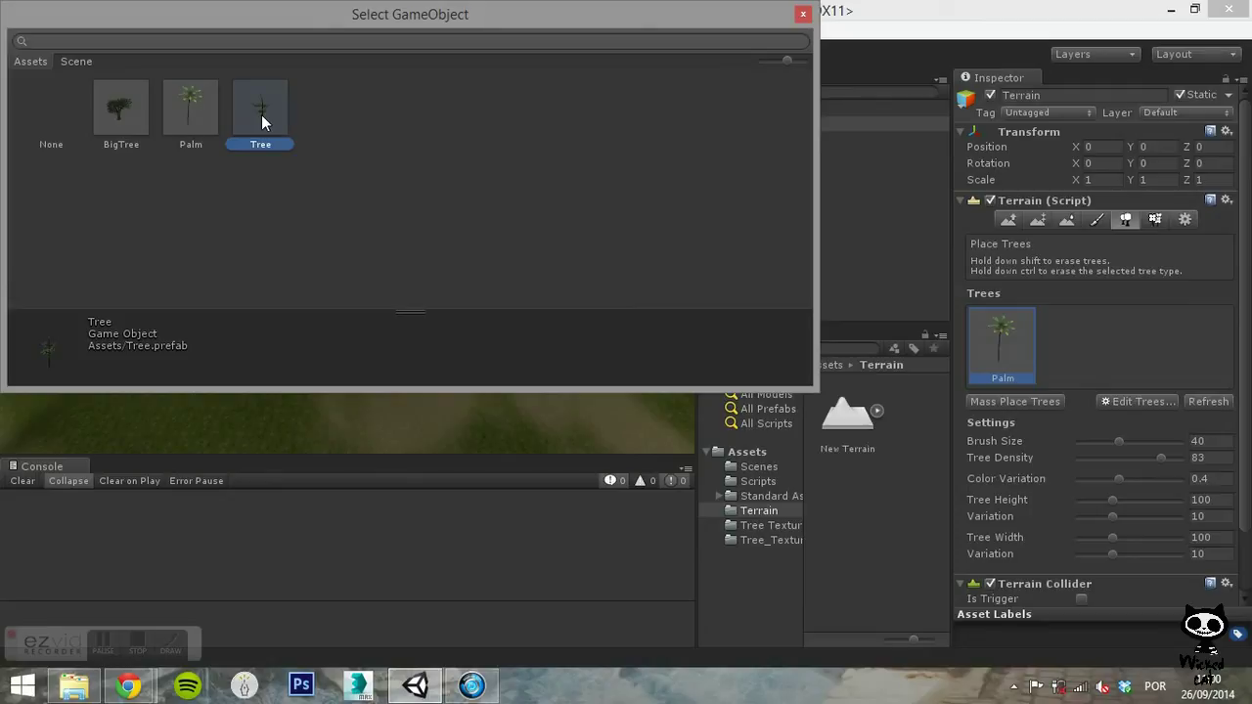
pyautogui.doubleClick(261, 114)
pyautogui.click(356, 344)
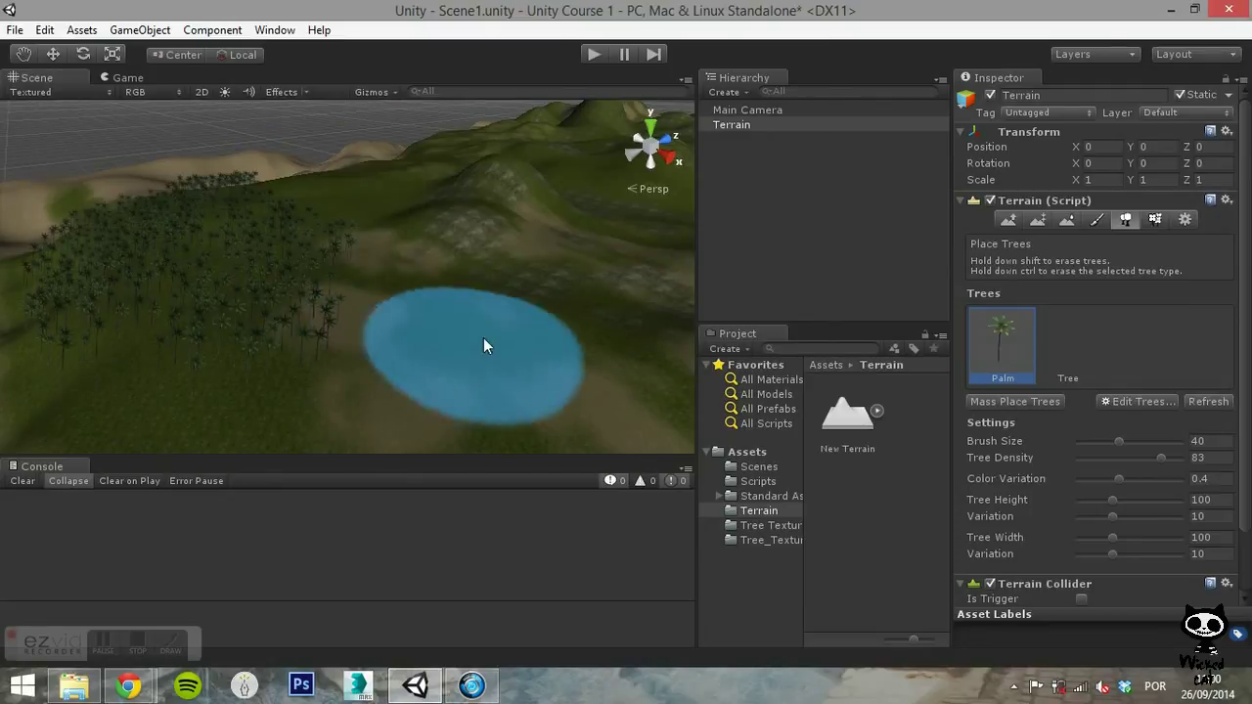
# Paint a patch of palms beside the existing palm grove, plant Tree prefab trees near it, and view them up close
pyautogui.moveTo(462, 345)
pyautogui.mouseDown()
pyautogui.moveTo(363, 357)
pyautogui.moveTo(504, 371)
pyautogui.mouseUp()
pyautogui.click(1064, 341)
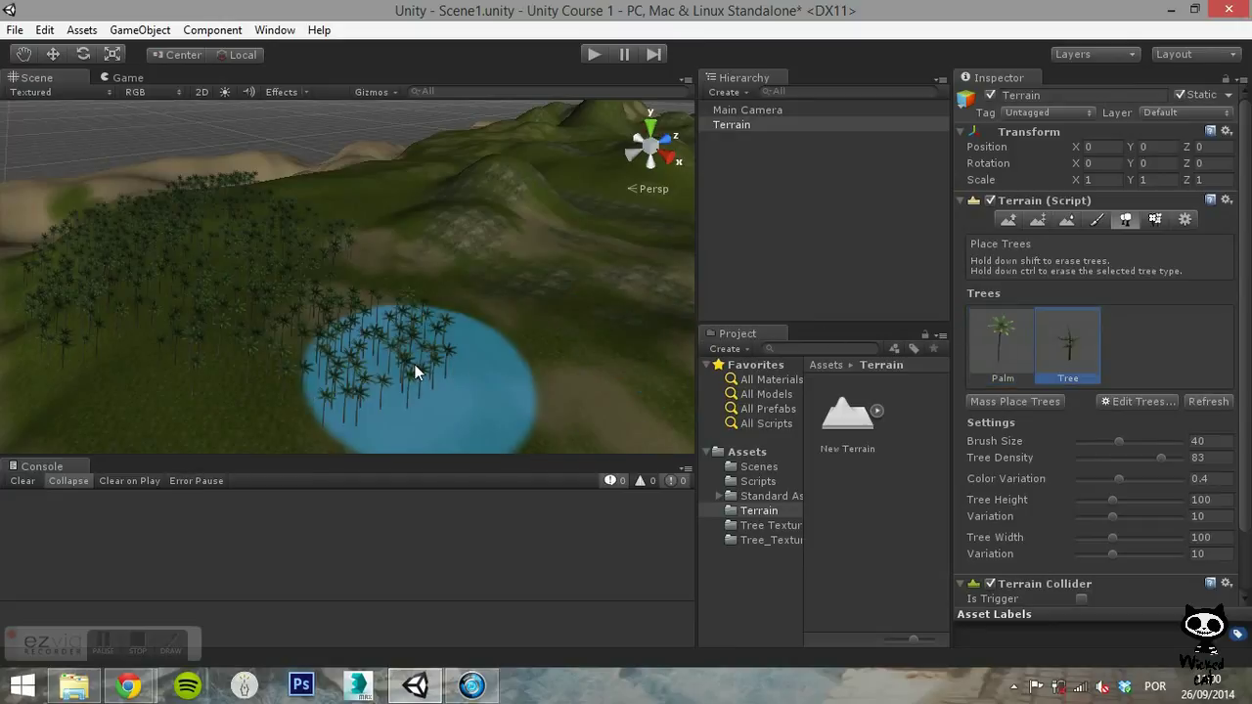
pyautogui.moveTo(253, 384)
pyautogui.mouseDown()
pyautogui.moveTo(215, 382)
pyautogui.moveTo(170, 357)
pyautogui.moveTo(150, 472)
pyautogui.moveTo(90, 469)
pyautogui.moveTo(12, 492)
pyautogui.mouseUp()
pyautogui.press('w')
pyautogui.moveTo(12, 492); pyautogui.dragTo(62, 487, button='right')
pyautogui.keyDown('alt'); pyautogui.moveTo(61, 487); pyautogui.dragTo(127, 341); pyautogui.keyUp('alt')
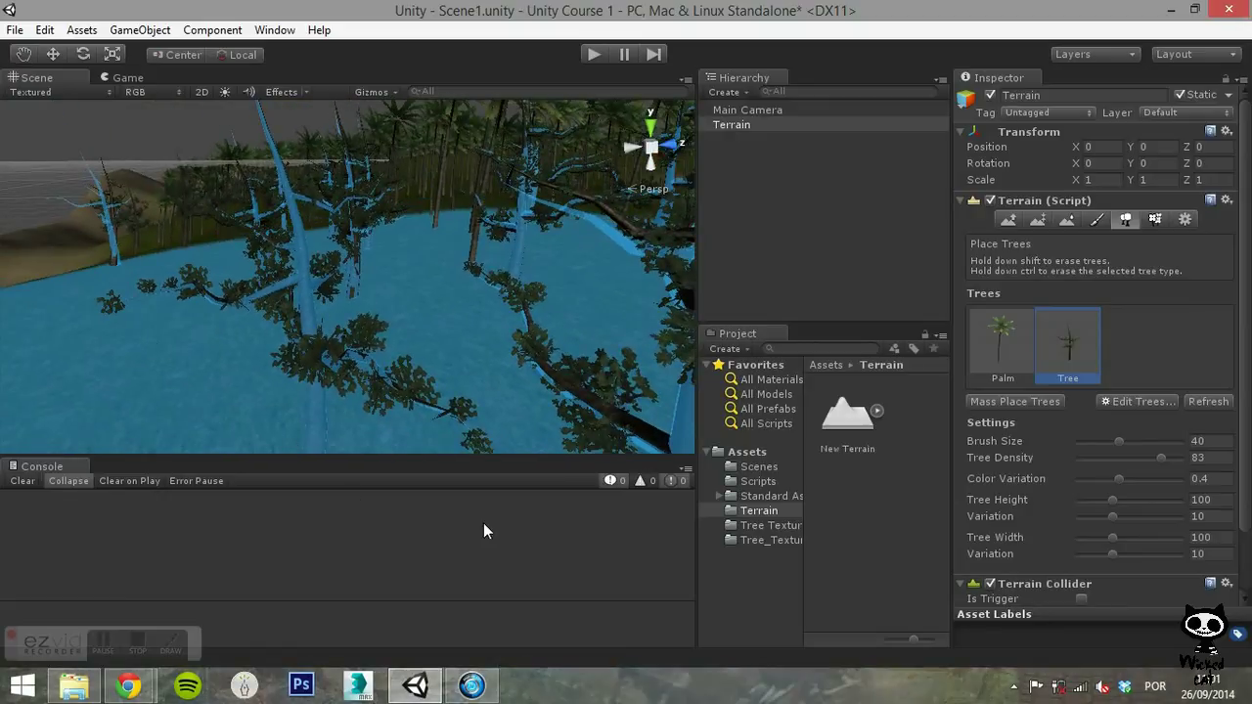